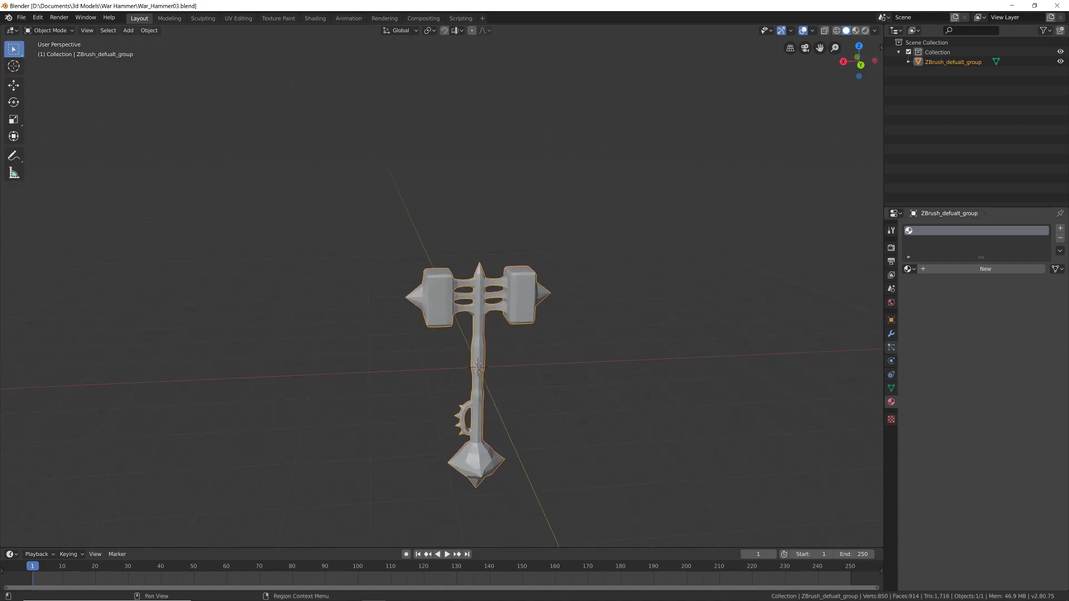
Open the hammer's modifier settings, then enter Edit Mode on the mesh in the front orthographic view
click(890, 334)
shift+middle_drag(535, 390, 533, 256)
scroll(523, 337, up, 4)
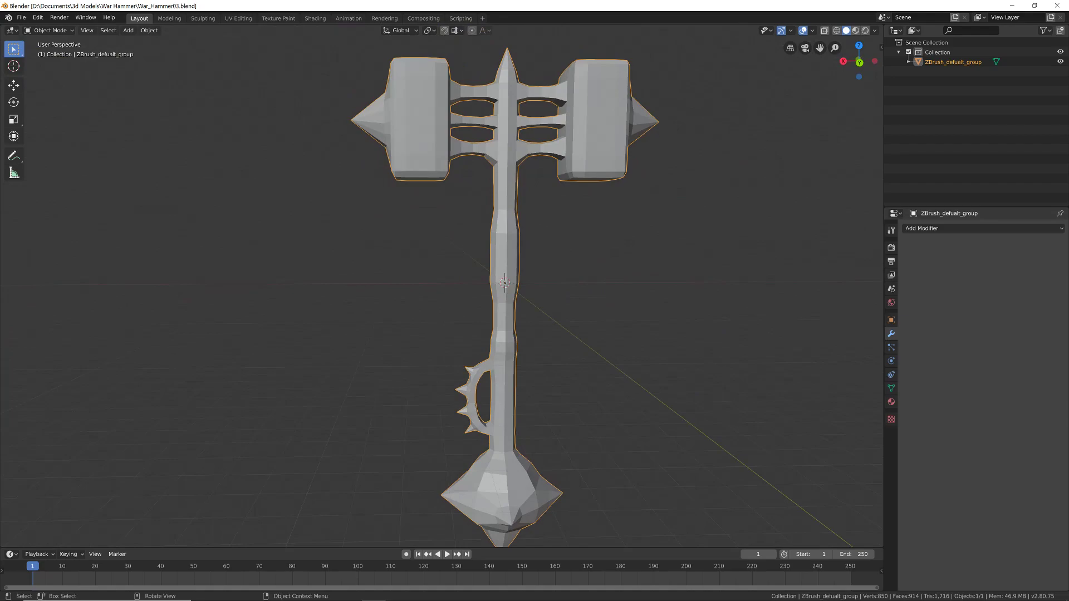
key(KP_1)
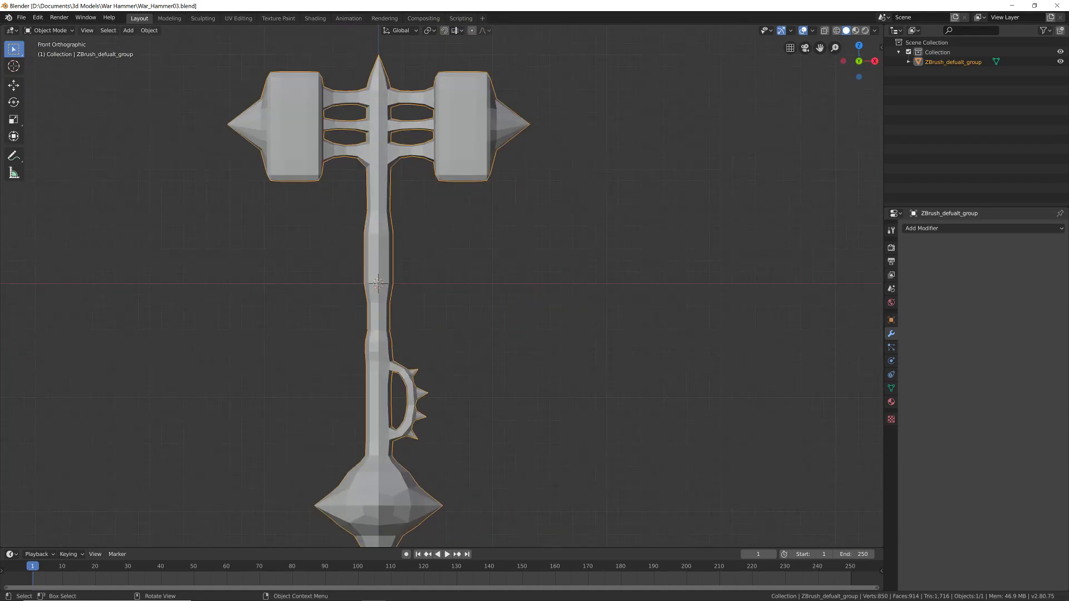
shift+middle_drag(378, 283, 522, 270)
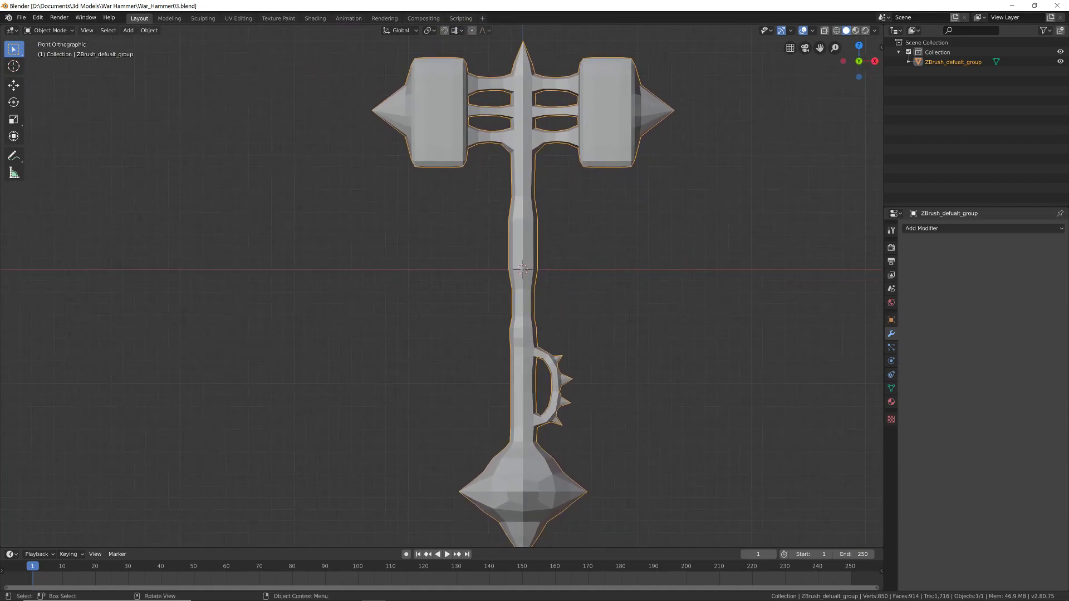
key(Tab)
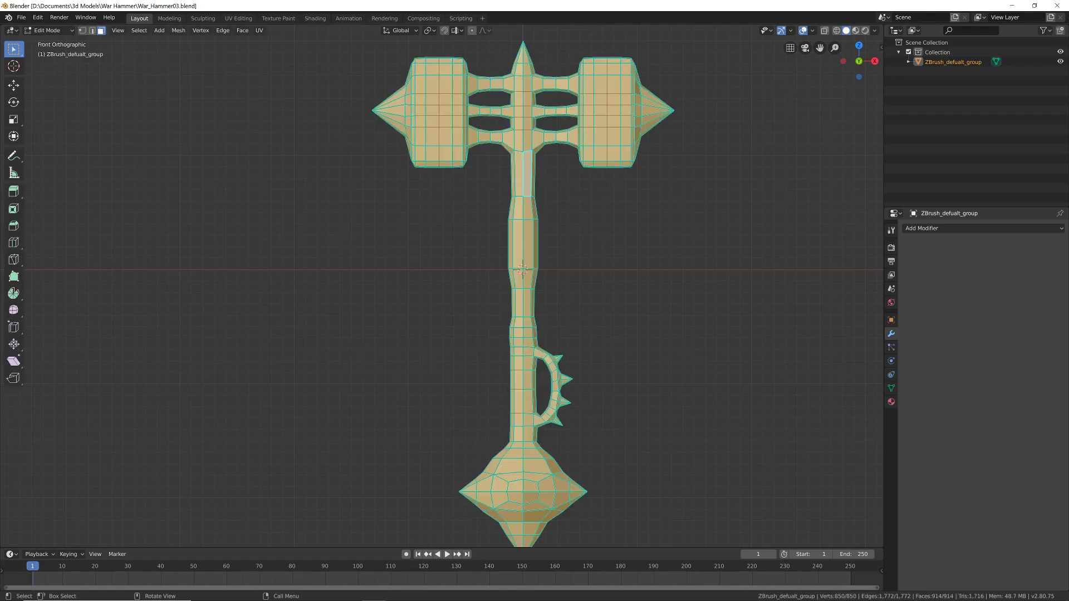
Switch the viewport to wireframe shading and deselect the whole hammer mesh
shift+middle_drag(523, 270, 567, 324)
scroll(535, 312, down, 4)
shift+middle_drag(501, 305, 555, 295)
scroll(556, 295, up, 2)
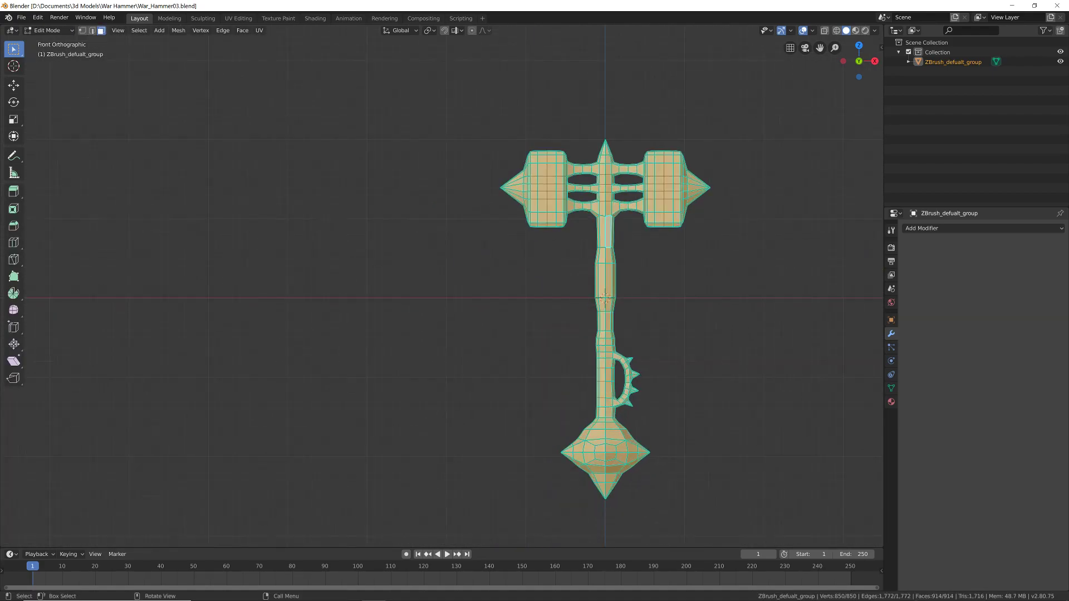
key(z)
click(477, 289)
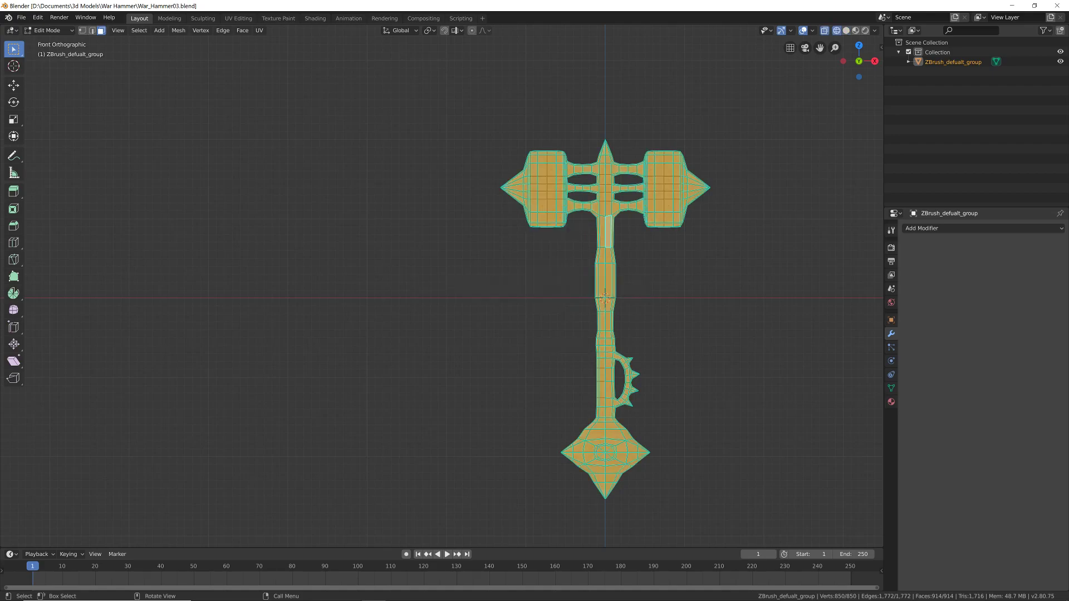
key(alt+a)
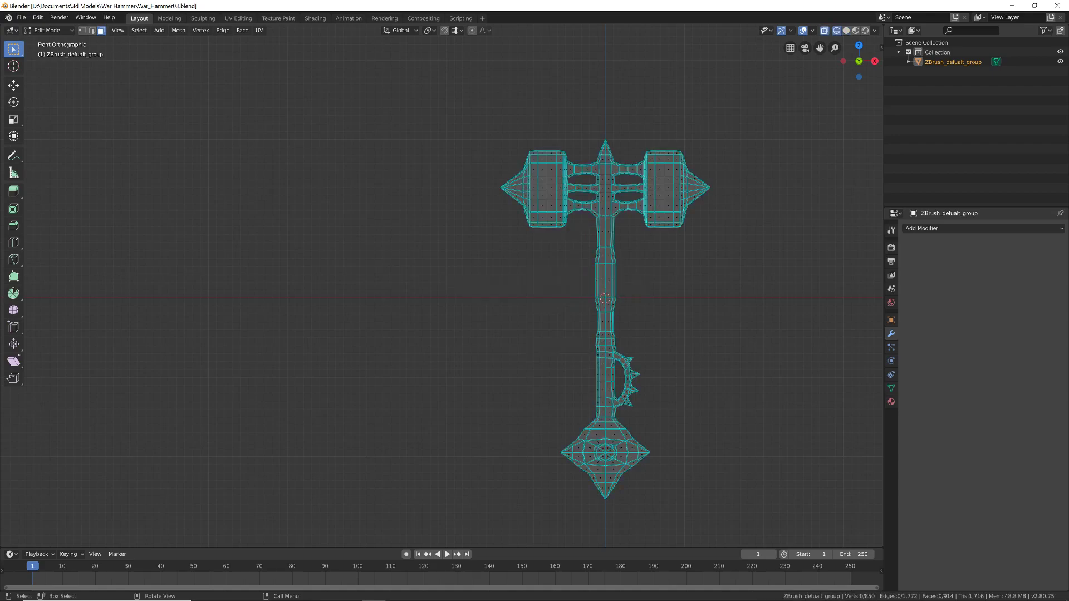
key(z)
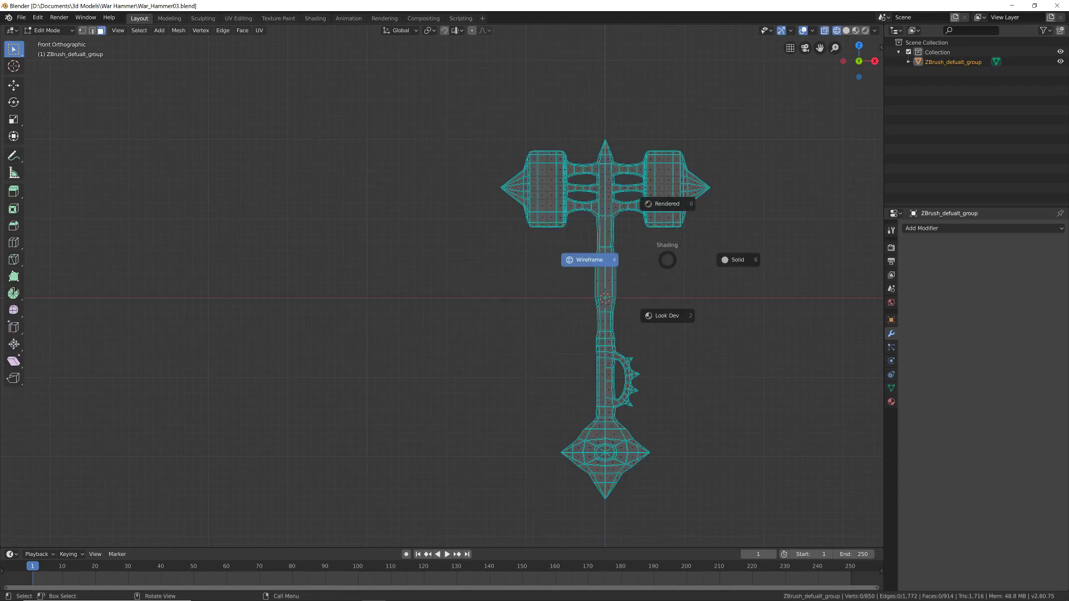
click(590, 260)
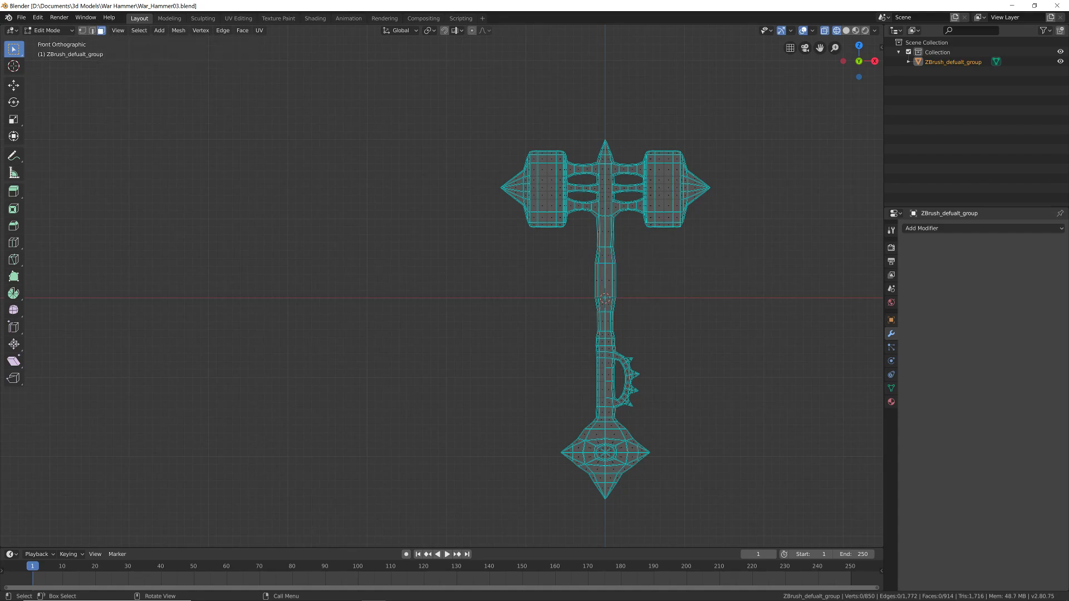
Box-select the half of the hammer without the spiked hand guard and delete its faces
key(b)
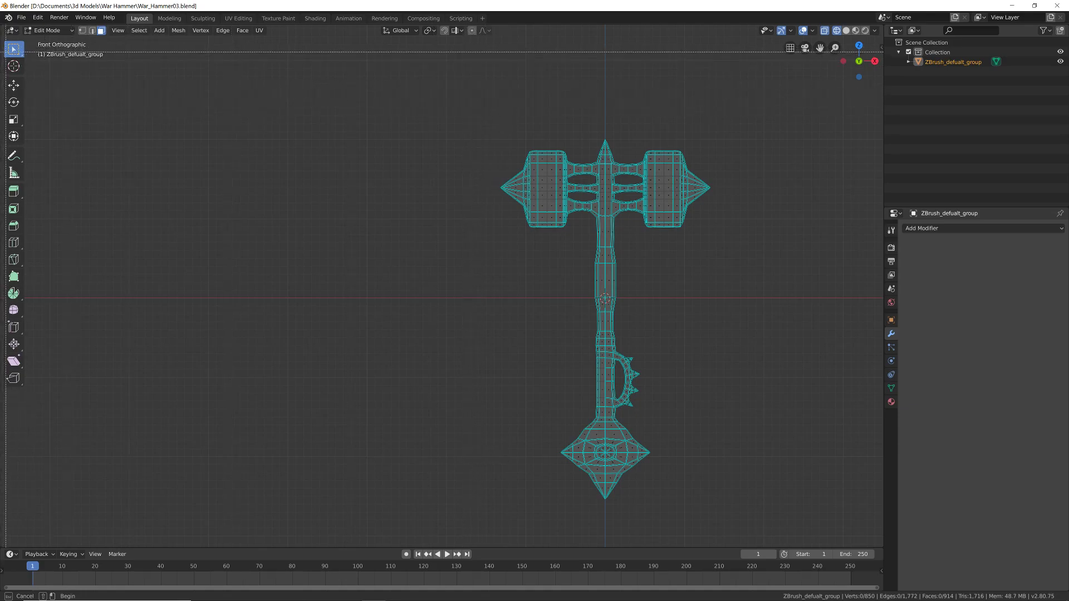
drag(473, 87, 604, 524)
key(x)
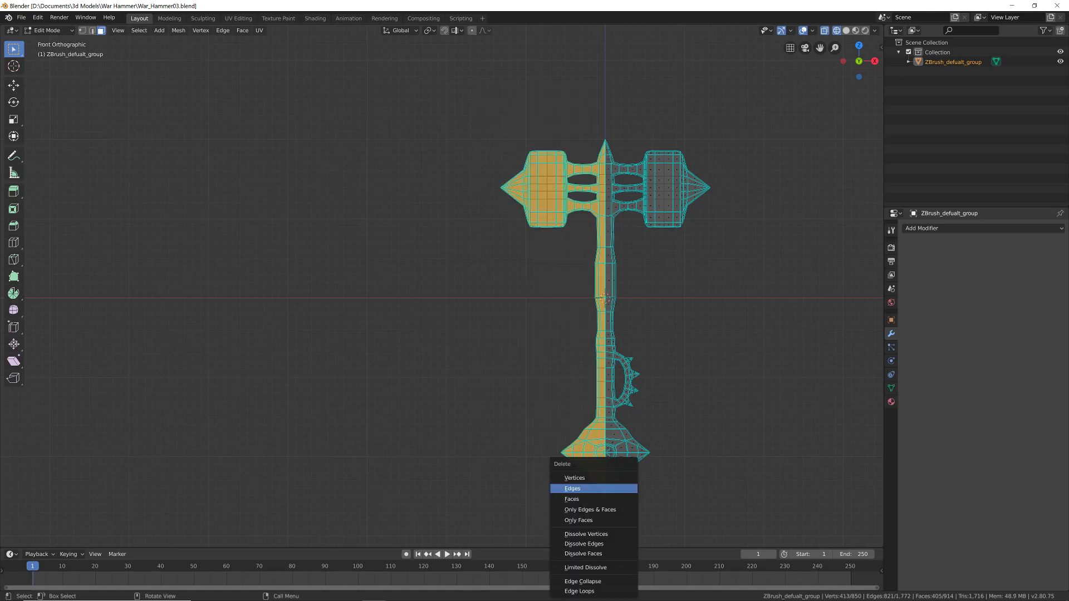
click(578, 498)
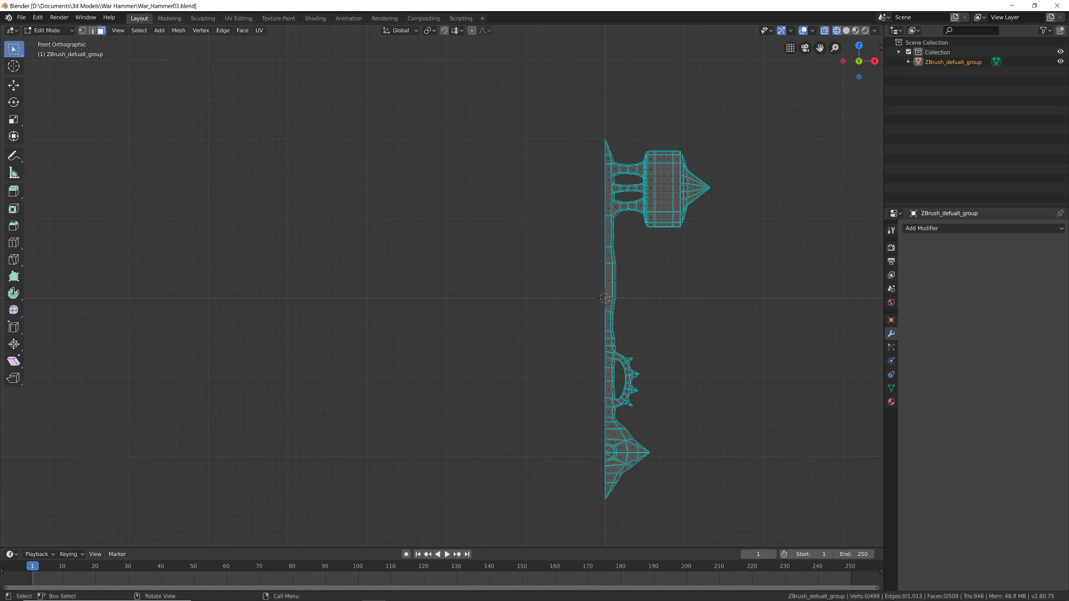
Return to Object Mode and add a Mirror modifier on the X axis with a merge limit of 0.05 m
click(49, 31)
click(50, 42)
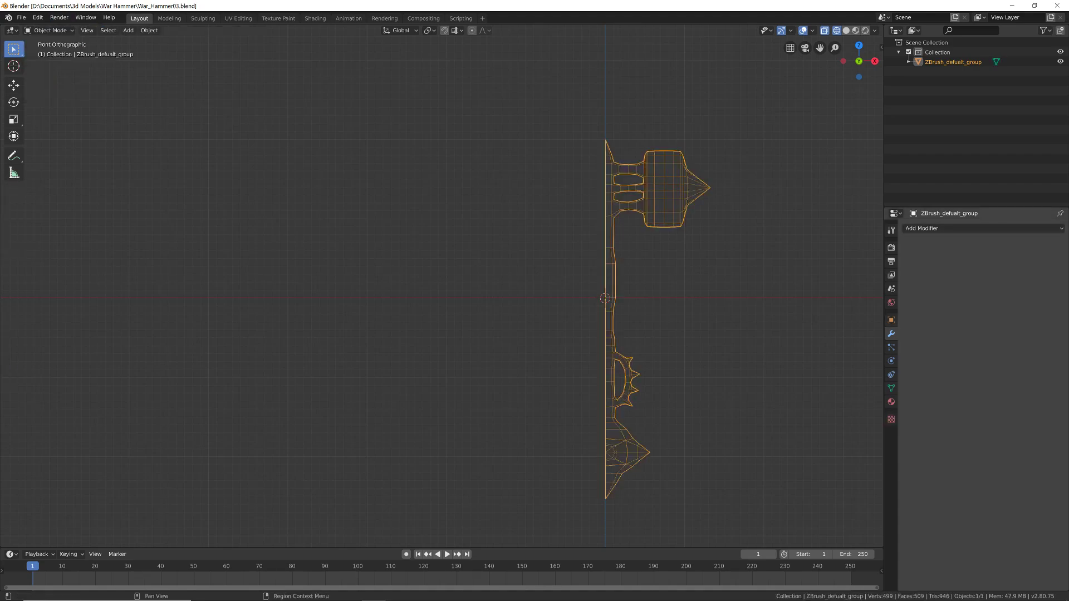
click(918, 228)
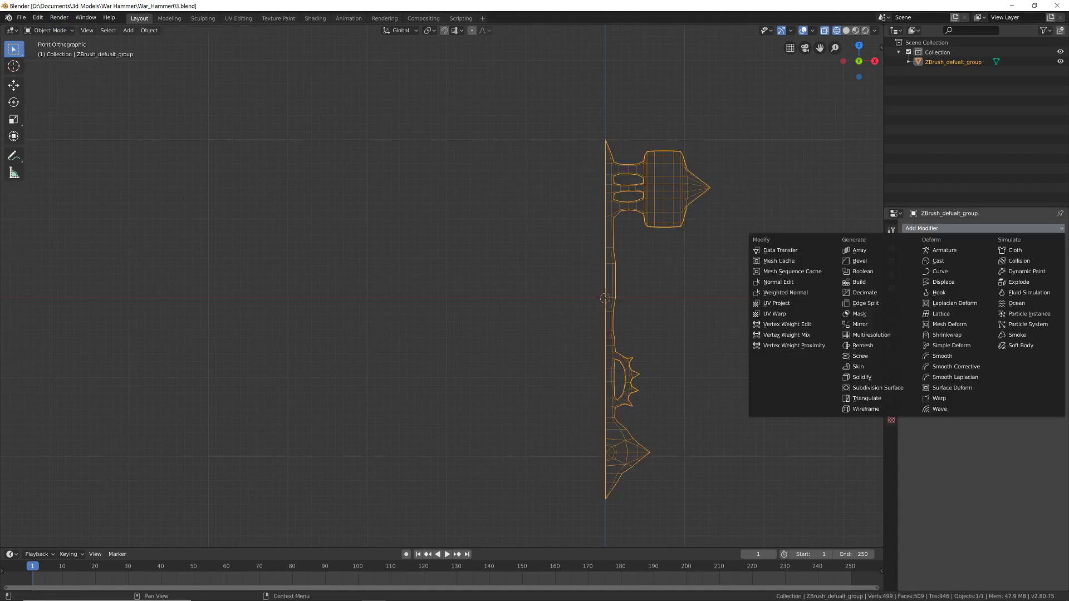
click(860, 324)
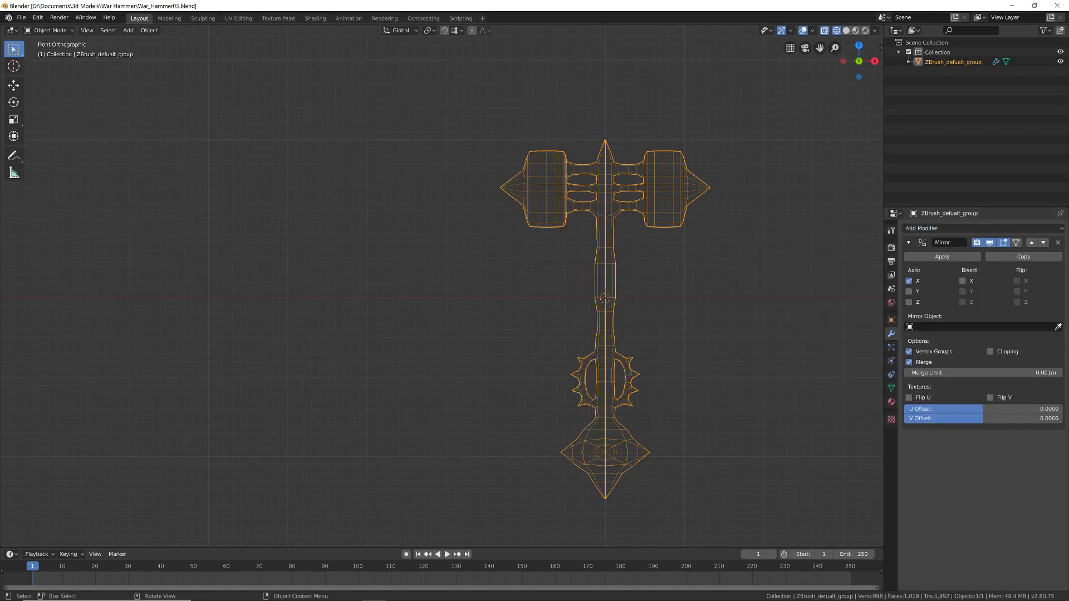
drag(974, 373, 1011, 372)
scroll(442, 285, up, 1)
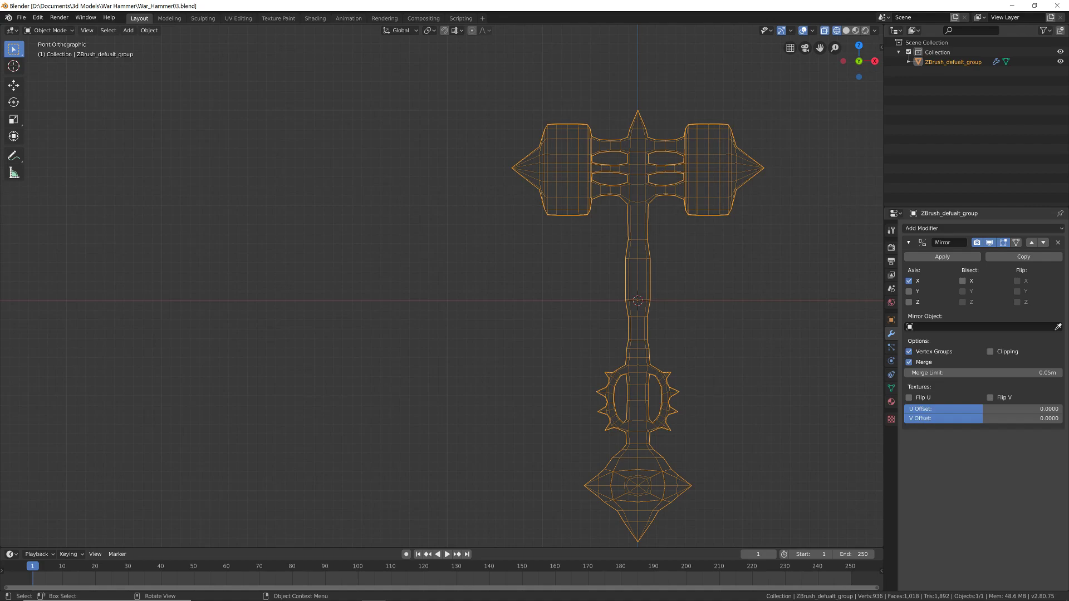
shift+middle_drag(442, 285, 400, 255)
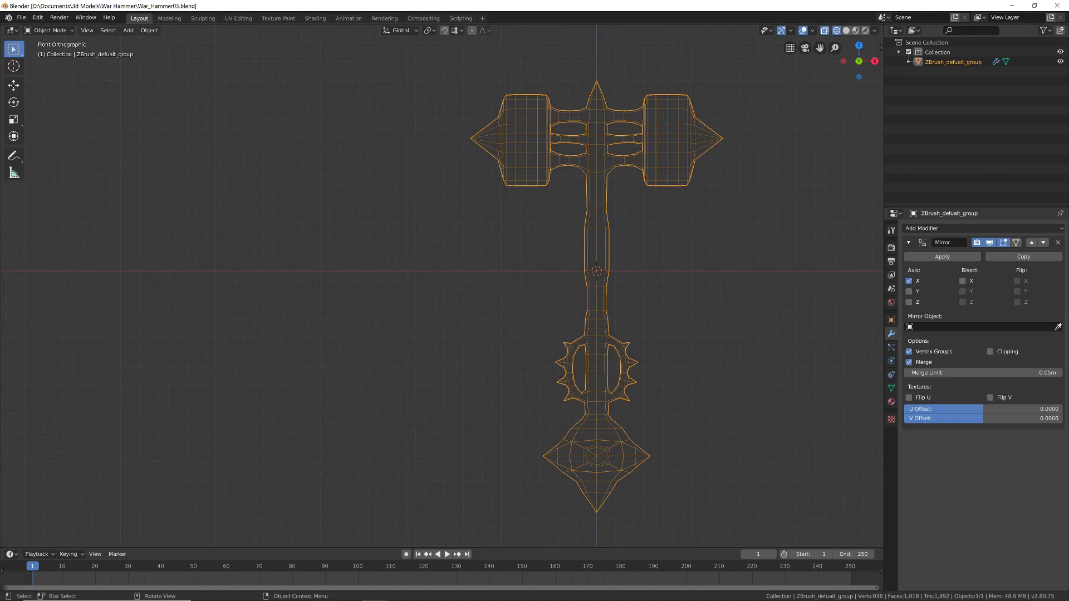
scroll(622, 292, up, 1)
scroll(383, 411, down, 2)
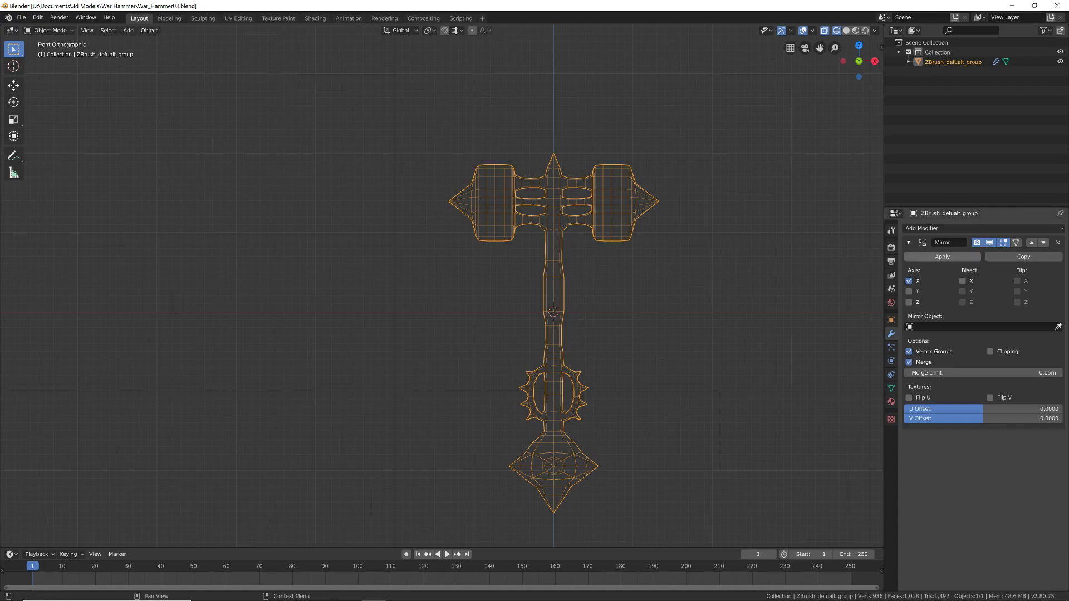
Compare the hammer with the Mirror modifier's X axis repeatedly disabled and enabled
click(908, 281)
click(908, 281)
click(908, 281)
click(908, 281)
click(908, 280)
click(908, 280)
click(908, 281)
click(909, 281)
click(909, 280)
click(908, 280)
click(909, 280)
click(908, 281)
Set the Mirror modifier's merge limit to 0.094 m and disable its X axis
mouse_move(983, 373)
mouse_down()
mouse_move(953, 373)
mouse_move(1001, 373)
mouse_move(984, 373)
mouse_up()
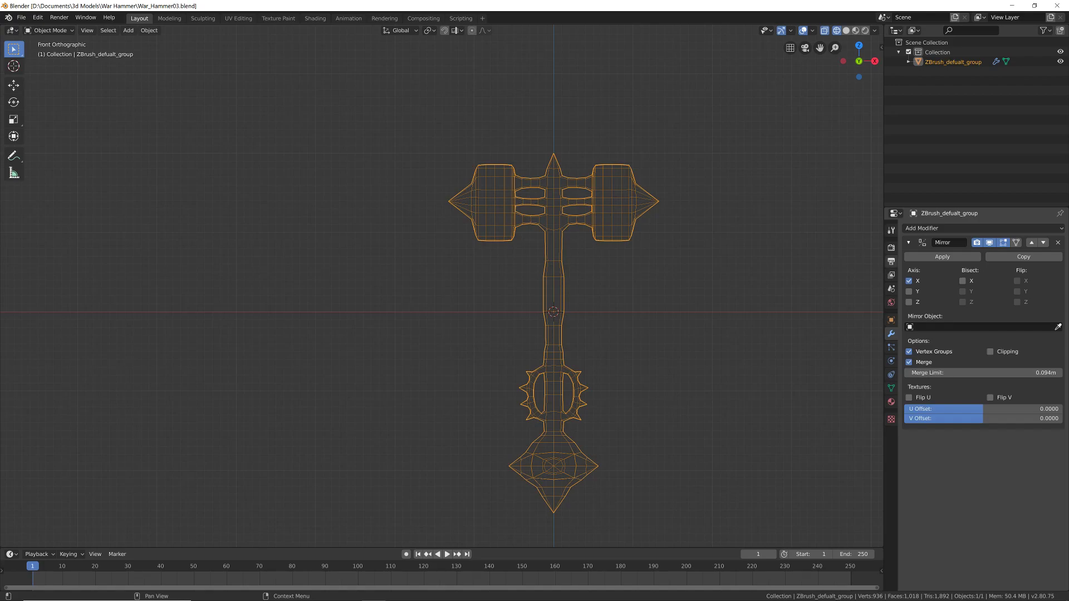
click(908, 280)
Enter Edit Mode on the half hammer and switch the viewport to solid shading
key(Tab)
middle_drag(695, 268, 579, 373)
mouse_move(579, 372)
middle_down()
mouse_move(535, 390)
mouse_move(479, 384)
middle_up()
key(z)
click(584, 325)
middle_drag(584, 325, 606, 362)
shift+middle_drag(501, 334, 610, 364)
middle_drag(610, 365, 613, 267)
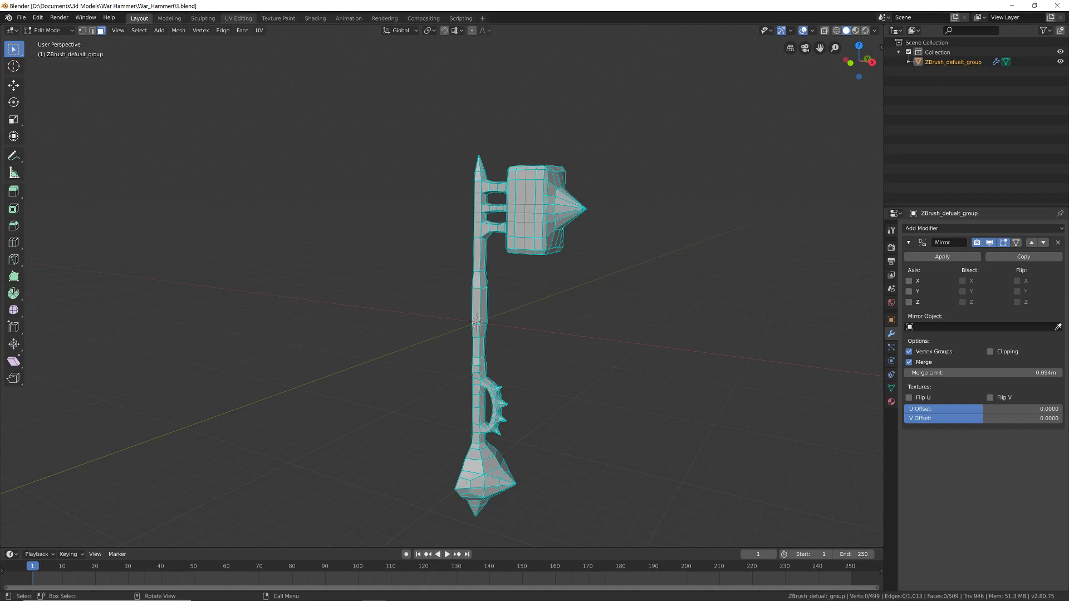
Open the UV Editing workspace, frame the half hammer and select all of its faces
click(238, 19)
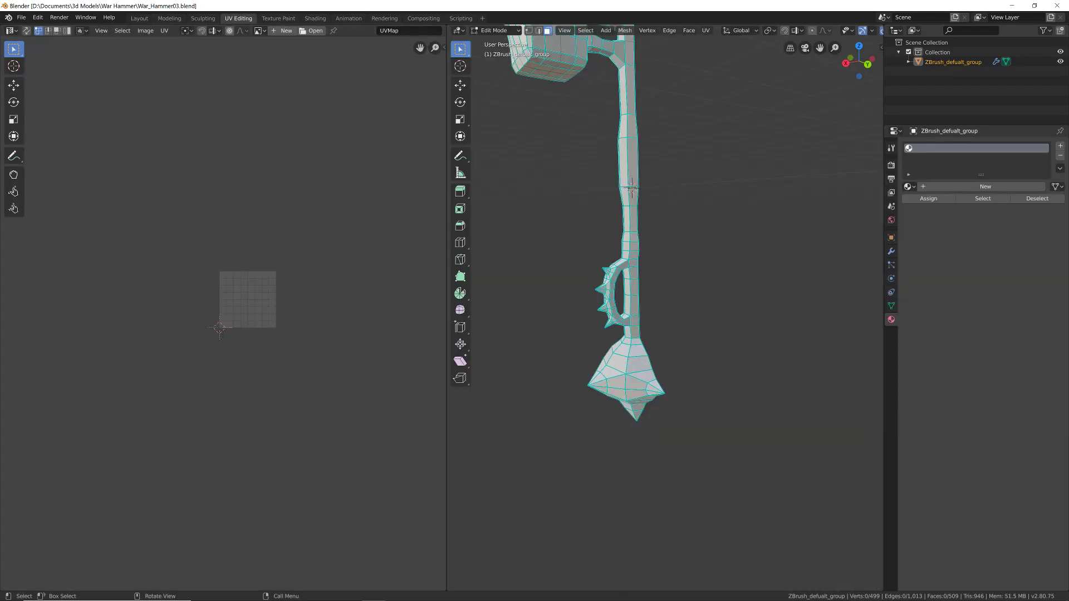
key(Home)
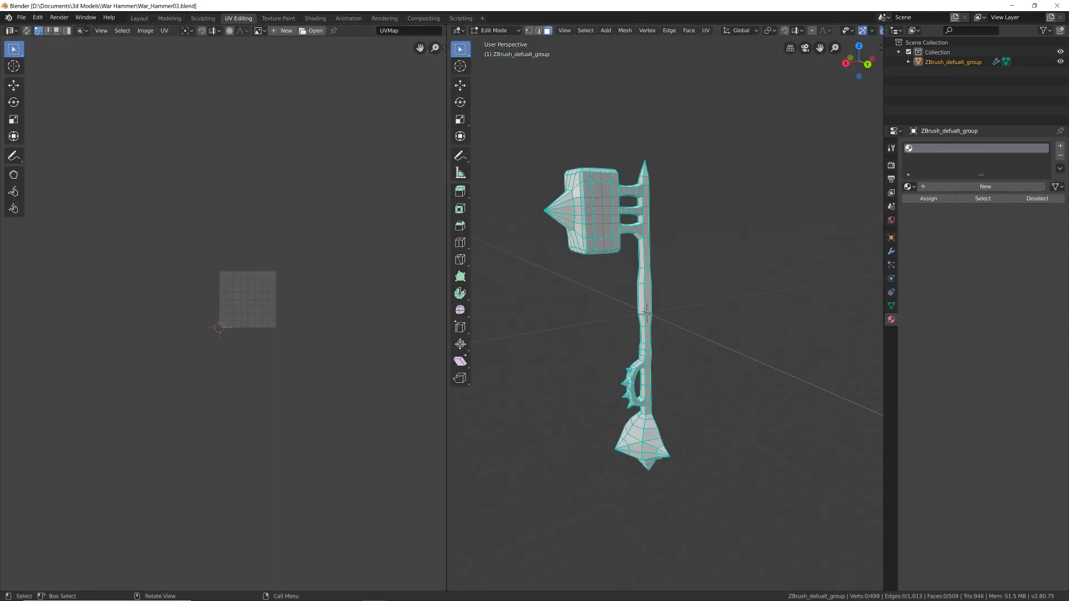
key(a)
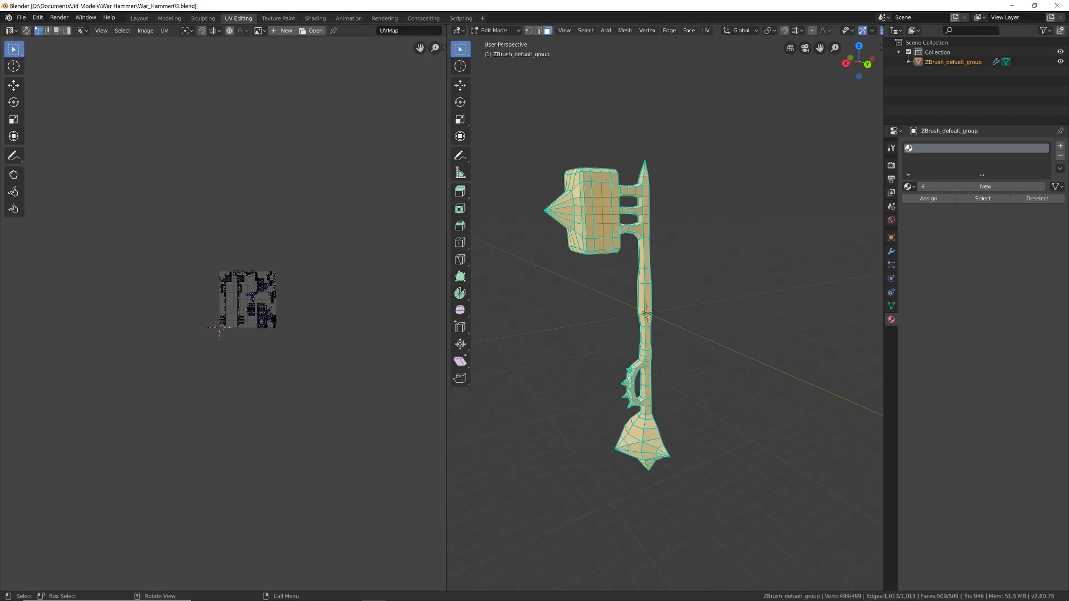
scroll(224, 315, up, 6)
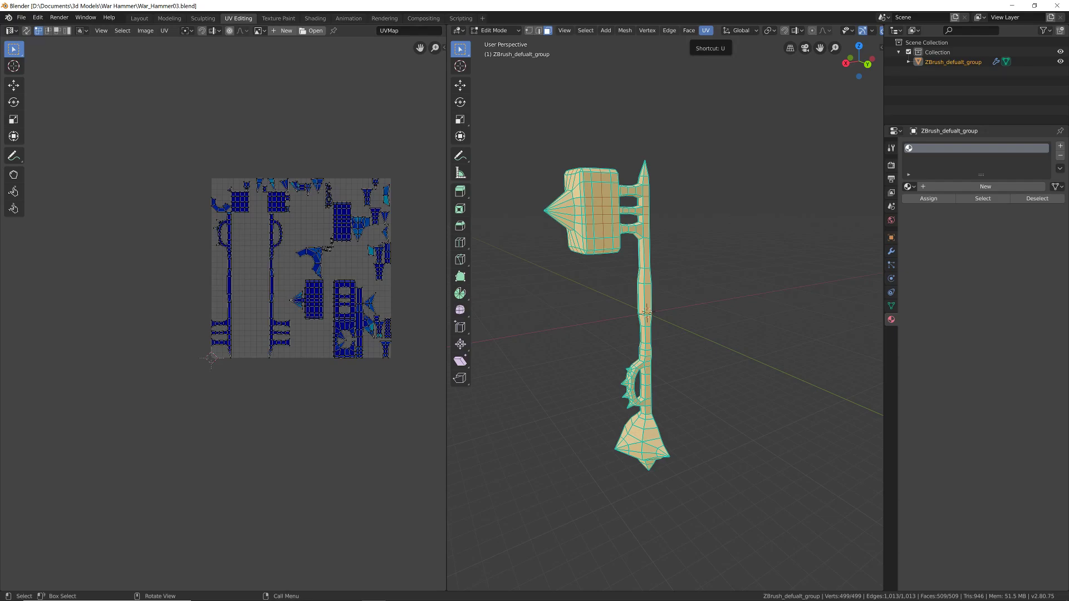
Unwrap all selected faces of the half hammer with the angle-based method
click(705, 30)
click(722, 42)
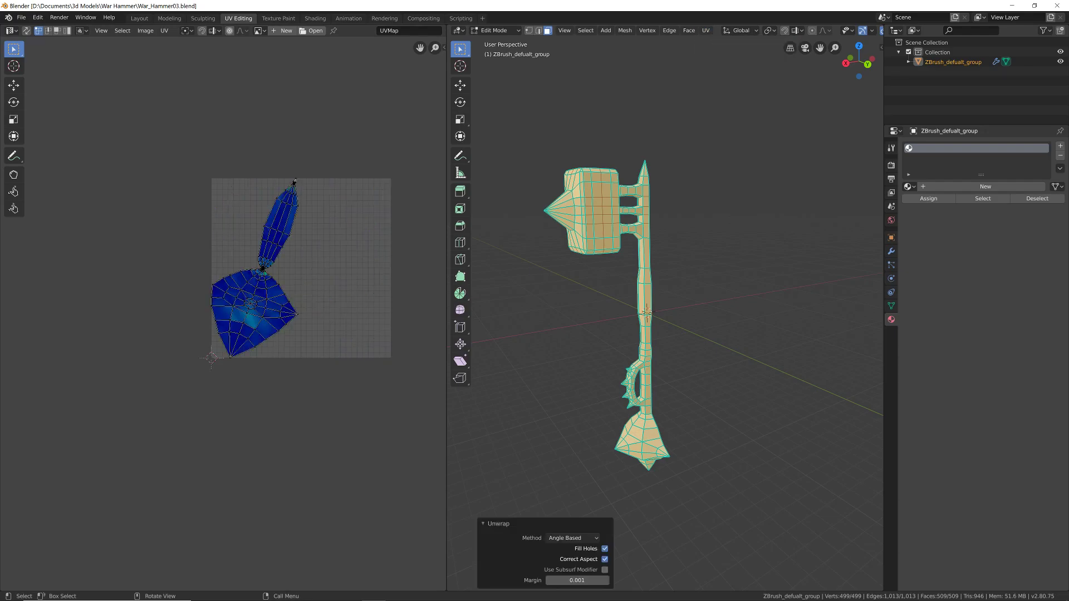
click(705, 30)
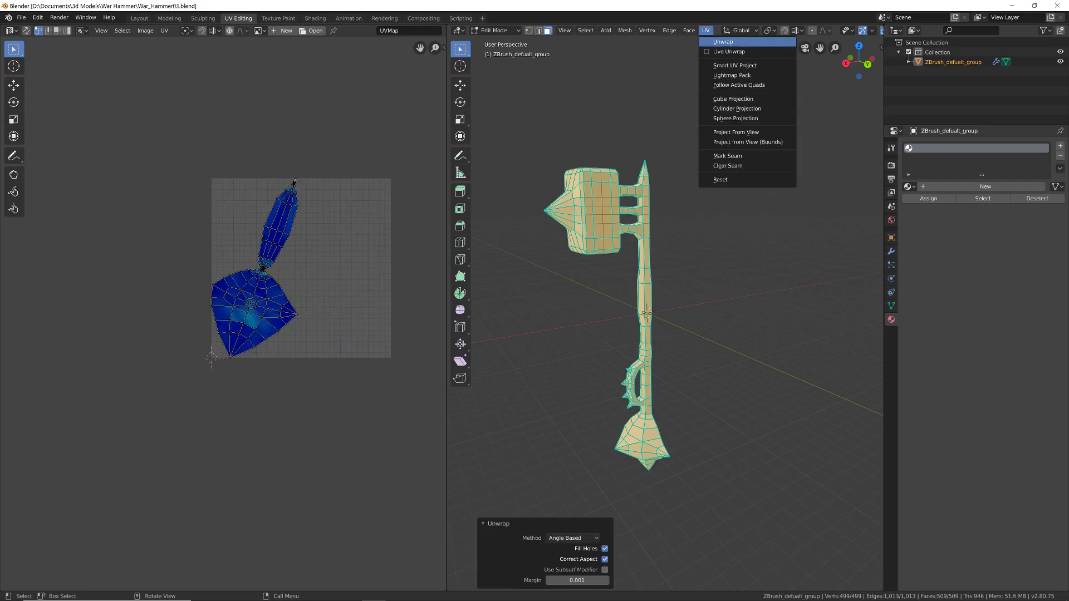
click(722, 42)
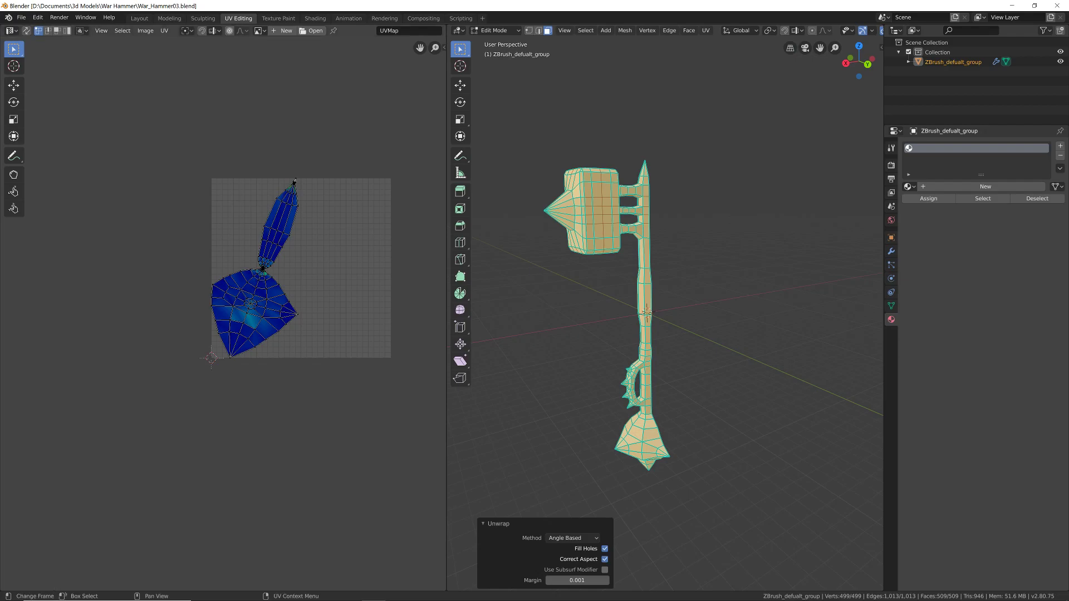
Turn off the UV editor's Stretching overlay and inspect the plain unwrapped layout
scroll(222, 314, up, 4)
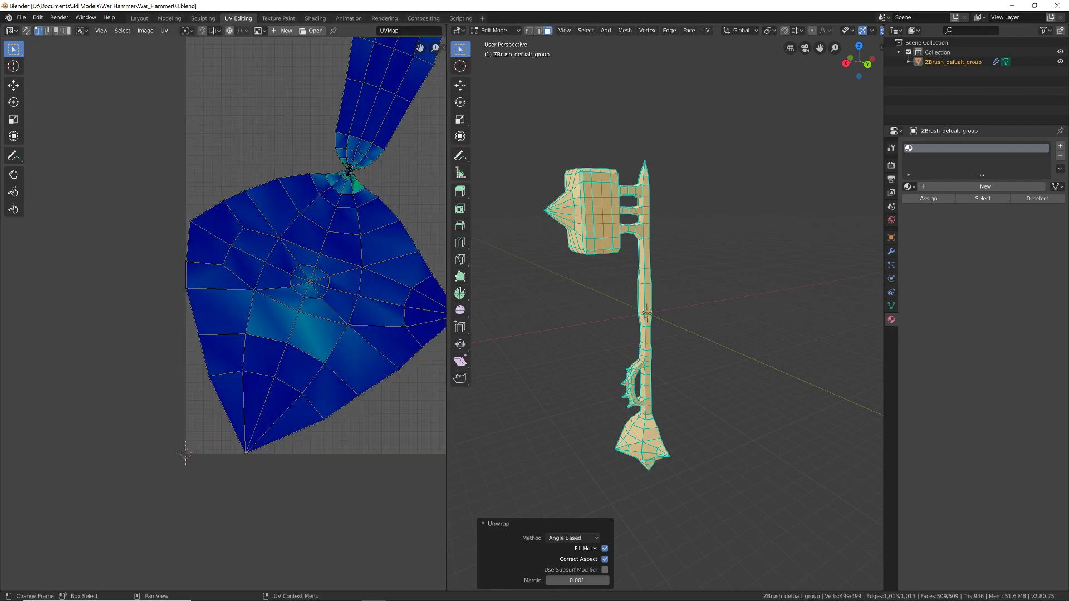
key(n)
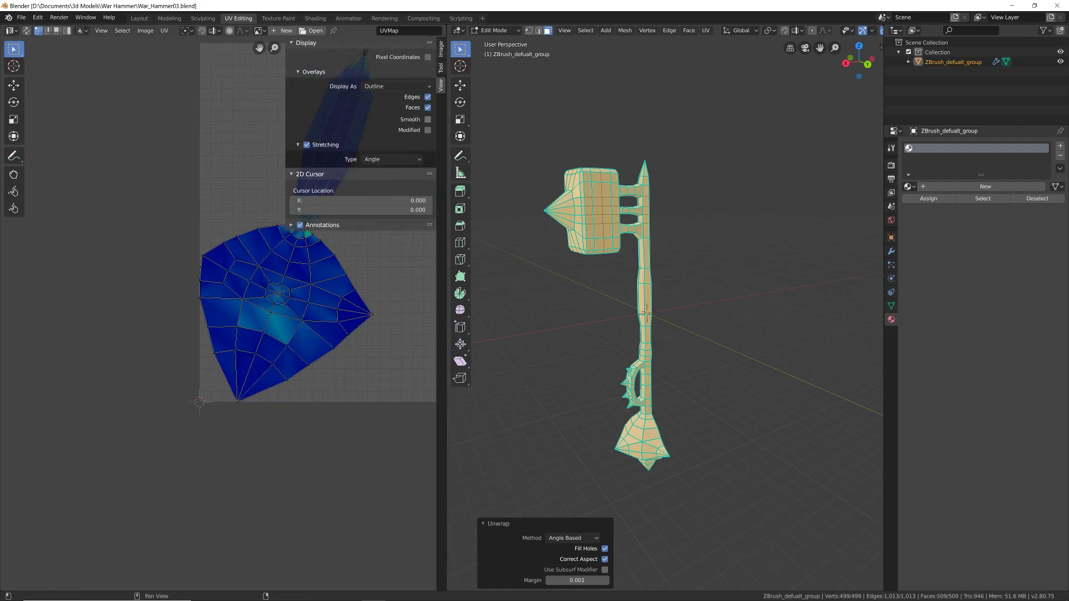
click(299, 145)
click(307, 144)
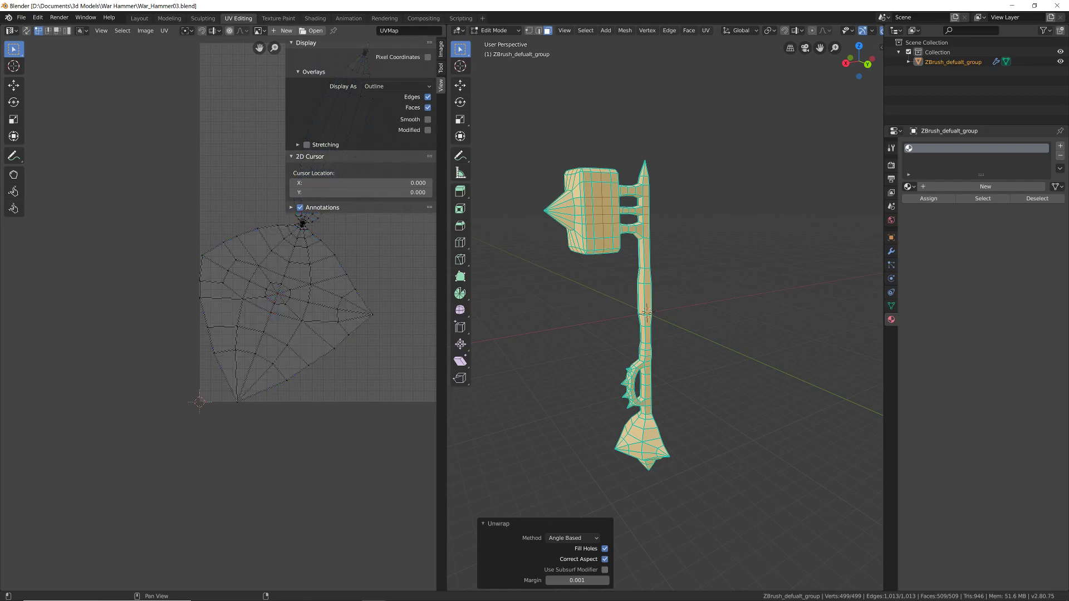
key(n)
scroll(234, 306, up, 1)
middle_drag(266, 236, 198, 327)
scroll(198, 327, down, 1)
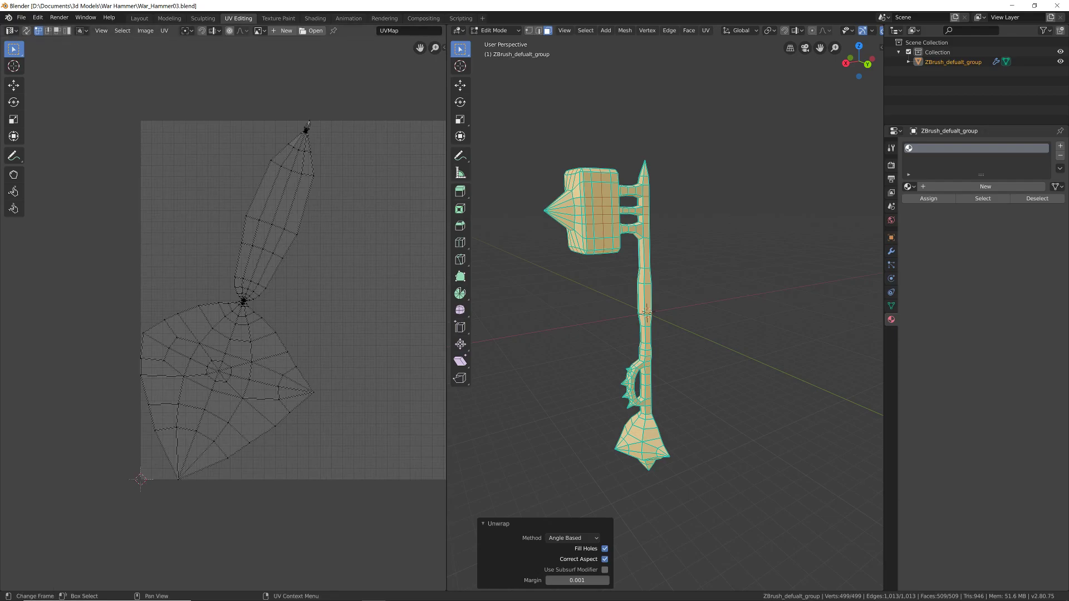
scroll(225, 311, up, 1)
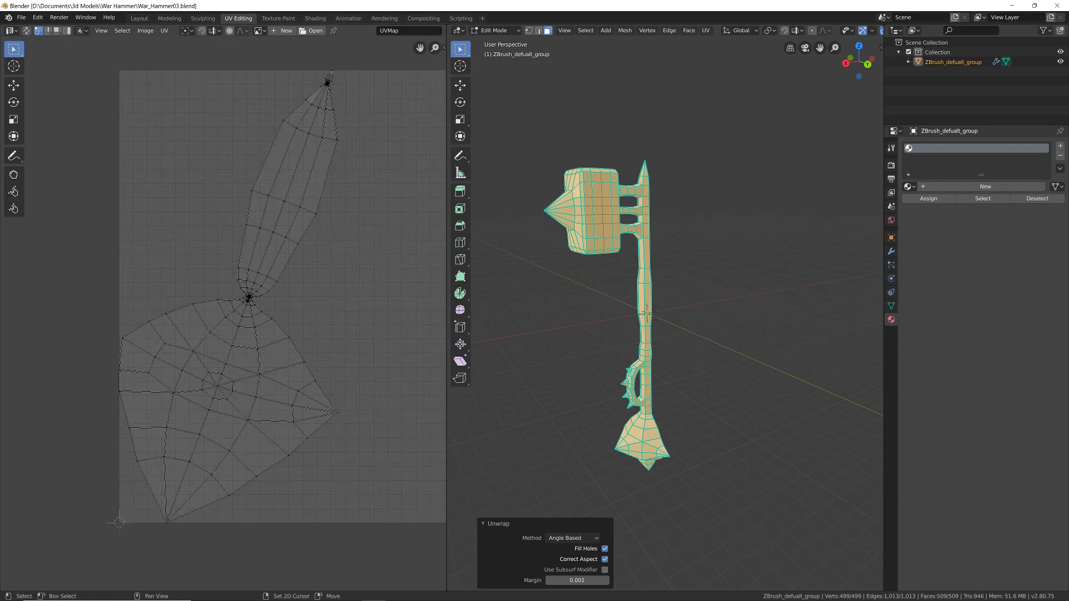
middle_drag(252, 267, 194, 311)
scroll(193, 312, down, 1)
Enable the Stretching overlay in the UV editor and collapse the Display settings
key(n)
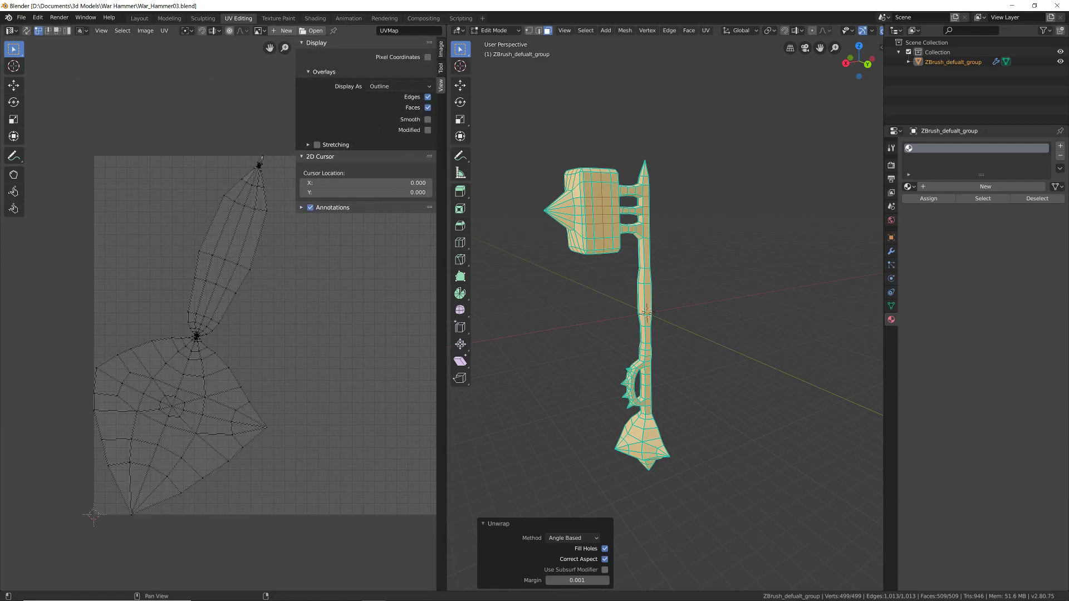
click(316, 144)
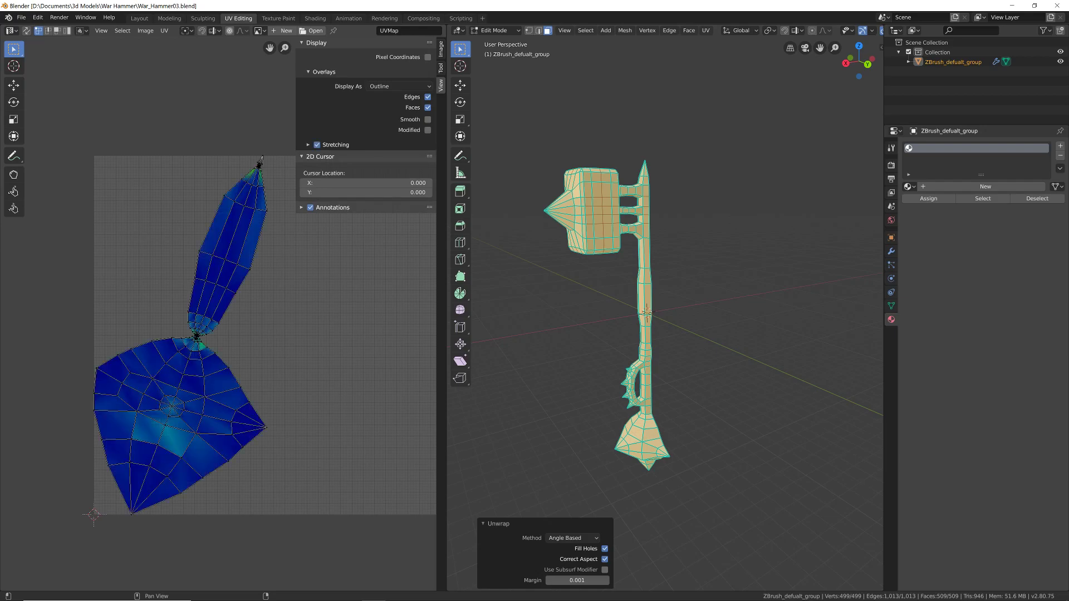
click(307, 145)
click(308, 145)
click(316, 144)
click(317, 145)
click(317, 43)
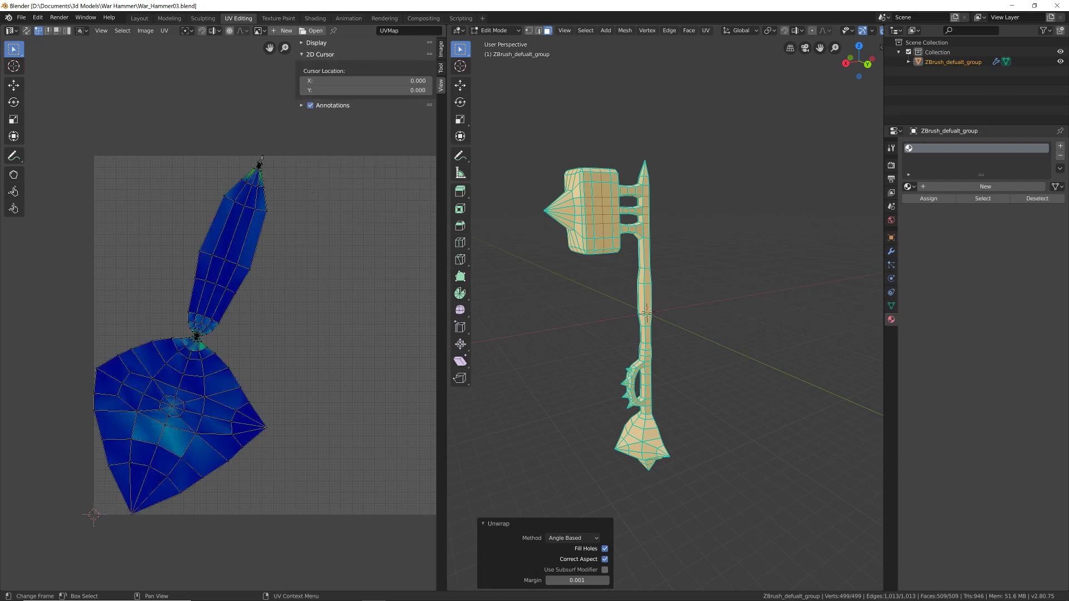
Deselect everything, return to Object Mode and give the half hammer a new material with an Image Texture as base color
scroll(218, 179, up, 6)
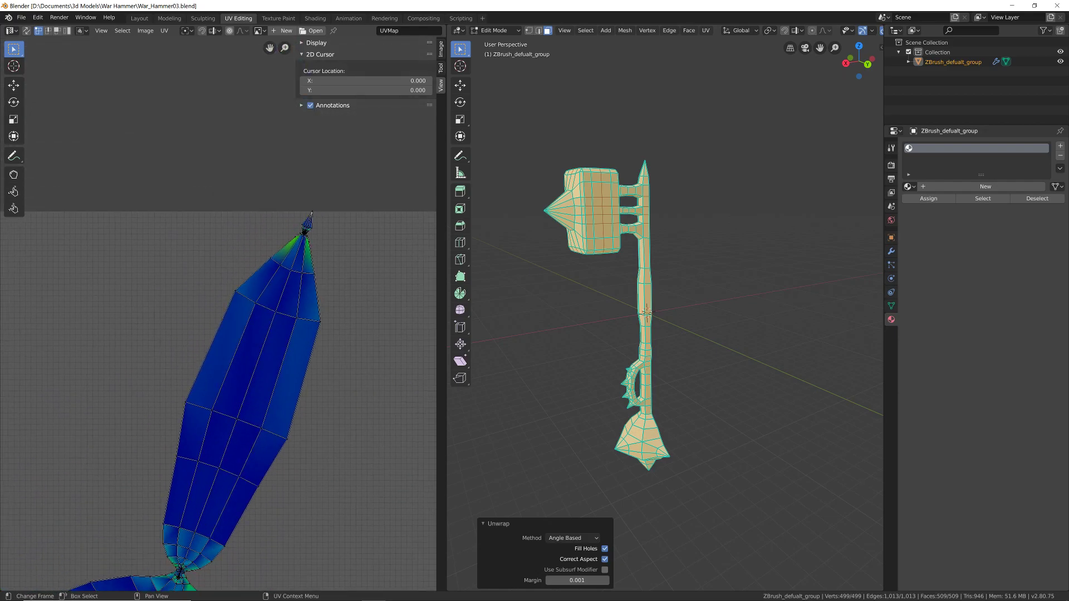
shift+middle_drag(267, 234, 217, 266)
scroll(279, 167, down, 5)
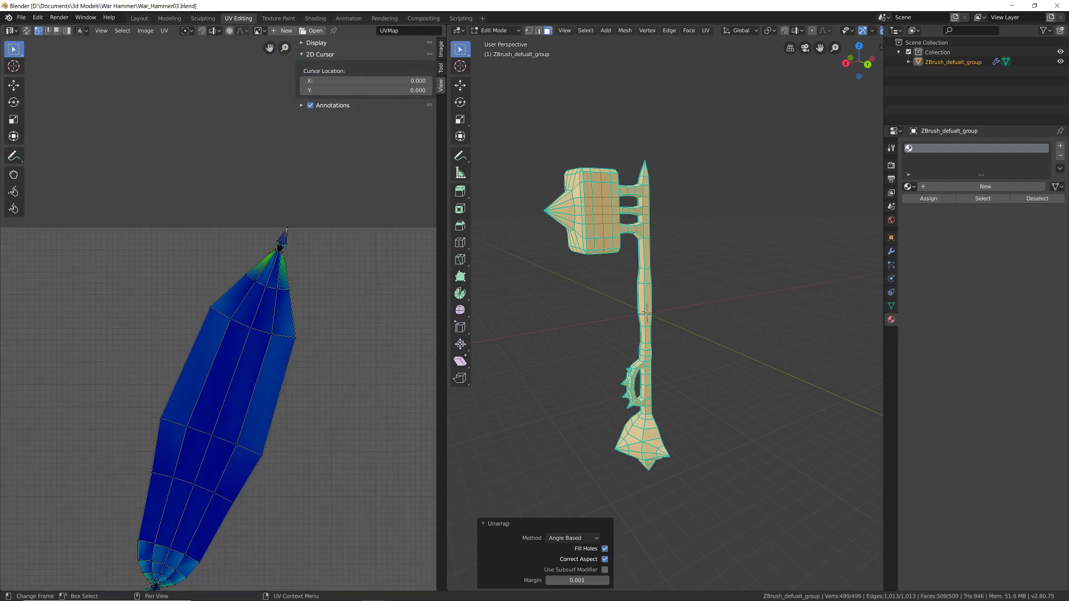
middle_drag(584, 300, 746, 314)
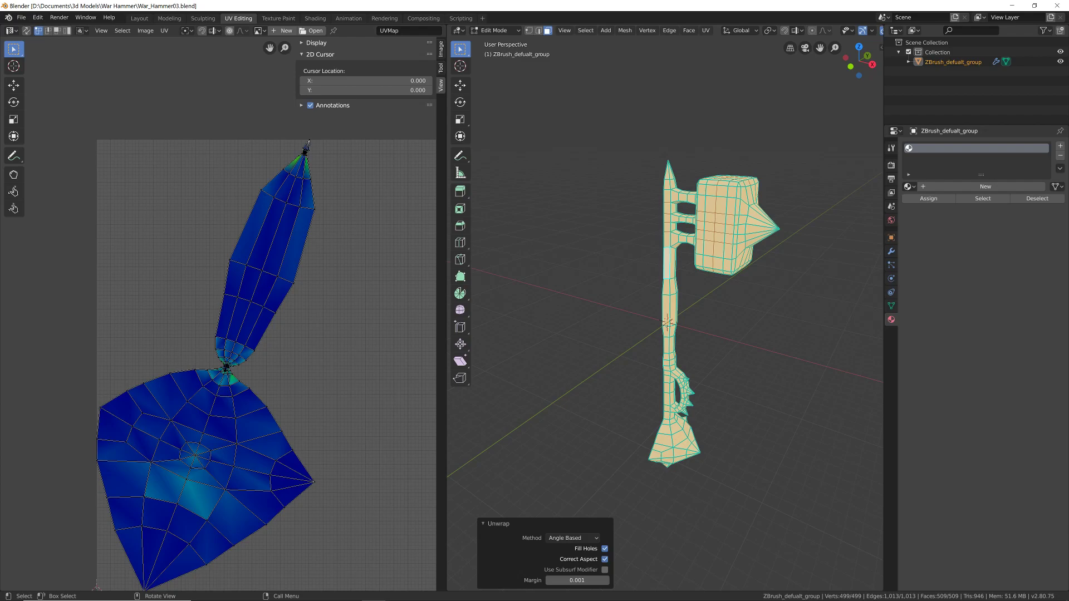
key(alt+a)
key(Tab)
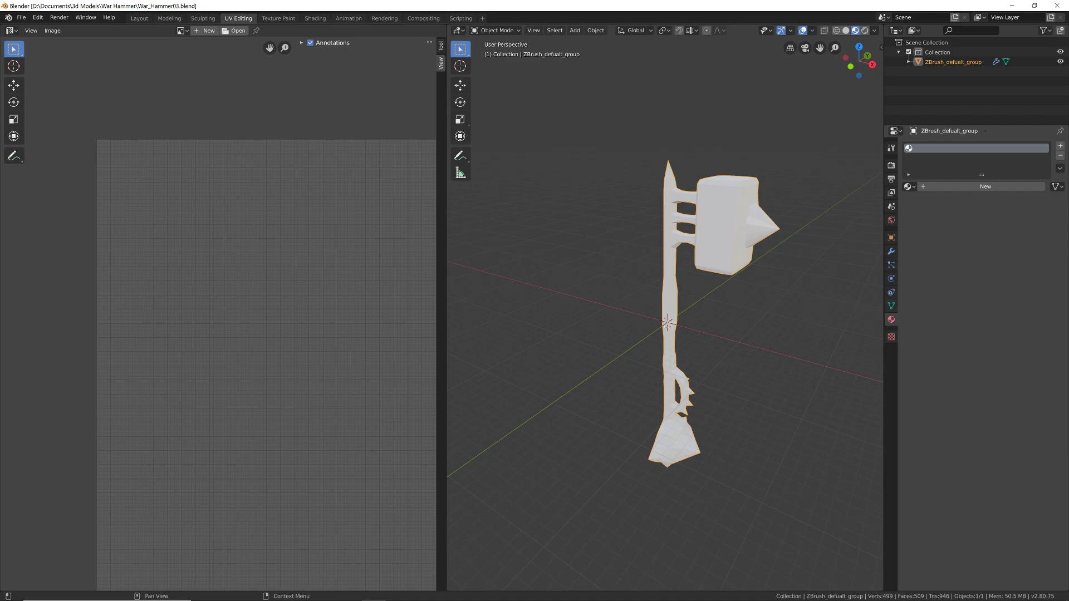
click(985, 187)
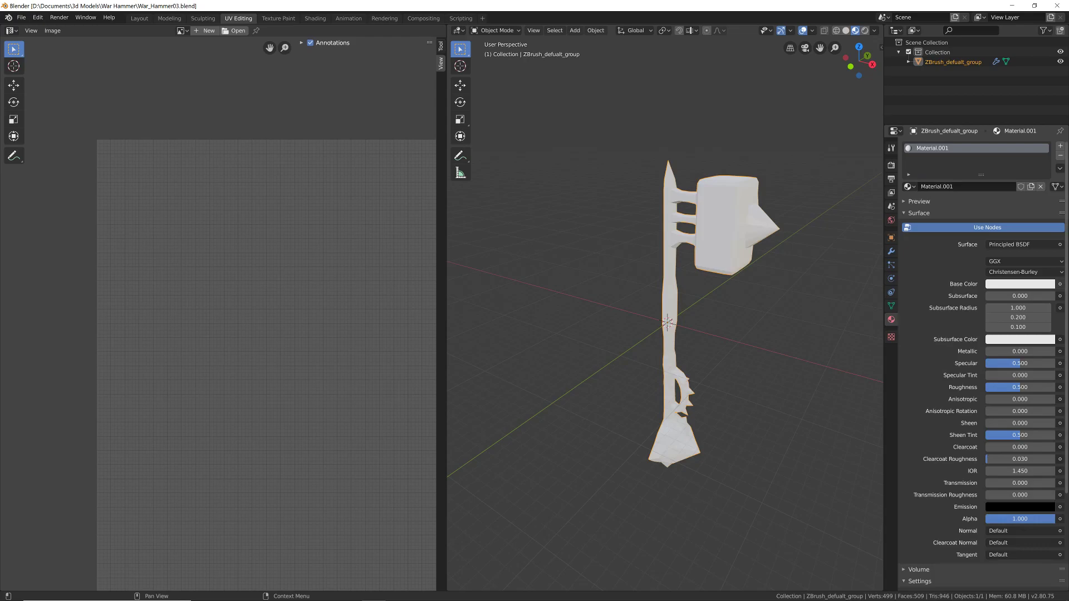
click(1060, 283)
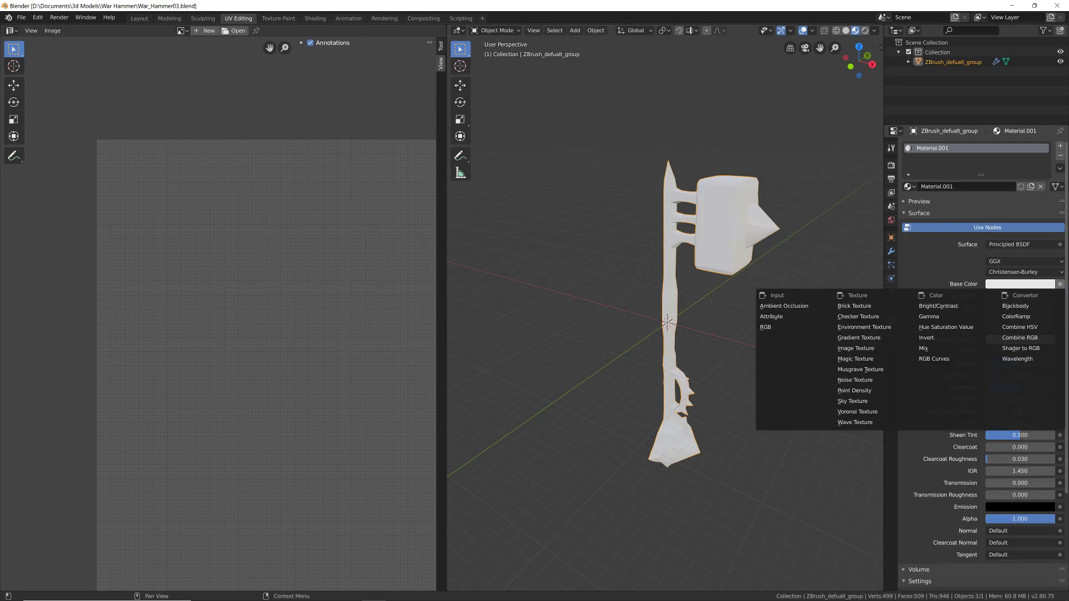
click(856, 348)
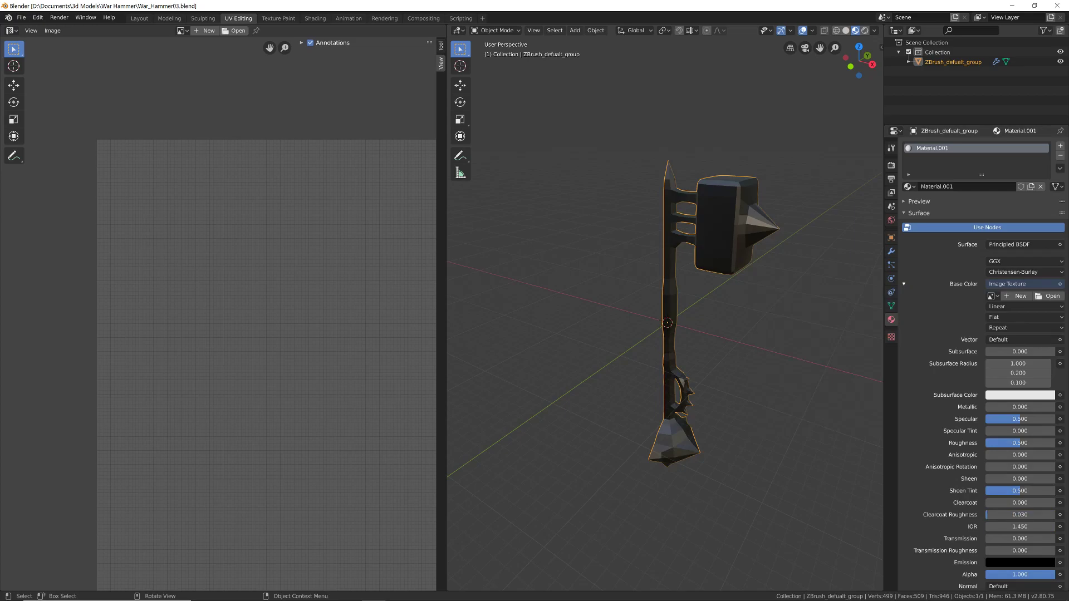
Create a new 2048 × 2048 px Color Grid image for the base color texture
click(1017, 296)
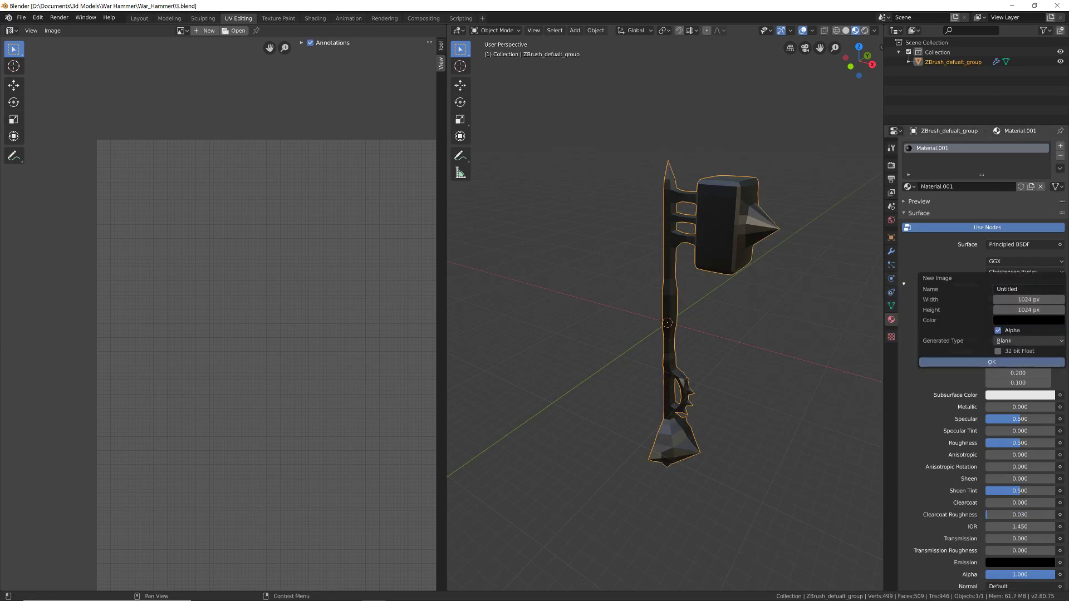
click(1029, 341)
click(1024, 373)
click(1010, 300)
text(2048)
key(Tab)
text(2048)
key(Tab)
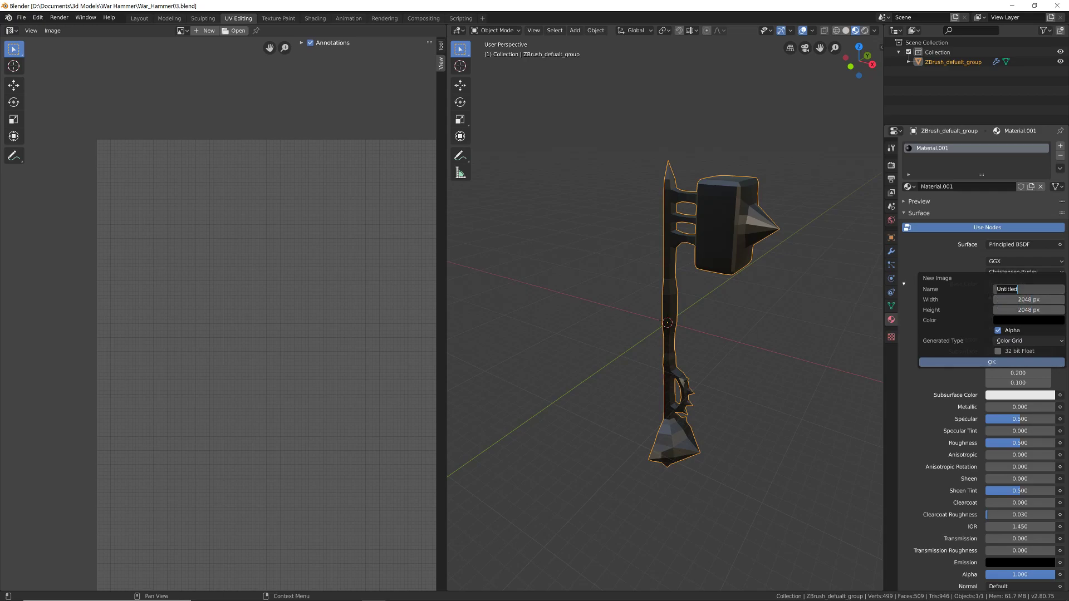
key(Return)
key(Return)
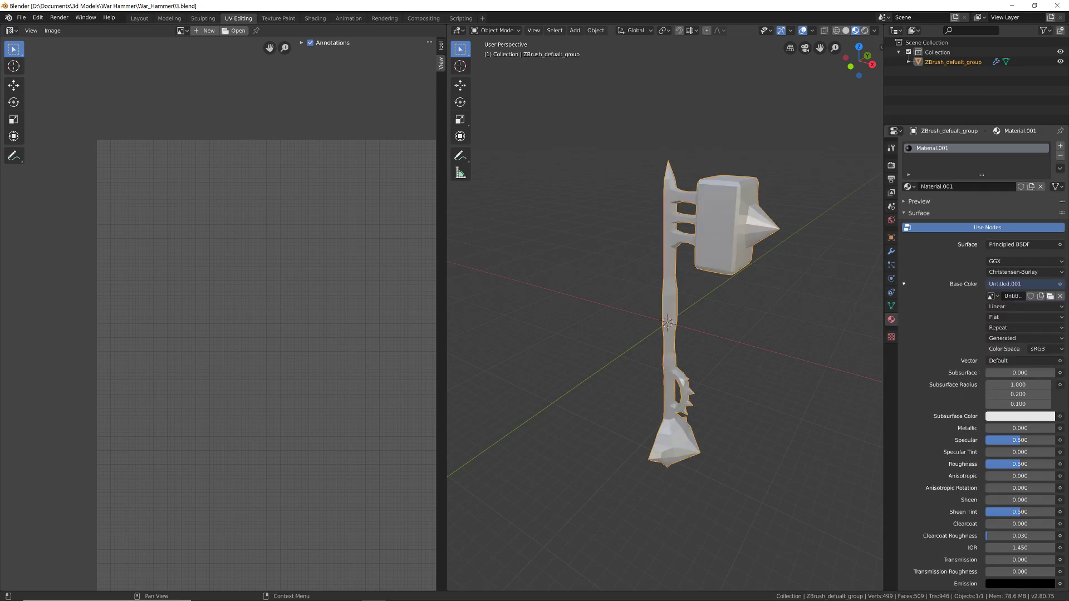
Put the half hammer back into Edit Mode
mouse_move(663, 323)
middle_down()
mouse_move(680, 352)
mouse_move(661, 257)
mouse_move(669, 293)
middle_up()
click(660, 257)
key(z)
click(731, 257)
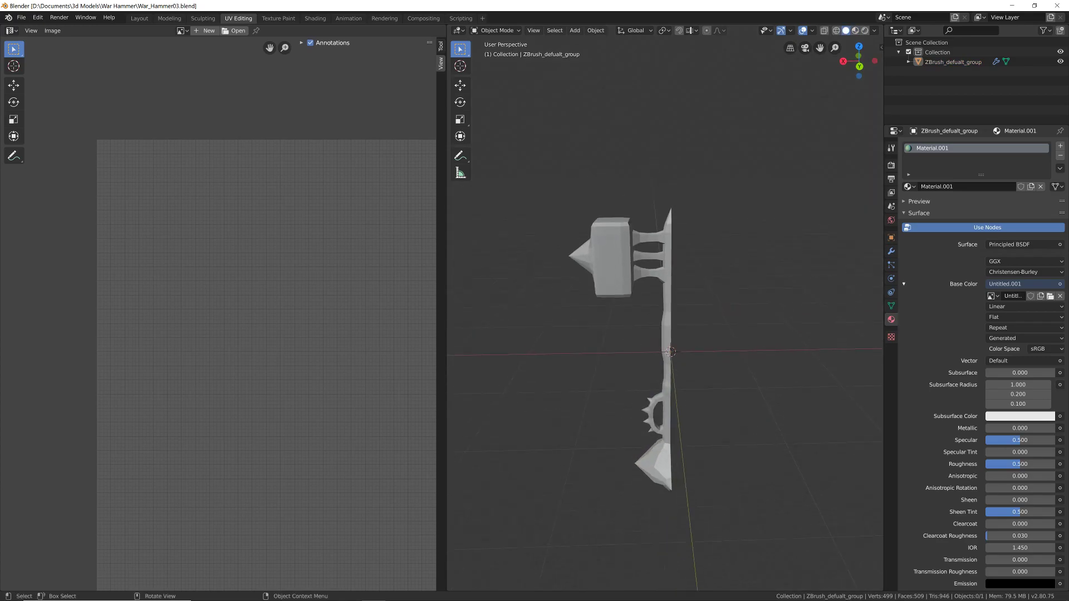
key(Tab)
key(z)
click(733, 293)
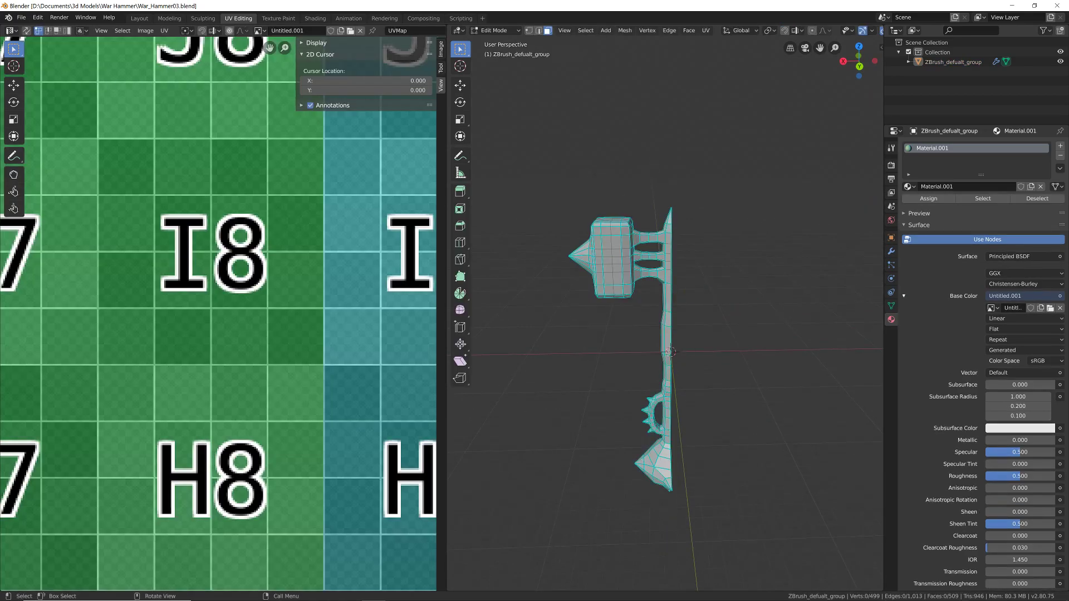
Switch the 3D viewport to Look Dev shading to preview the color grid on the hammer
scroll(723, 295, up, 3)
key(z)
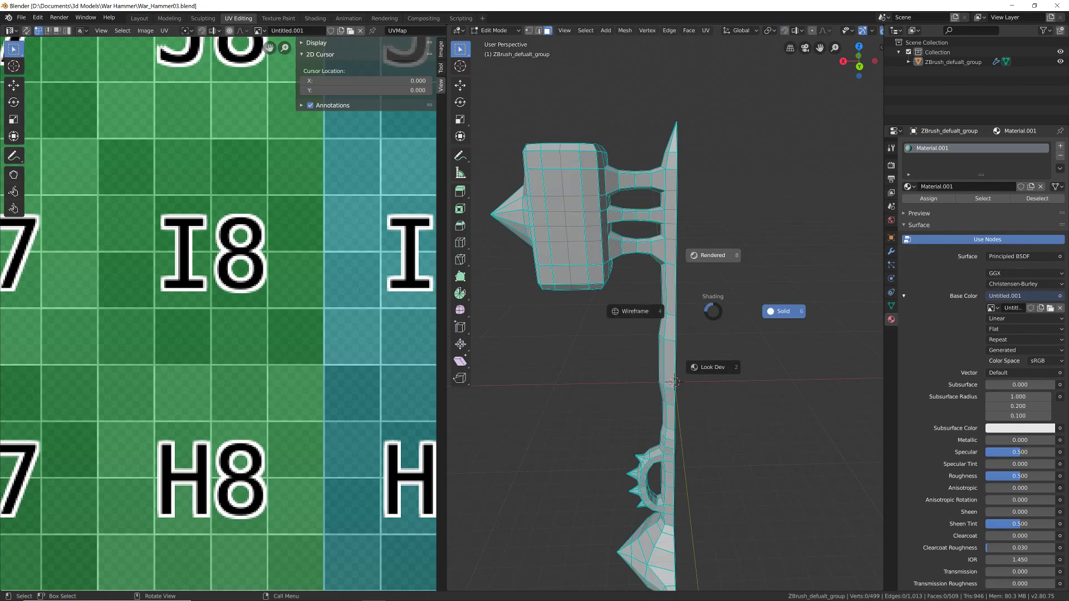
click(709, 255)
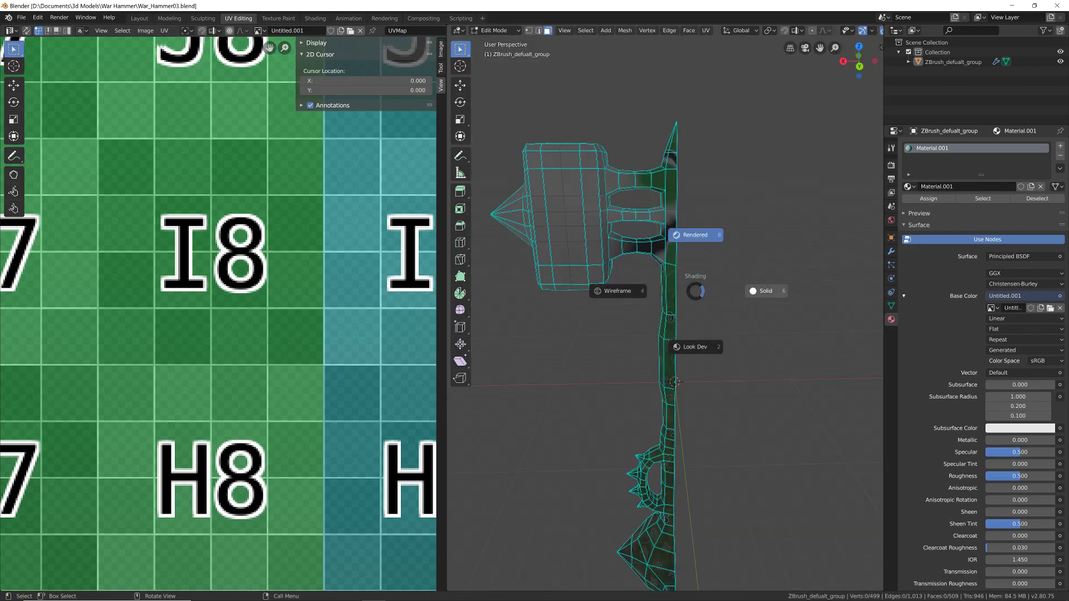
click(695, 347)
mouse_move(695, 347)
middle_down()
mouse_move(752, 370)
mouse_move(818, 351)
mouse_move(862, 318)
mouse_move(635, 305)
mouse_move(688, 258)
mouse_move(668, 125)
mouse_move(668, 173)
mouse_move(779, 209)
mouse_move(868, 204)
middle_up()
shift+middle_drag(807, 192, 773, 399)
scroll(222, 314, down, 10)
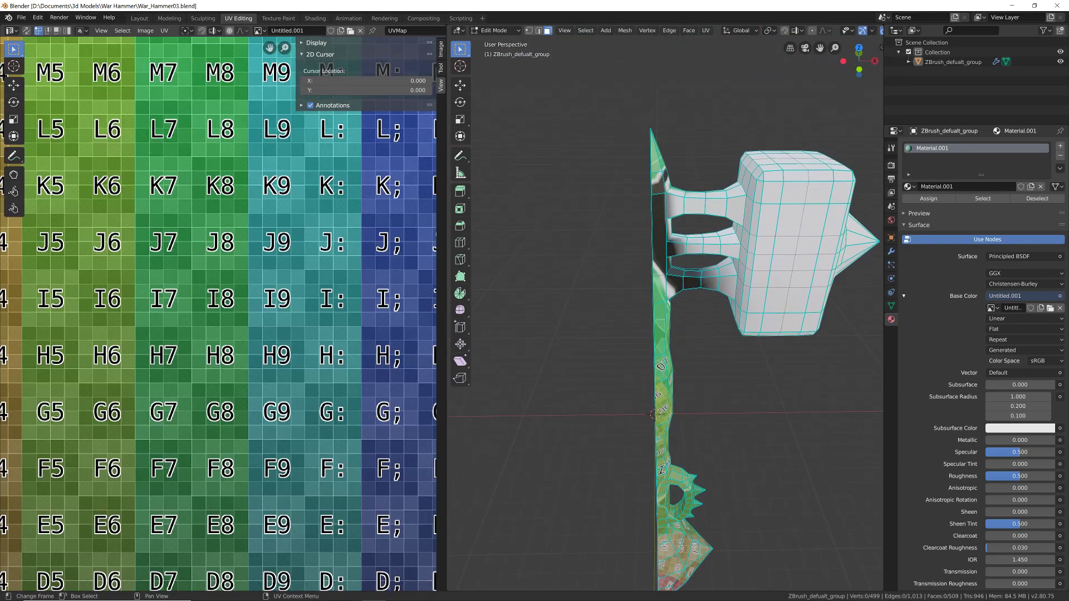
Check the full UV layout over the color grid, deselect all faces and enable Live Unwrap in the UV editor
key(a)
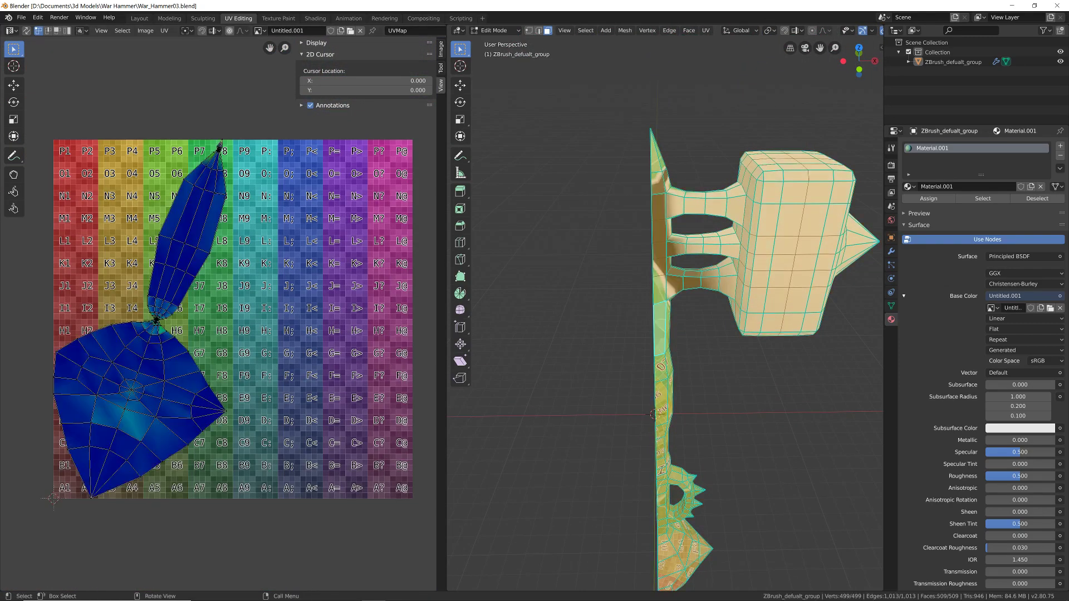
key(alt+a)
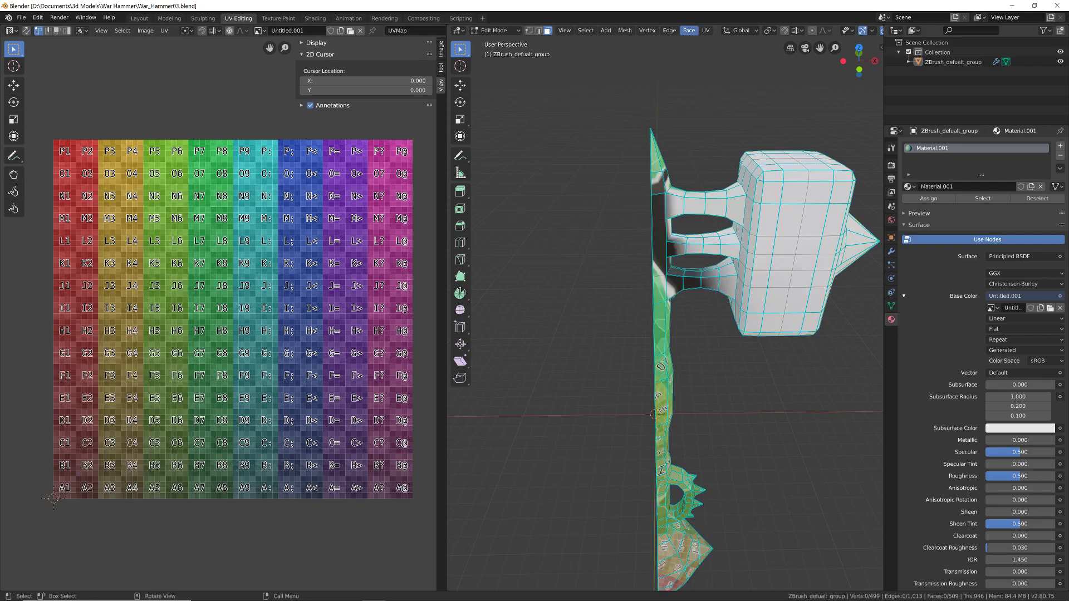
click(705, 31)
click(723, 52)
click(164, 30)
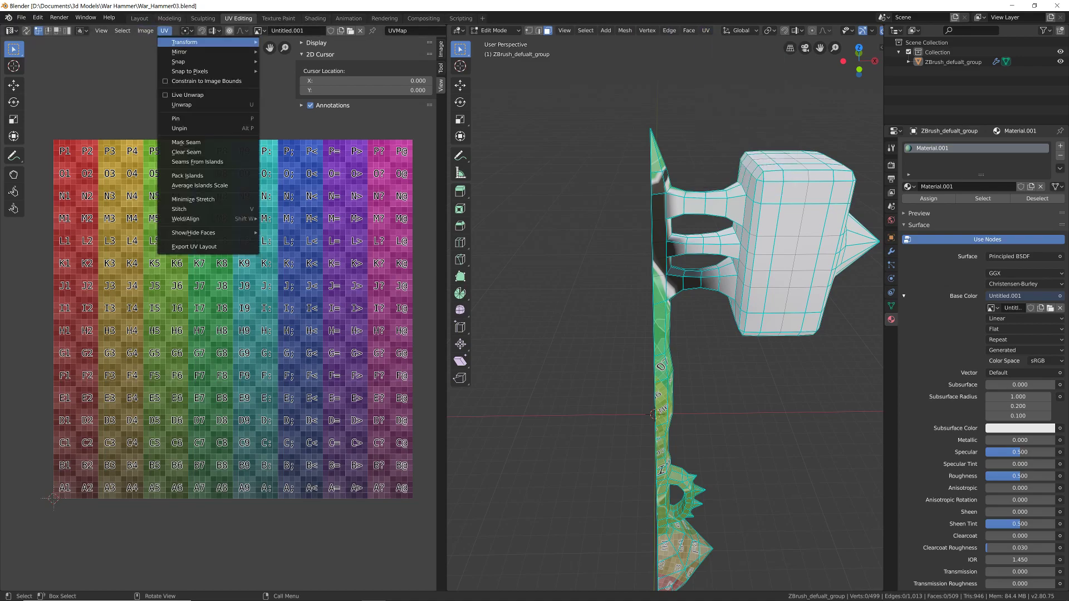
mouse_move(184, 62)
click(187, 94)
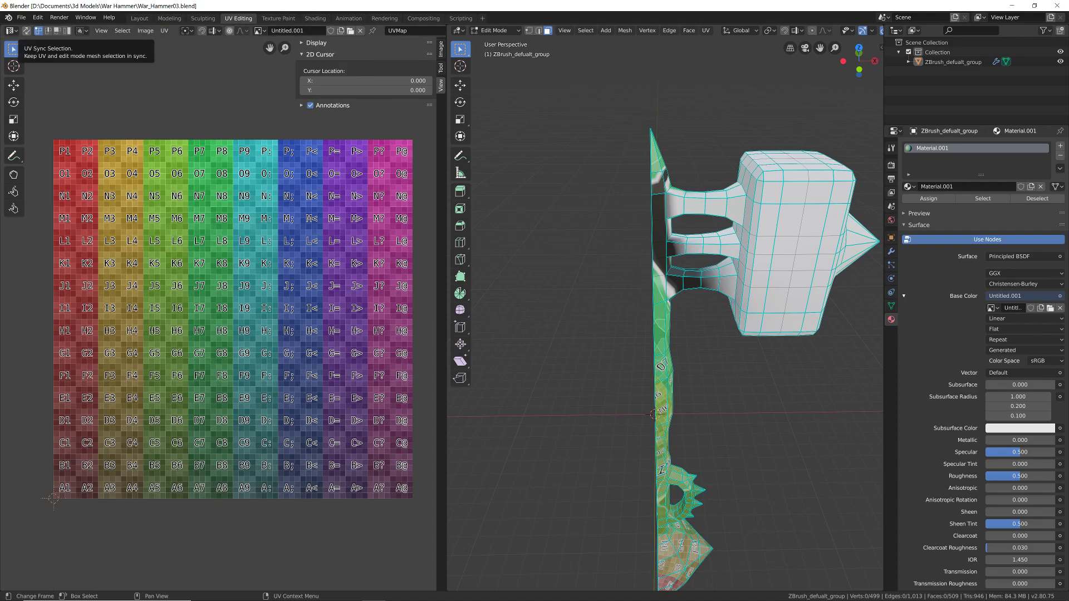
Enable UV Sync Selection and try it out by selecting a face on the side of the hammer head
click(26, 31)
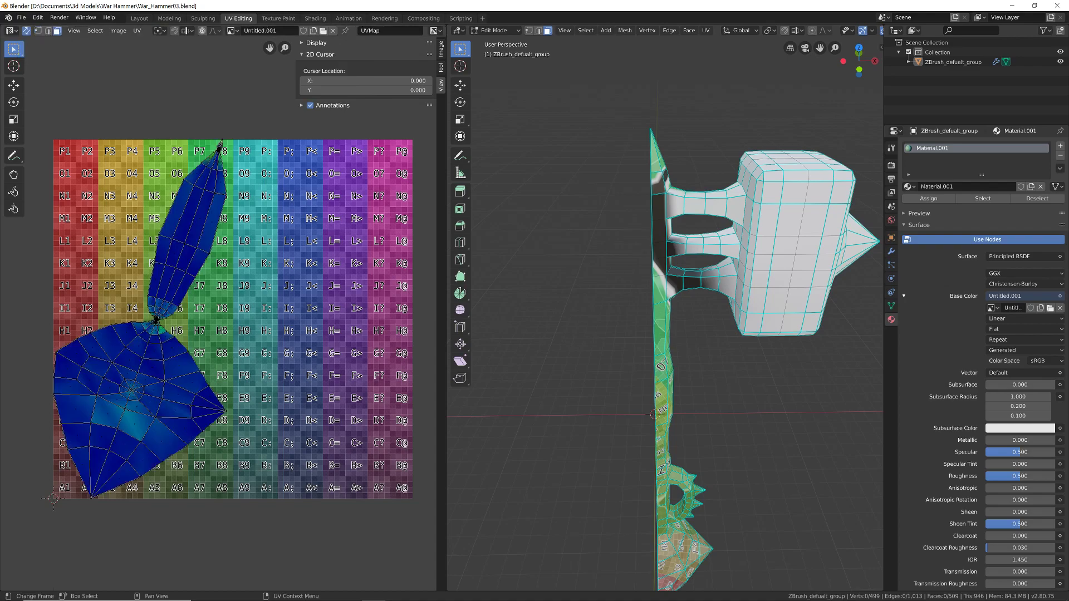
click(790, 220)
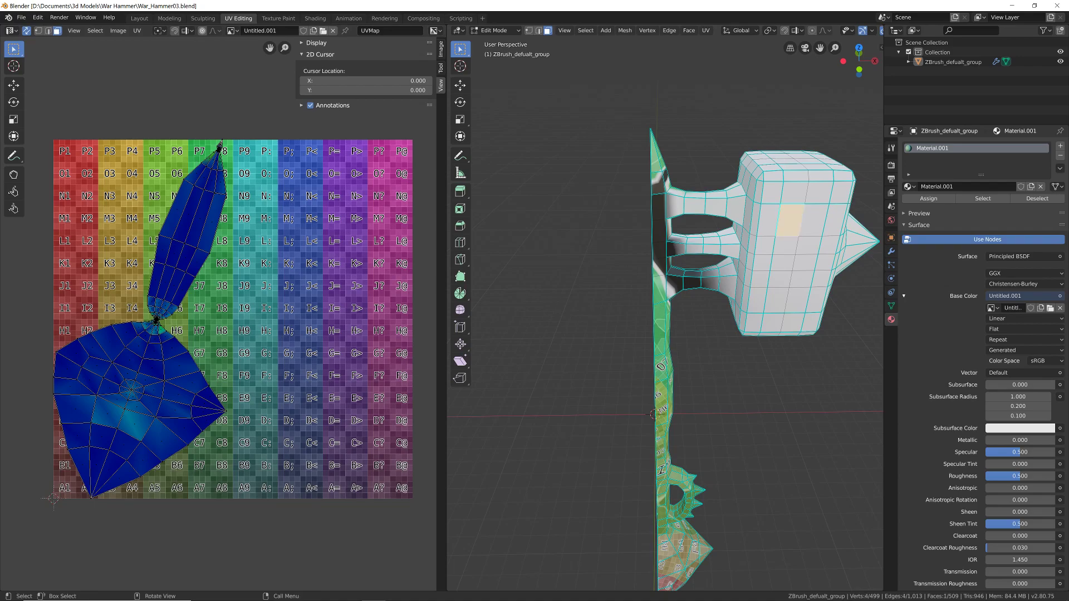
click(26, 31)
click(26, 31)
click(154, 351)
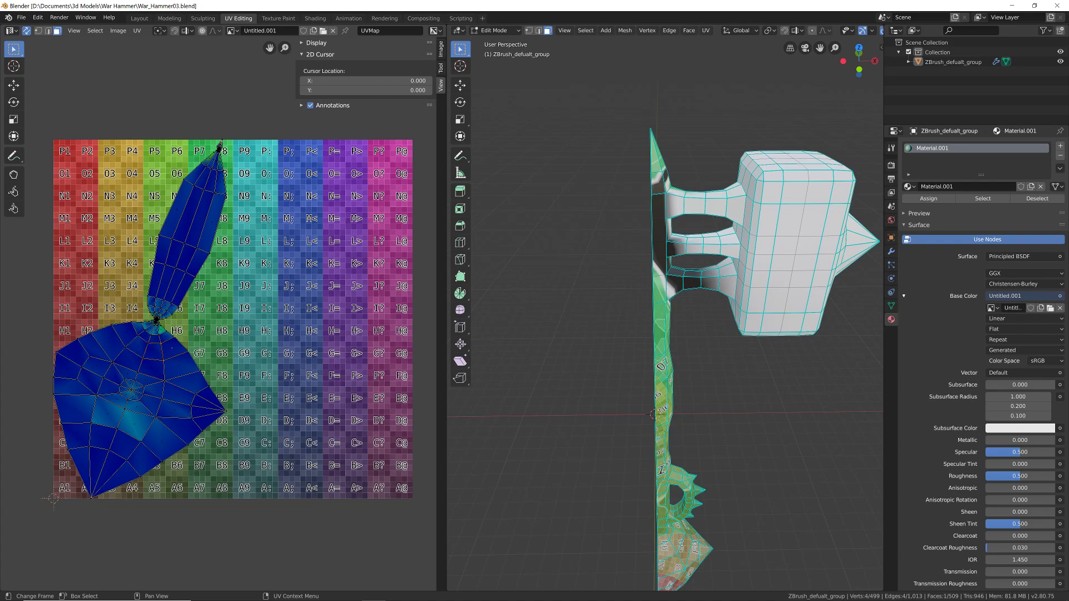
click(158, 372)
click(154, 351)
Examine how the grid texture lies on the hammer head, its three connecting arms and the upper handle
middle_drag(724, 357, 621, 450)
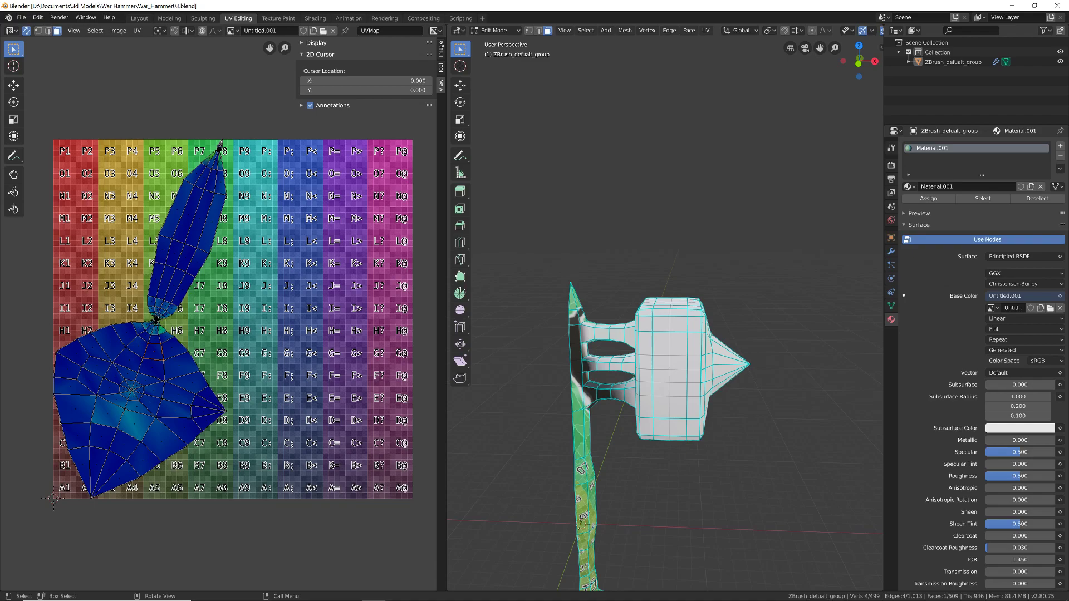
shift+middle_drag(621, 450, 661, 35)
scroll(661, 35, up, 4)
middle_drag(661, 144, 702, 460)
shift+middle_drag(682, 89, 681, 537)
middle_drag(682, 537, 699, 541)
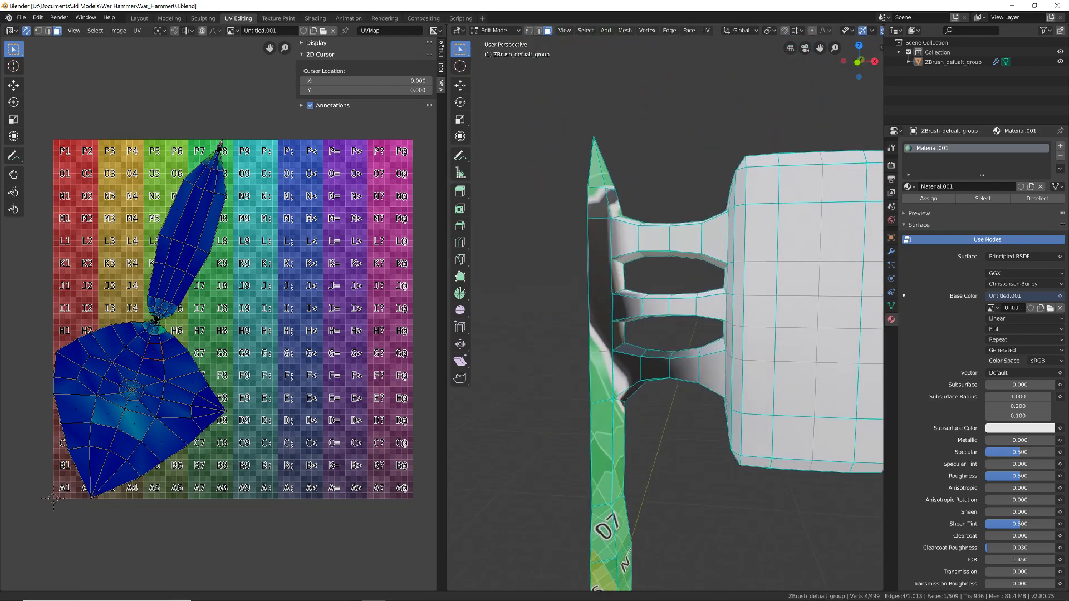
shift+middle_drag(680, 390, 626, 473)
middle_drag(626, 473, 643, 479)
middle_drag(567, 587, 551, 565)
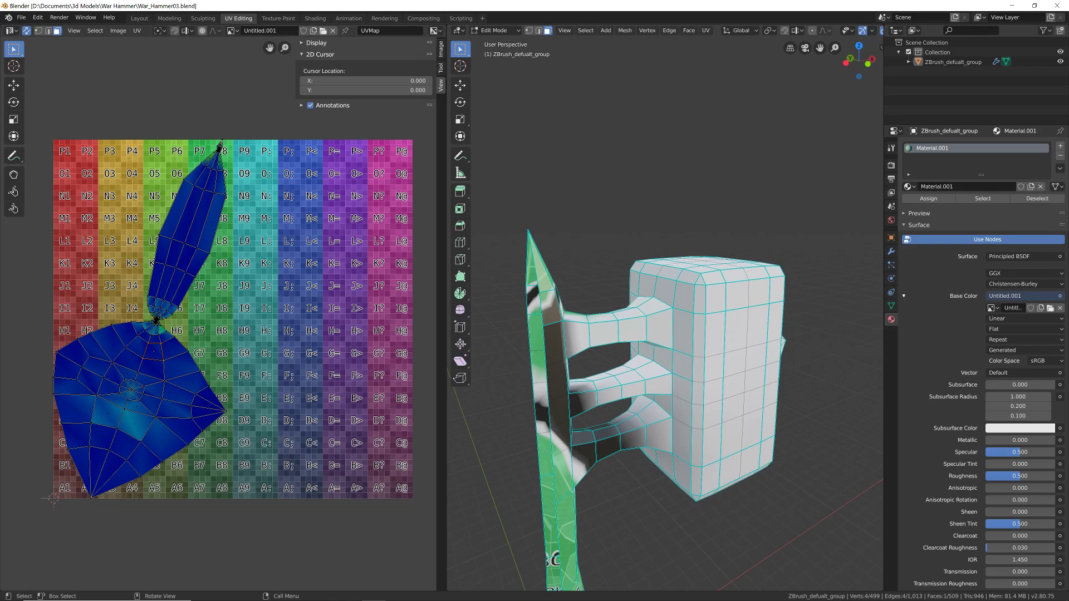
Select the edges where the uppermost arm meets the hammer head in edge mode and mark them as a seam
mouse_move(657, 389)
middle_down()
mouse_move(640, 354)
mouse_move(651, 403)
middle_up()
key(2)
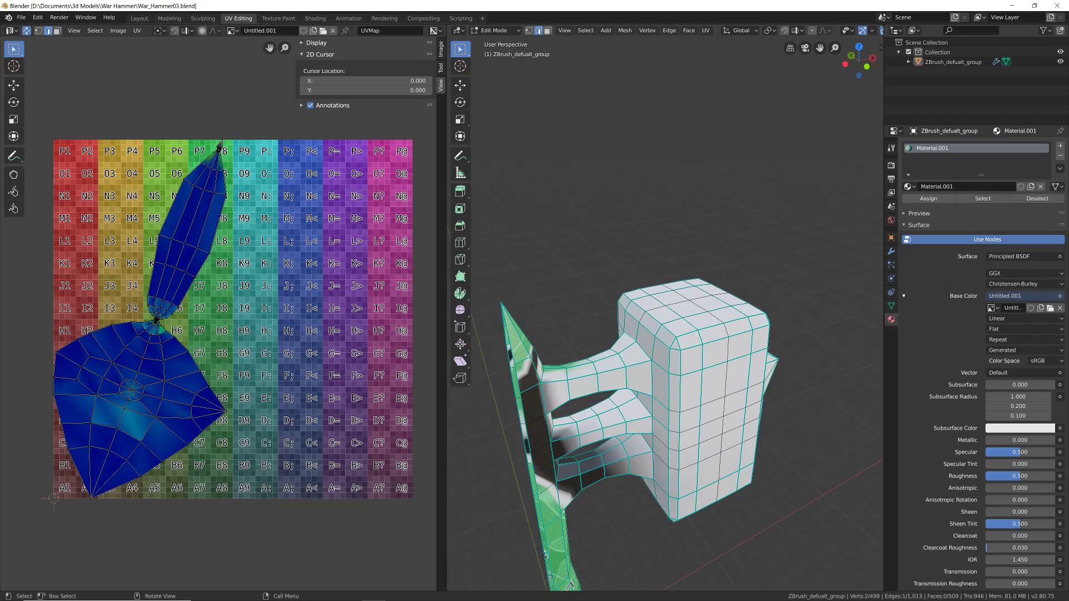
ctrl+click(651, 381)
middle_drag(652, 383, 578, 385)
middle_drag(578, 385, 614, 399)
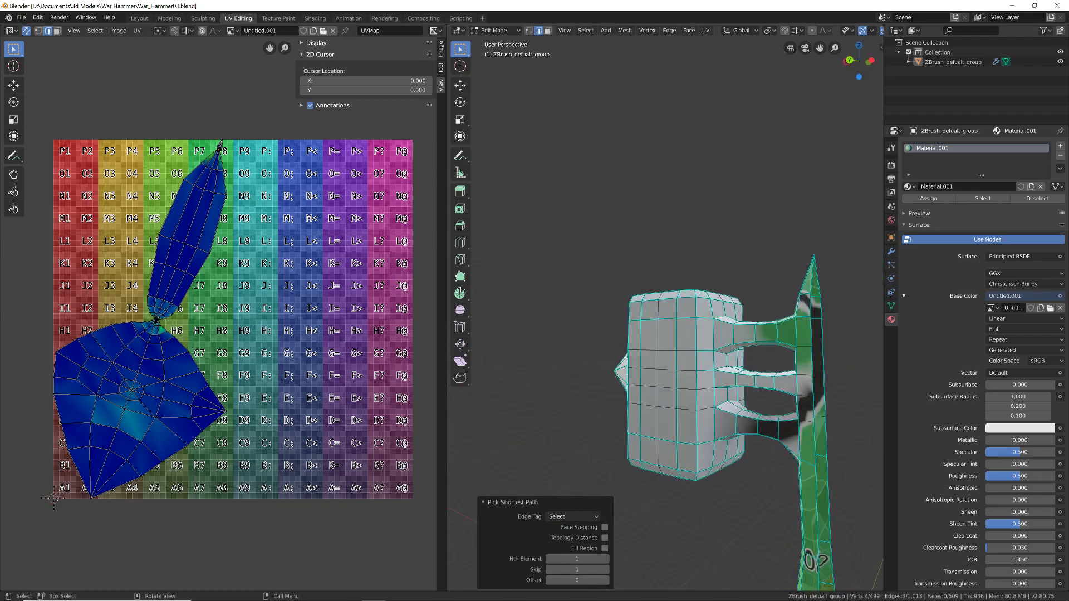
ctrl+click(715, 336)
middle_drag(715, 337, 659, 387)
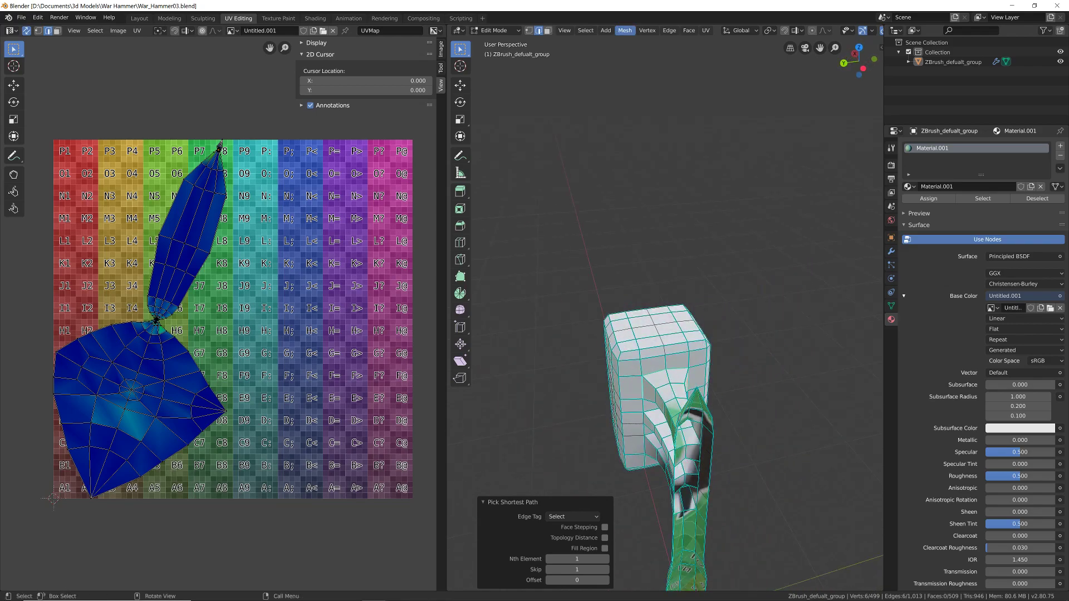
click(669, 30)
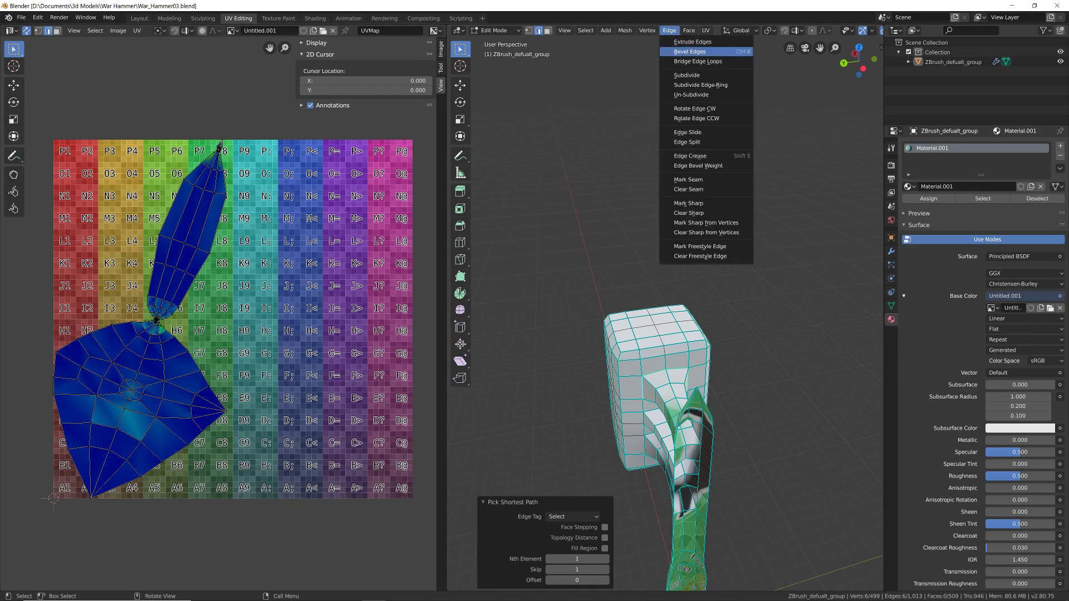
click(688, 180)
Mark a seam around the edges where the middle arm meets the hammer head
middle_drag(690, 234, 726, 206)
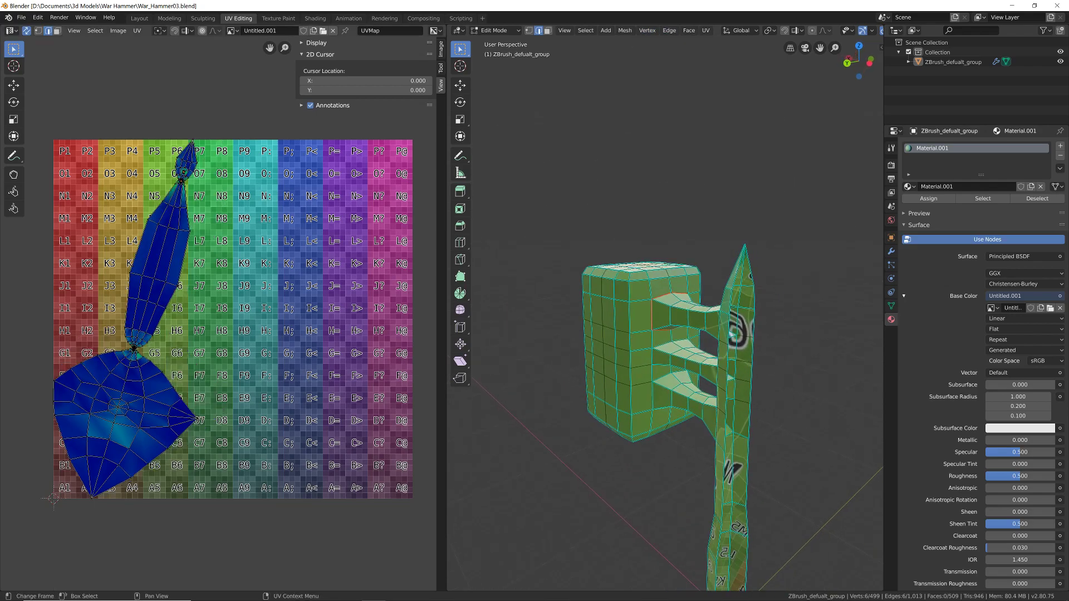
scroll(668, 362, up, 3)
click(660, 367)
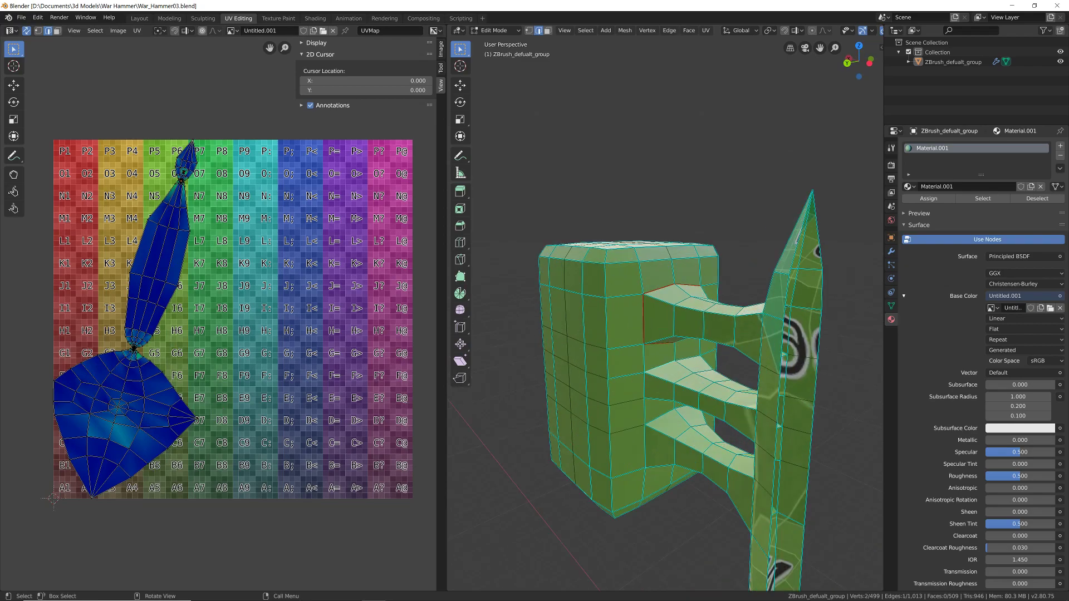
middle_drag(660, 366, 534, 338)
ctrl+click(662, 311)
ctrl+click(581, 338)
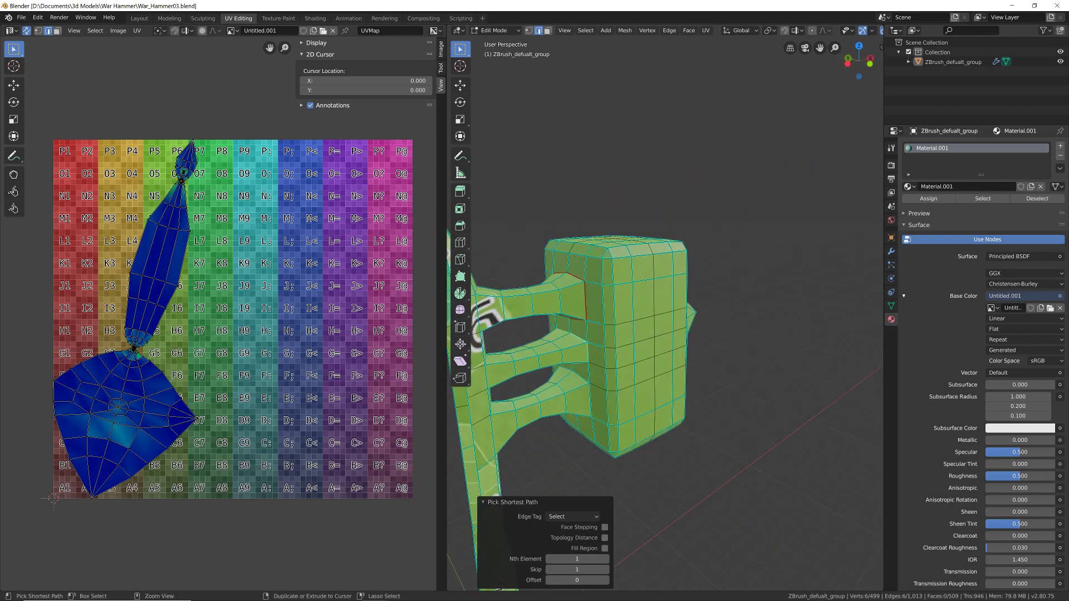
key(ctrl+e)
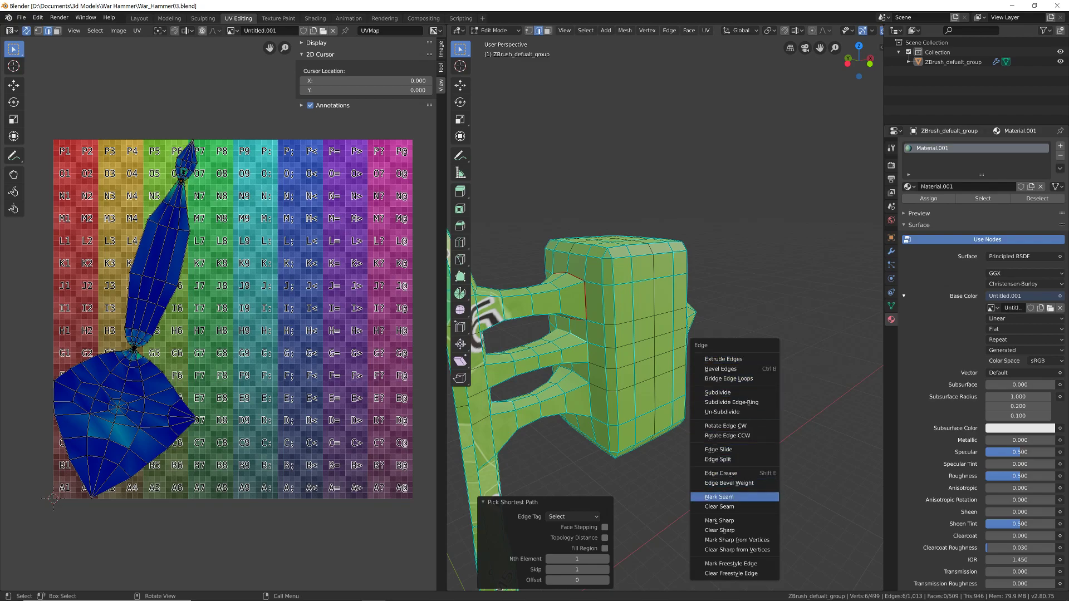
click(719, 497)
Mark a seam around the lowest arm's junction with the hammer head and check the resulting grid texture
middle_drag(545, 400, 670, 408)
click(559, 377)
ctrl+click(591, 404)
ctrl+click(580, 419)
right_click(580, 418)
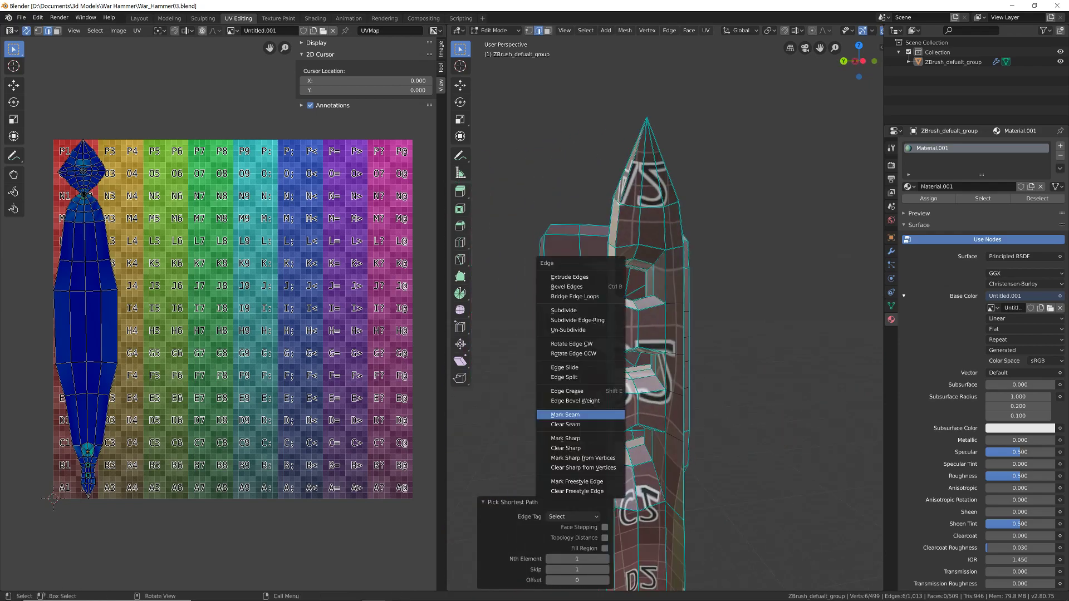
click(581, 413)
middle_drag(582, 413, 651, 412)
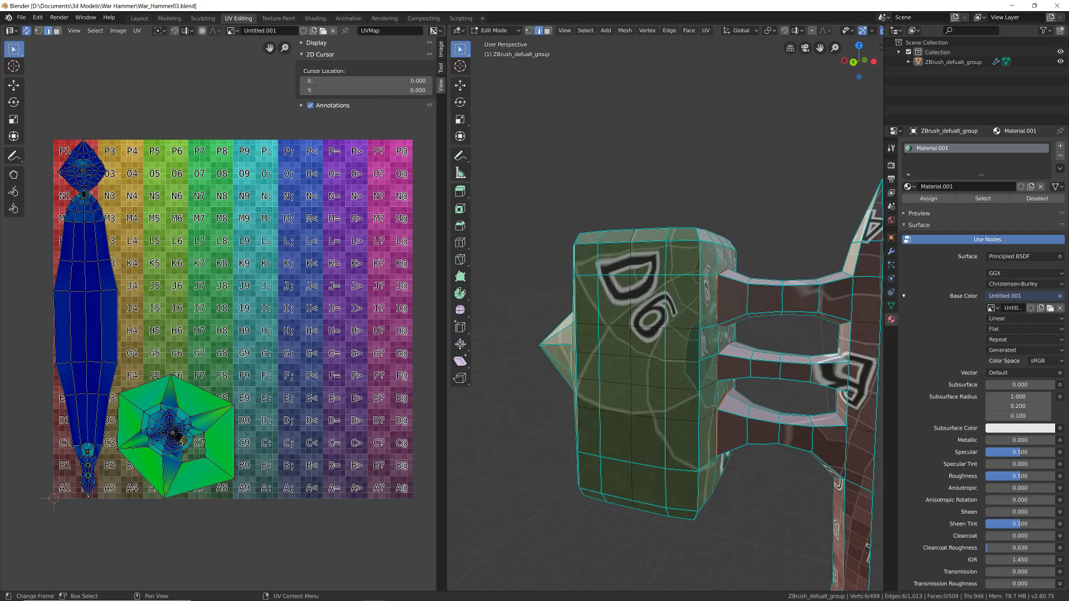
shift+middle_drag(696, 334, 666, 393)
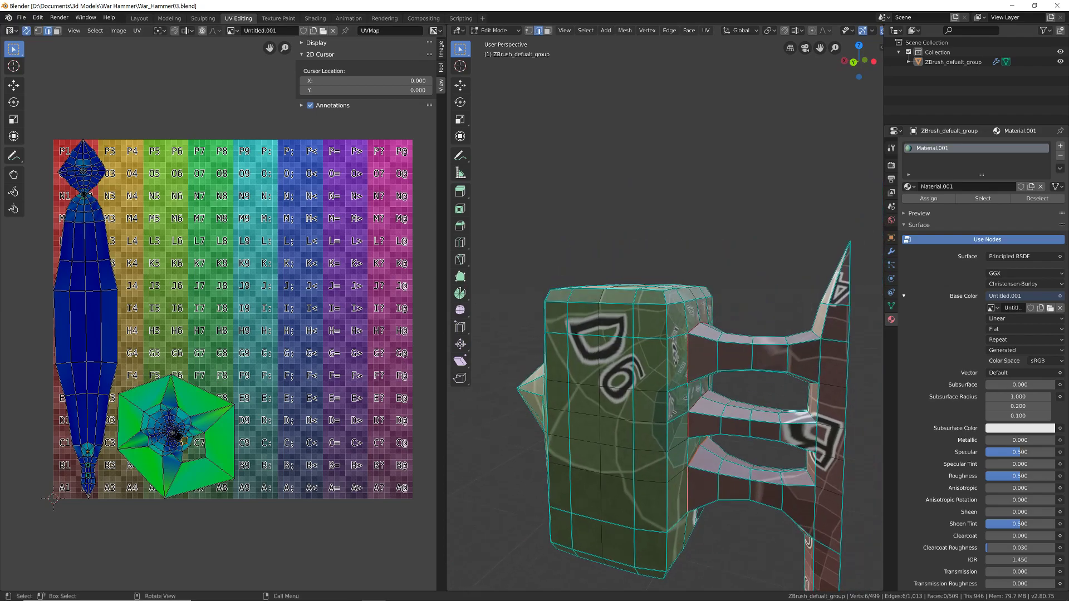
scroll(666, 393, up, 1)
scroll(668, 334, down, 5)
middle_drag(735, 457, 737, 490)
scroll(746, 506, up, 1)
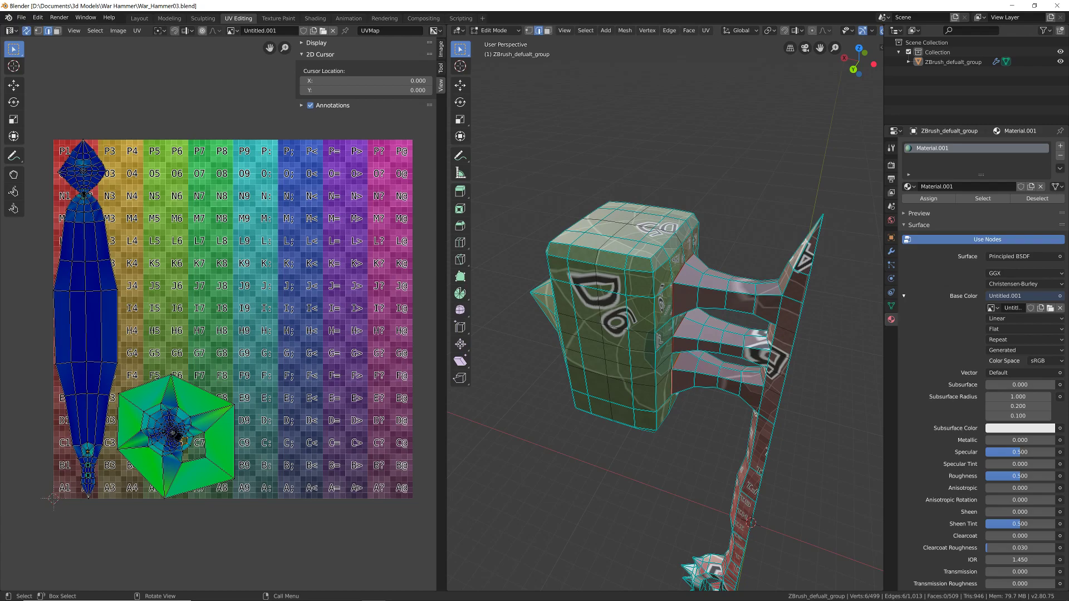
click(560, 245)
ctrl+click(639, 256)
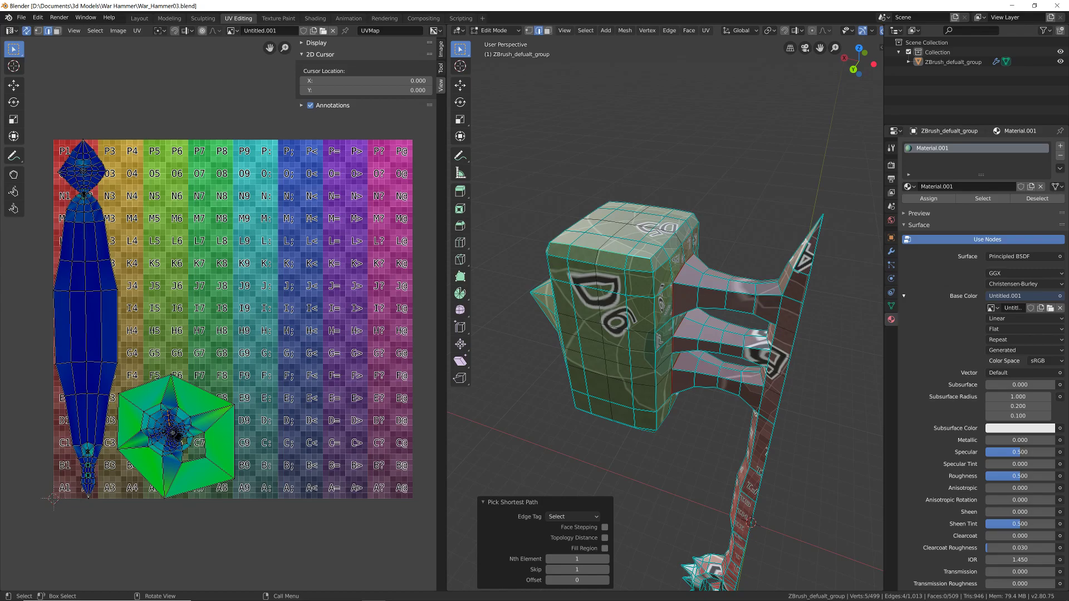
middle_drag(751, 523, 679, 472)
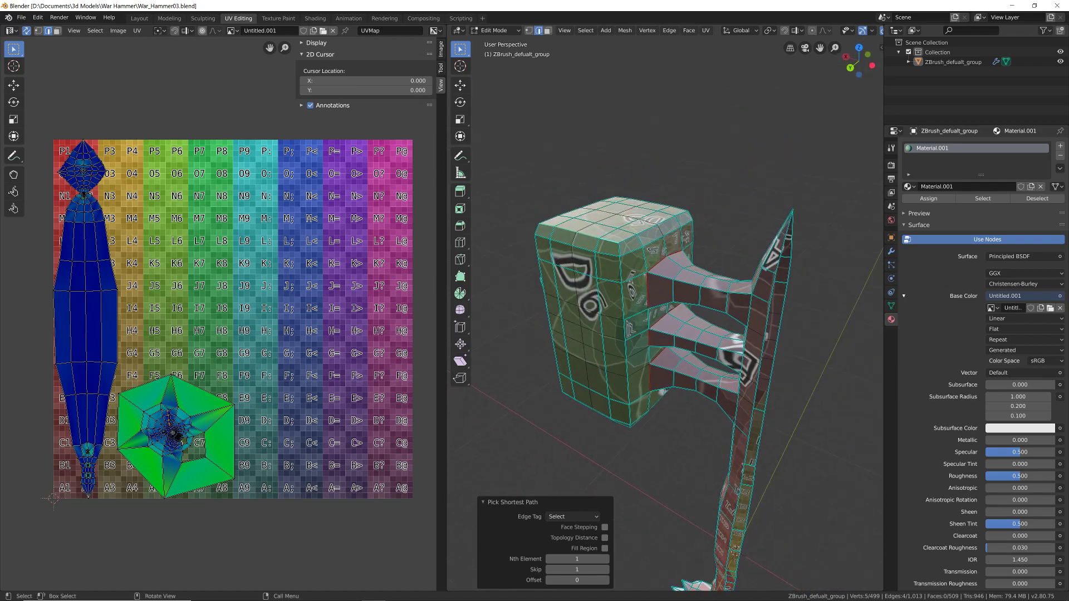
key(ctrl+z)
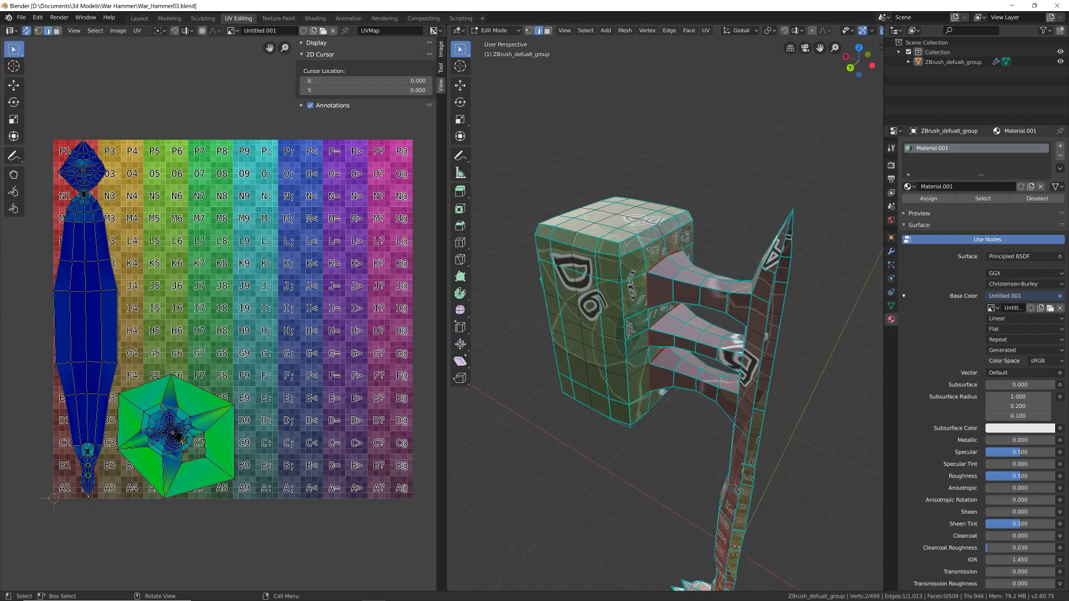
Mark a seam down the hammer head's arm-side vertical corner and along the two bottom rim edges running from that corner
key(ctrl+KP_1)
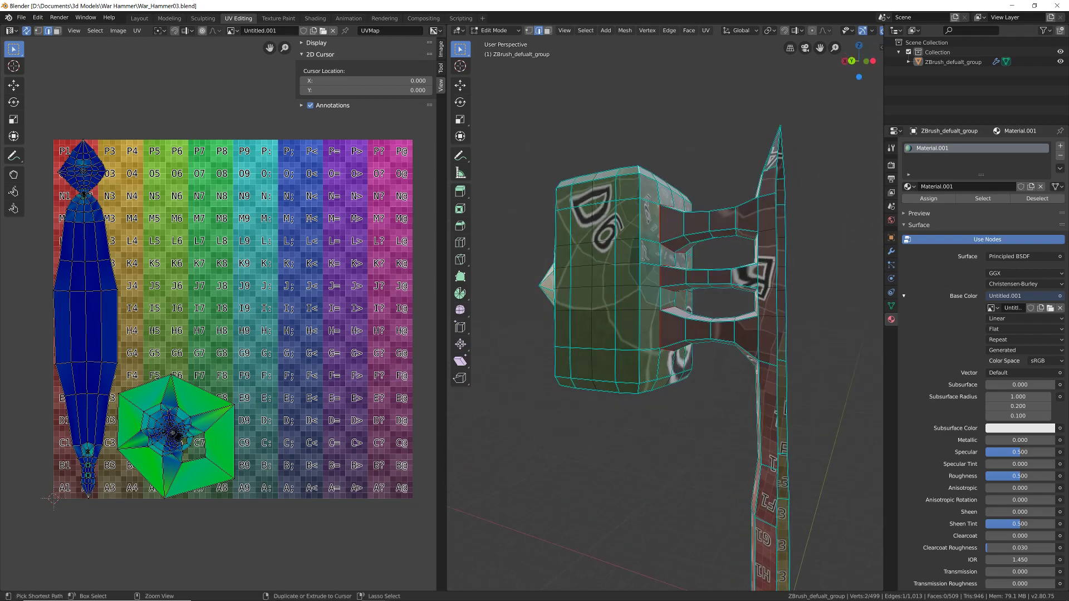
ctrl+click(639, 388)
middle_drag(638, 388, 615, 347)
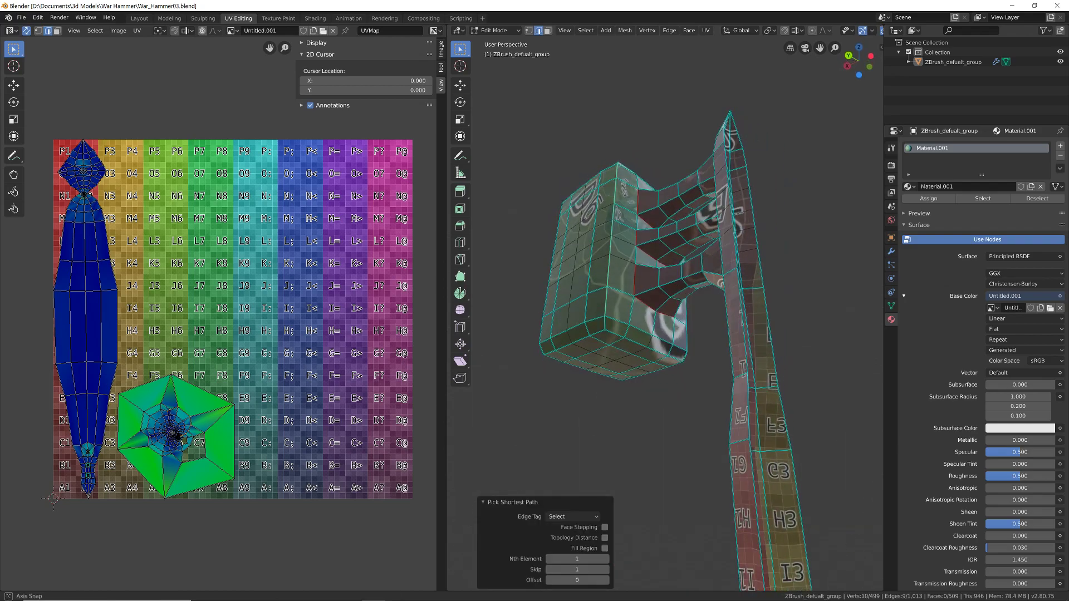
ctrl+click(680, 360)
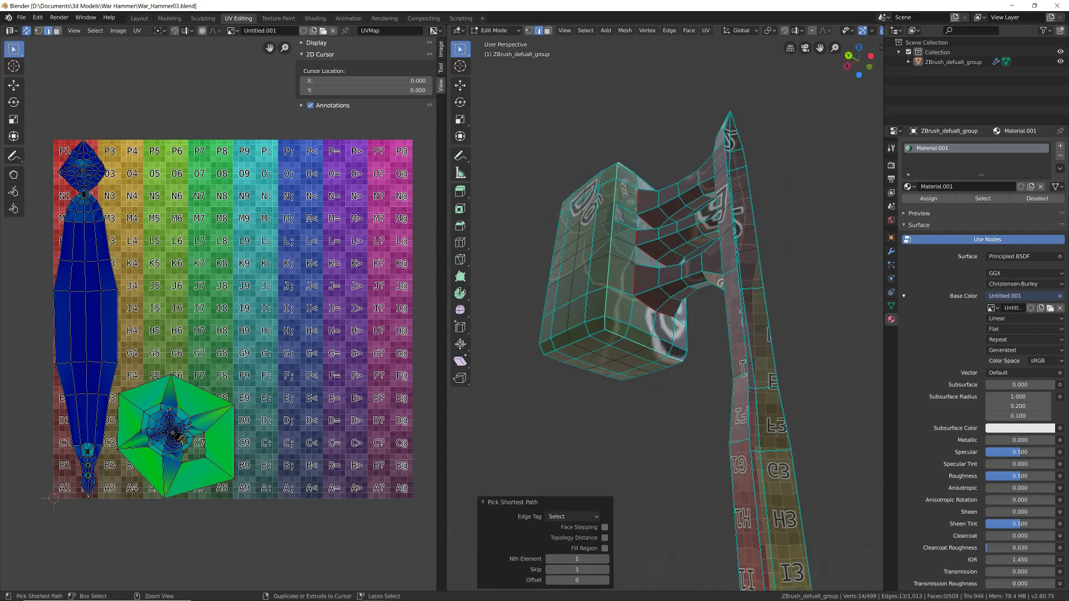
shift+click(597, 333)
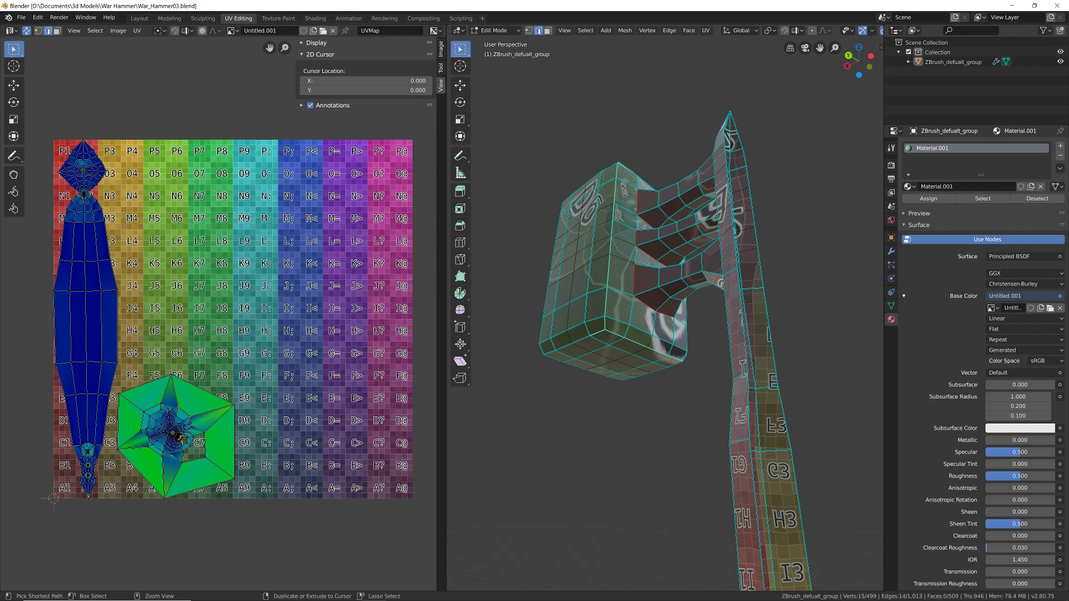
ctrl+click(546, 351)
key(ctrl+e)
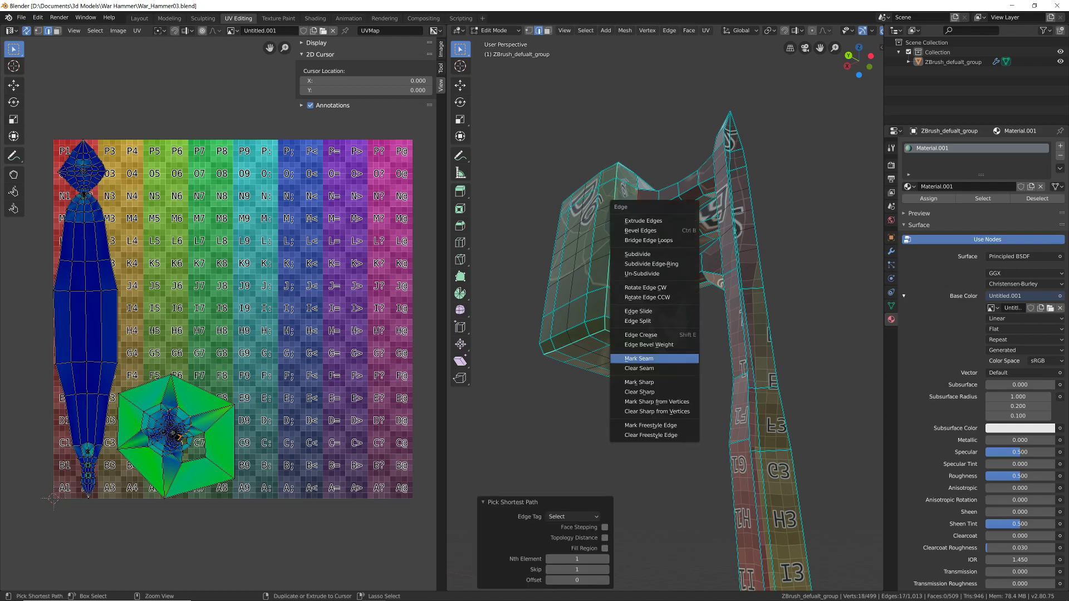
click(675, 354)
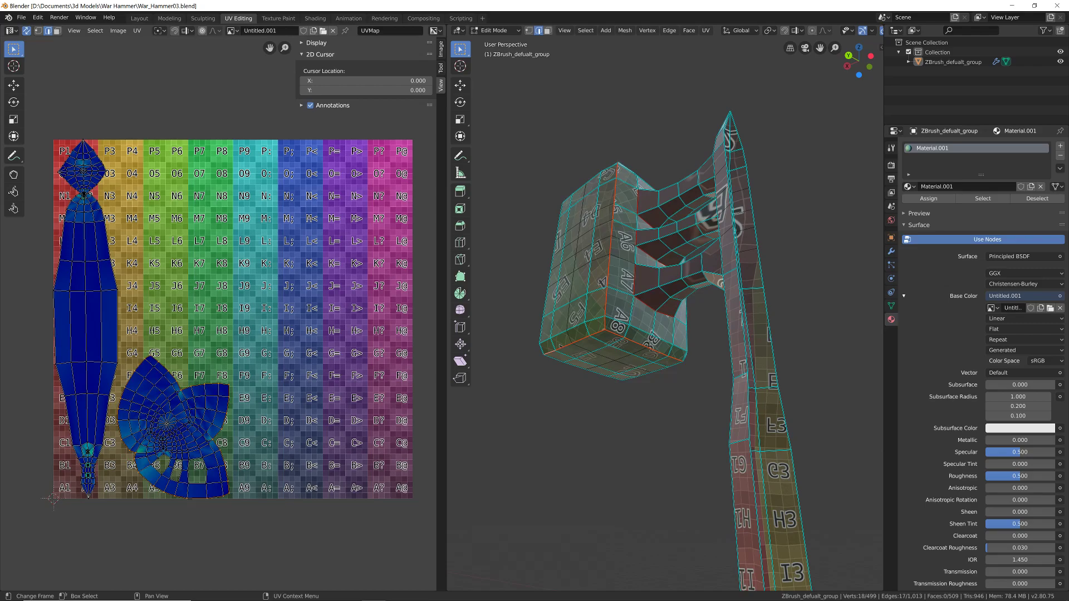
Mark the front edge of the hammer head's top face as a seam
middle_drag(607, 268, 752, 510)
click(567, 254)
ctrl+click(652, 263)
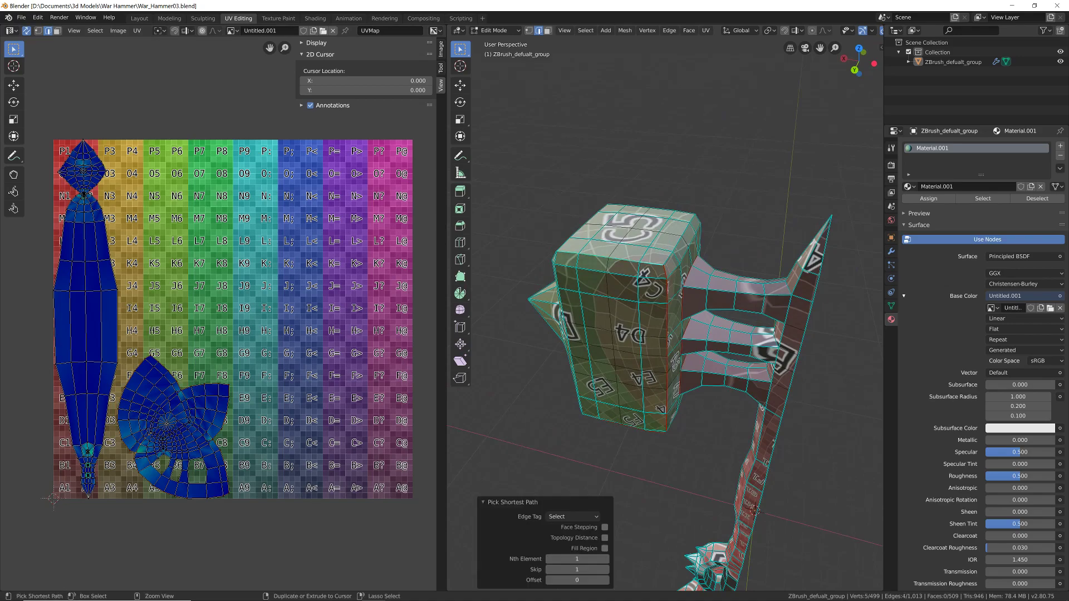
key(ctrl+e)
click(699, 216)
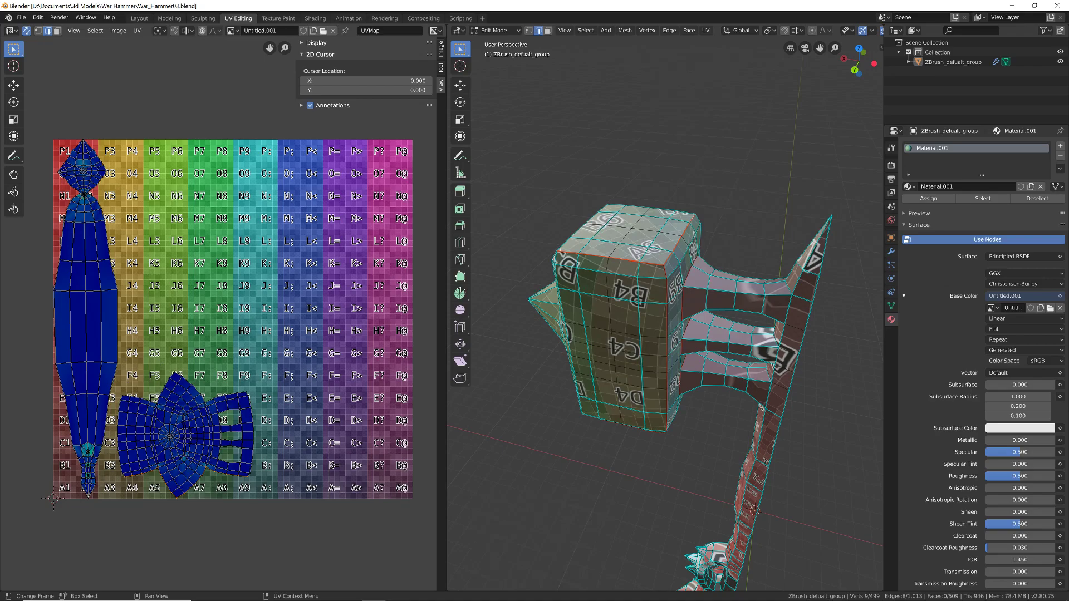
Select the four edge segments along the rear of the hammer head's top face and mark them as a seam
scroll(95, 551, up, 3)
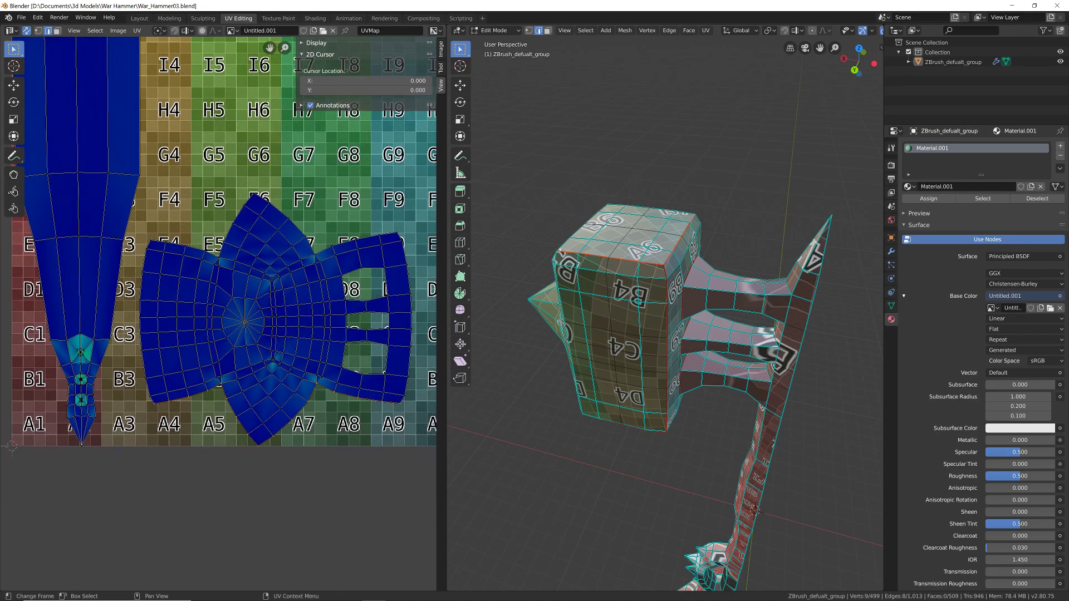
click(617, 205)
shift+click(639, 207)
shift+click(660, 210)
shift+click(683, 213)
key(ctrl+e)
click(309, 381)
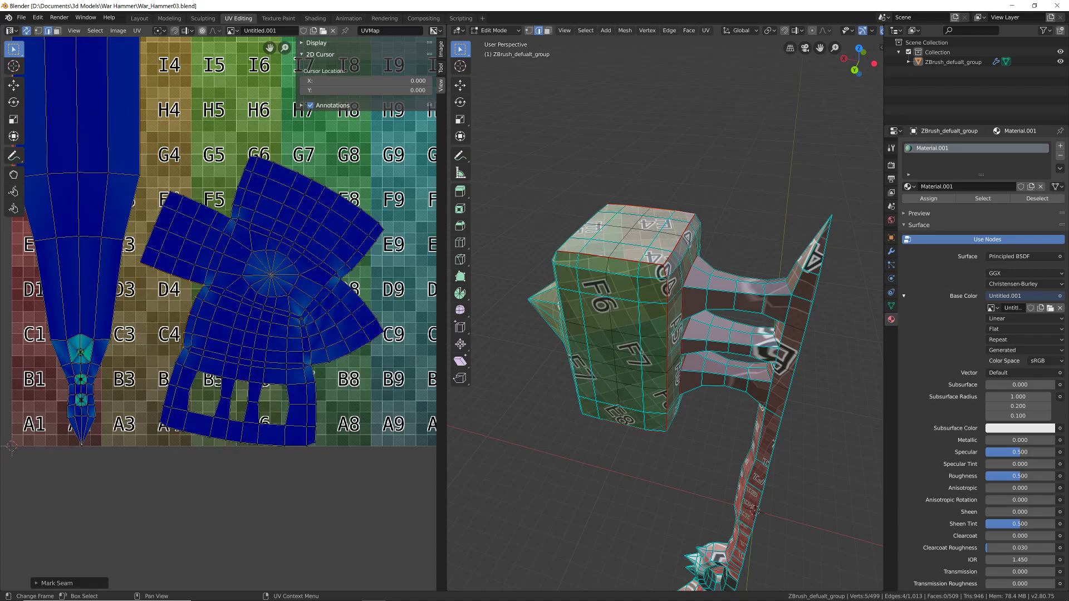
Mark the edges joining the remaining fan-shaped flap to the slotted panel as a seam in the hammer head's UV layout
scroll(311, 341, up, 2)
click(299, 310)
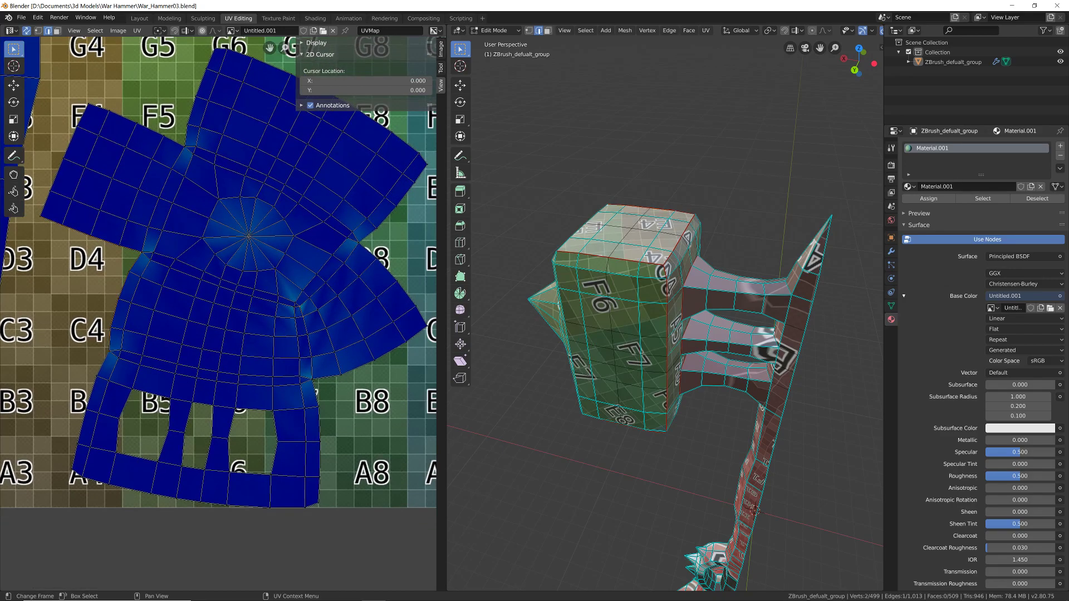
shift+click(304, 369)
key(ctrl+e)
click(306, 325)
middle_drag(306, 325, 327, 355)
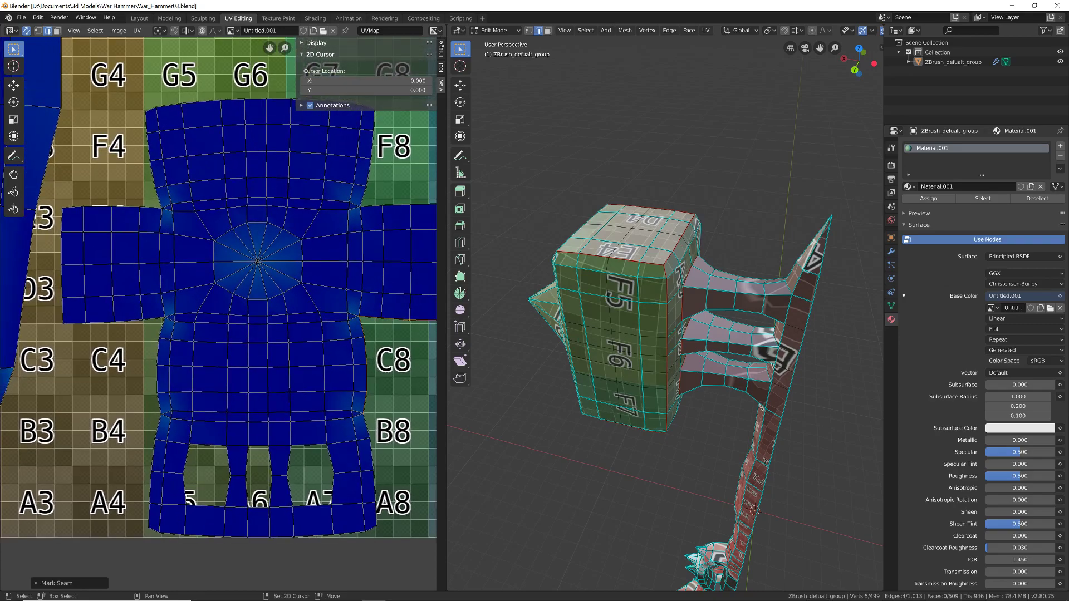
Mark the short corner edges around the spike face and beside the slotted panel as seams in the UV layout
click(357, 413)
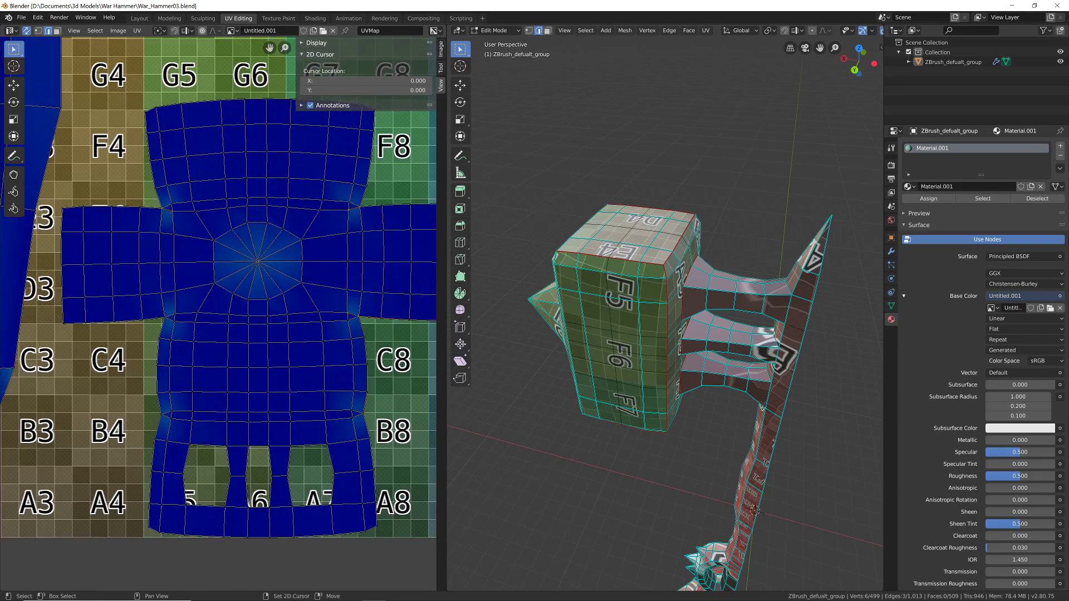
key(ctrl+e)
click(167, 318)
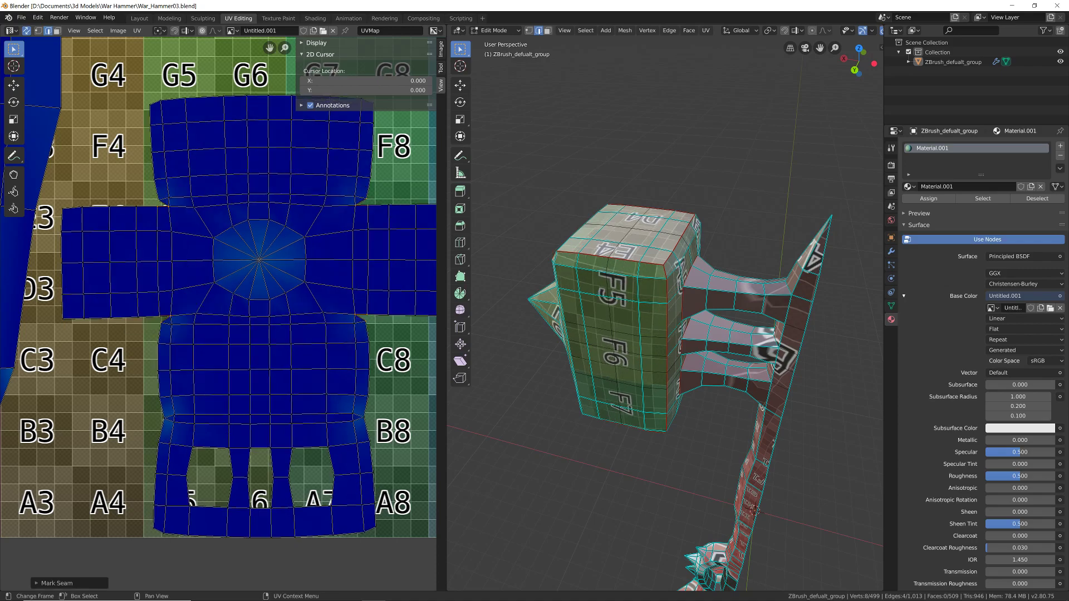
click(756, 511)
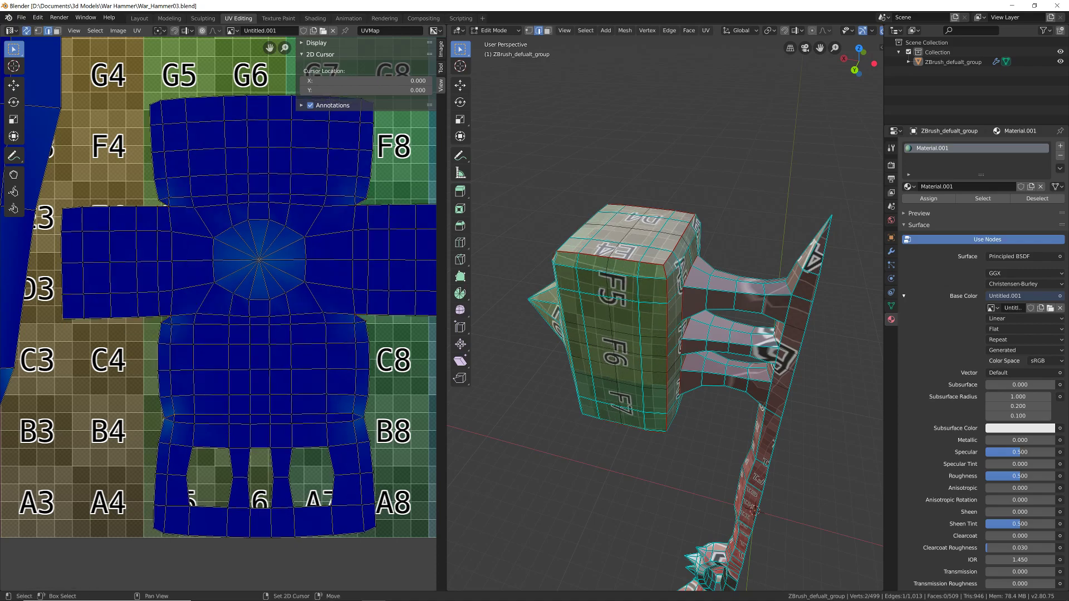
key(ctrl+e)
click(358, 413)
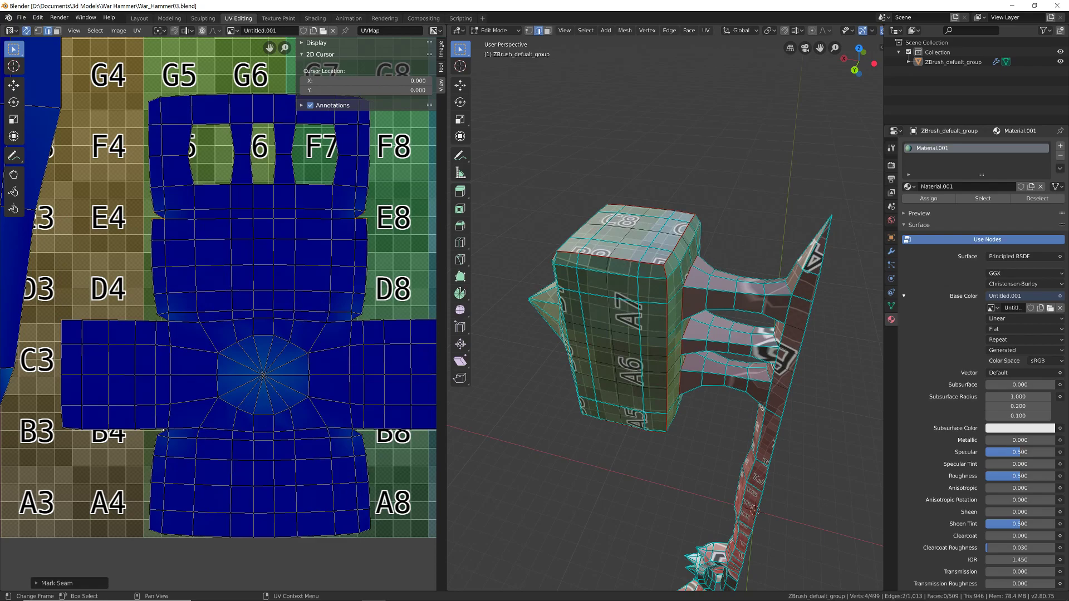
click(756, 511)
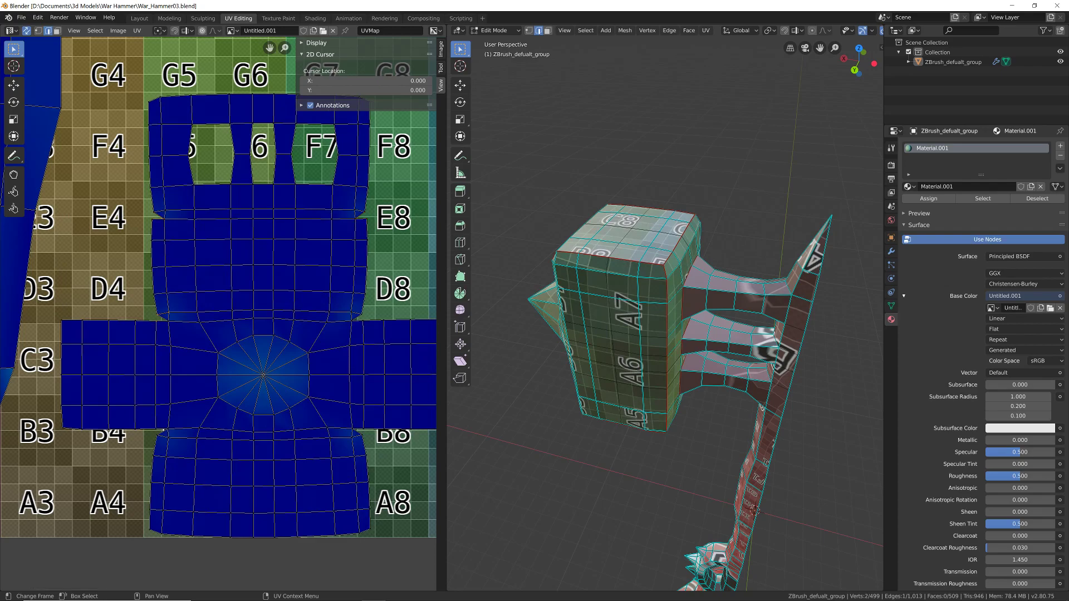
Examine how the grid texture lies on the hammer head's top, front and spike faces and along the handle
middle_drag(755, 511, 755, 462)
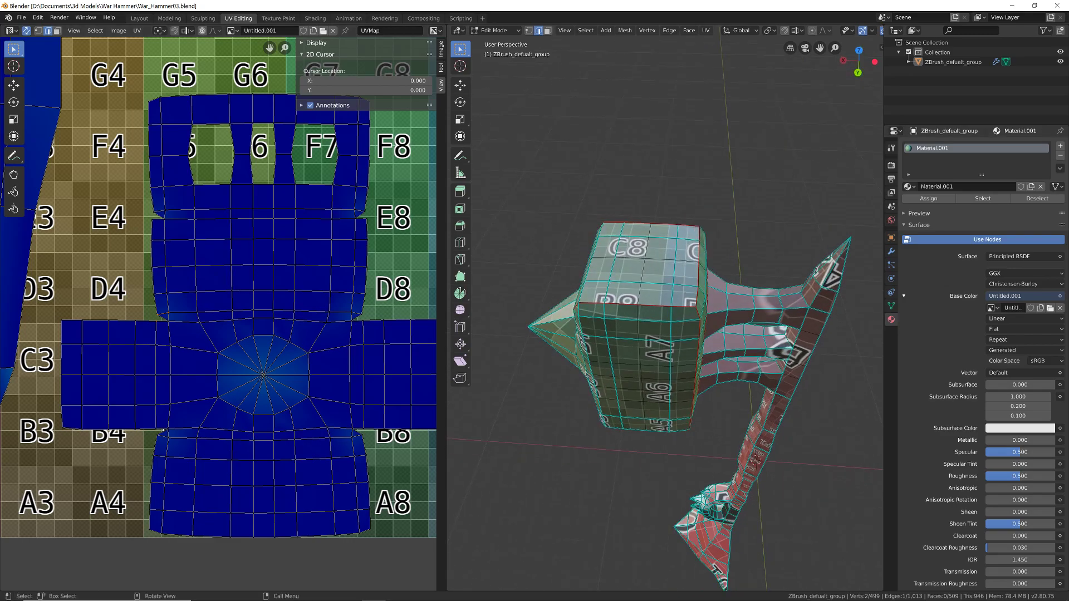
middle_drag(755, 461, 785, 552)
scroll(665, 312, up, 3)
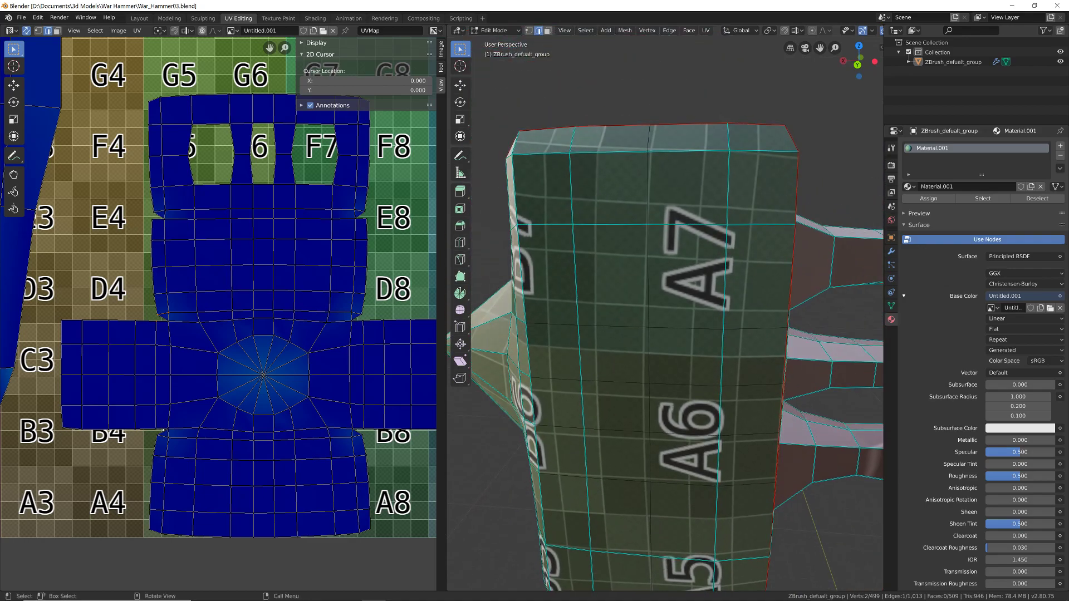
middle_drag(665, 312, 666, 376)
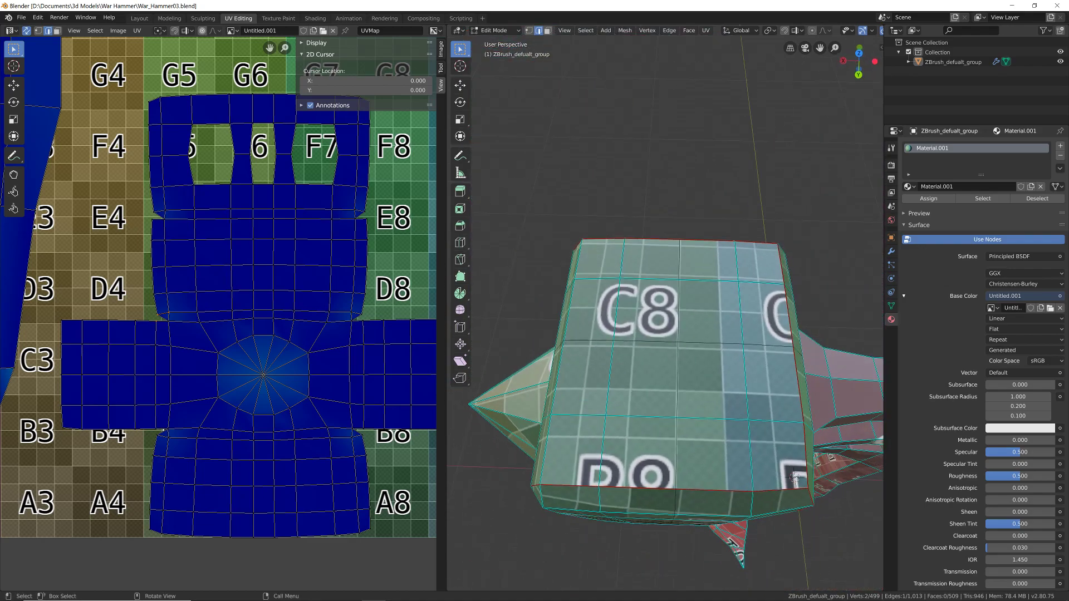
scroll(667, 376, up, 2)
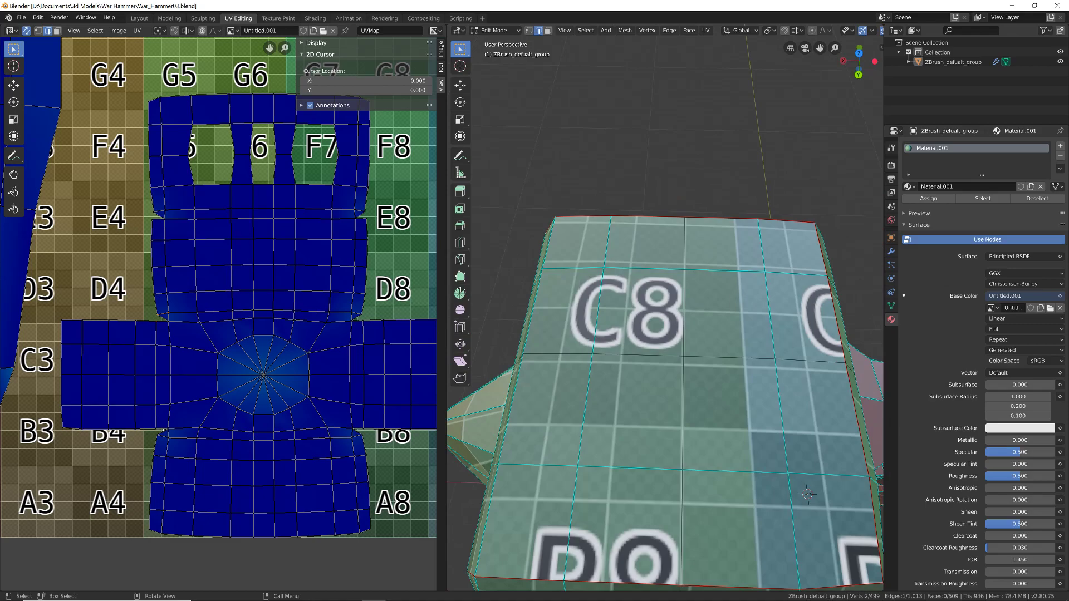
middle_drag(666, 376, 635, 295)
scroll(643, 370, down, 4)
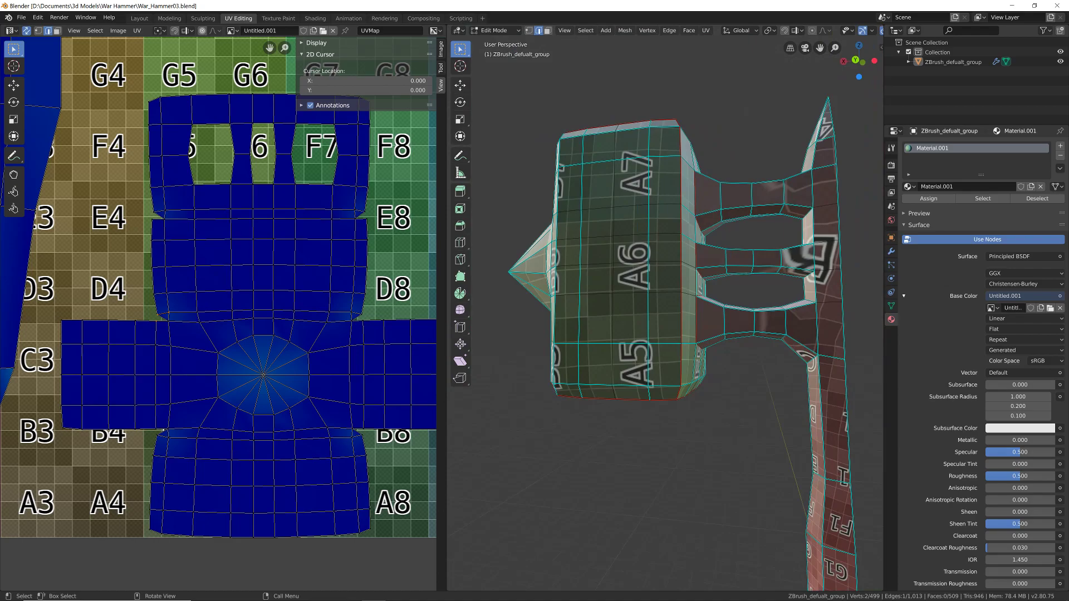
shift+middle_drag(657, 356, 615, 214)
shift+middle_drag(645, 423, 579, 92)
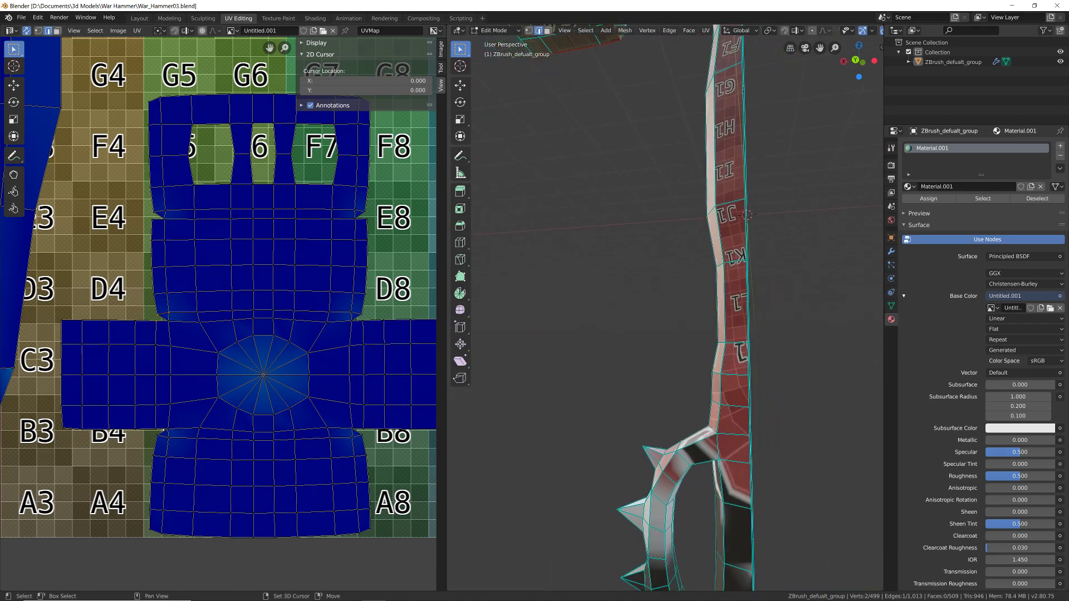
shift+middle_drag(646, 434, 695, 534)
shift+middle_drag(640, 223, 703, 457)
shift+middle_drag(645, 278, 668, 395)
middle_drag(645, 322, 779, 339)
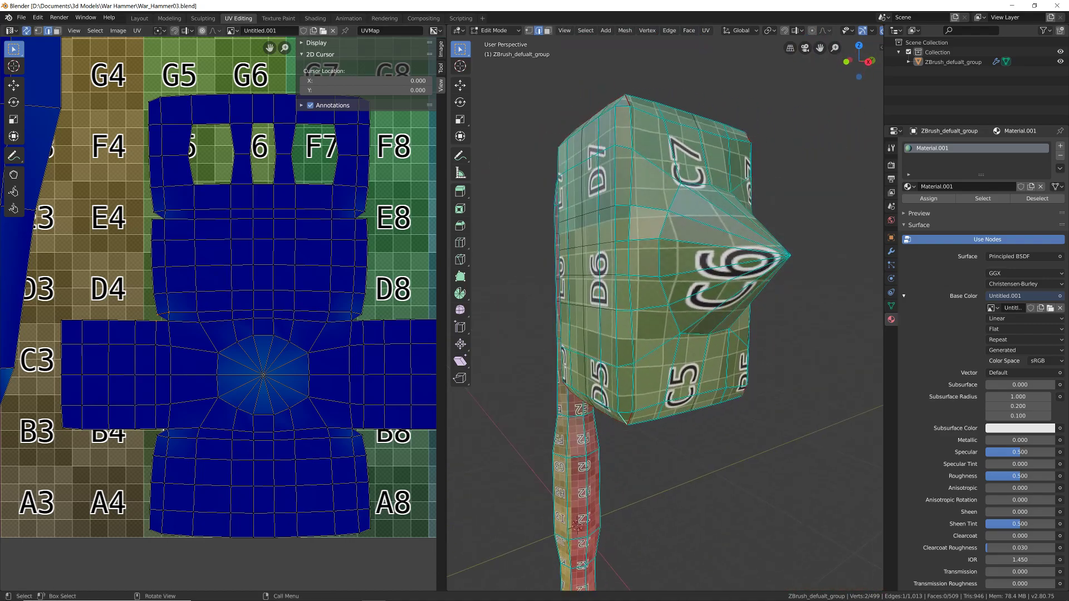
middle_drag(701, 334, 652, 334)
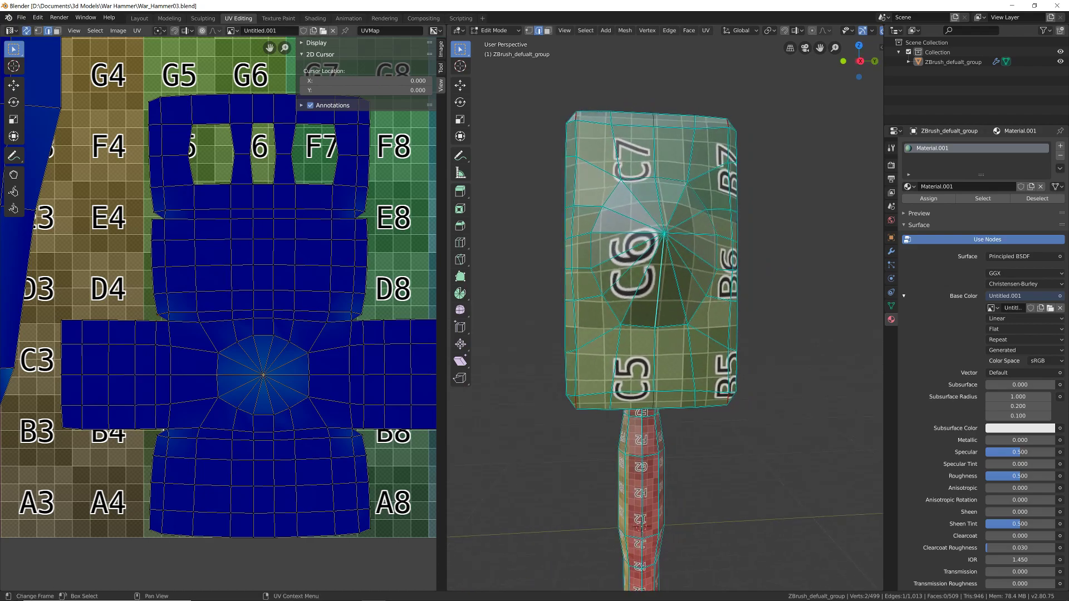
Select the edge loop around the base of the hammer head's spike and mark it as a seam
alt+click(263, 336)
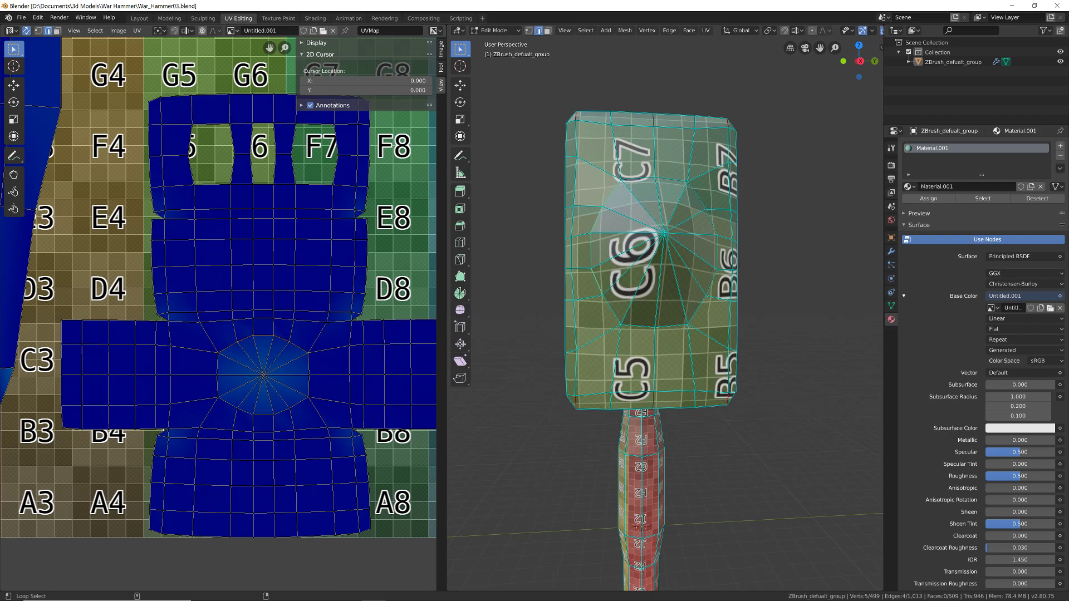
alt+click(655, 179)
alt+shift+click(703, 301)
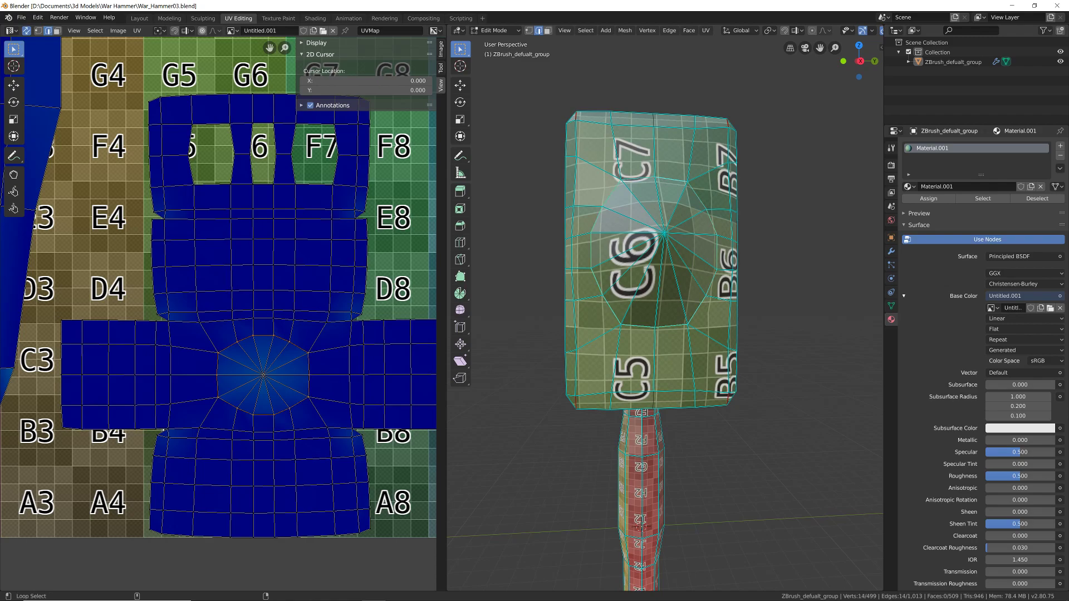
key(ctrl+e)
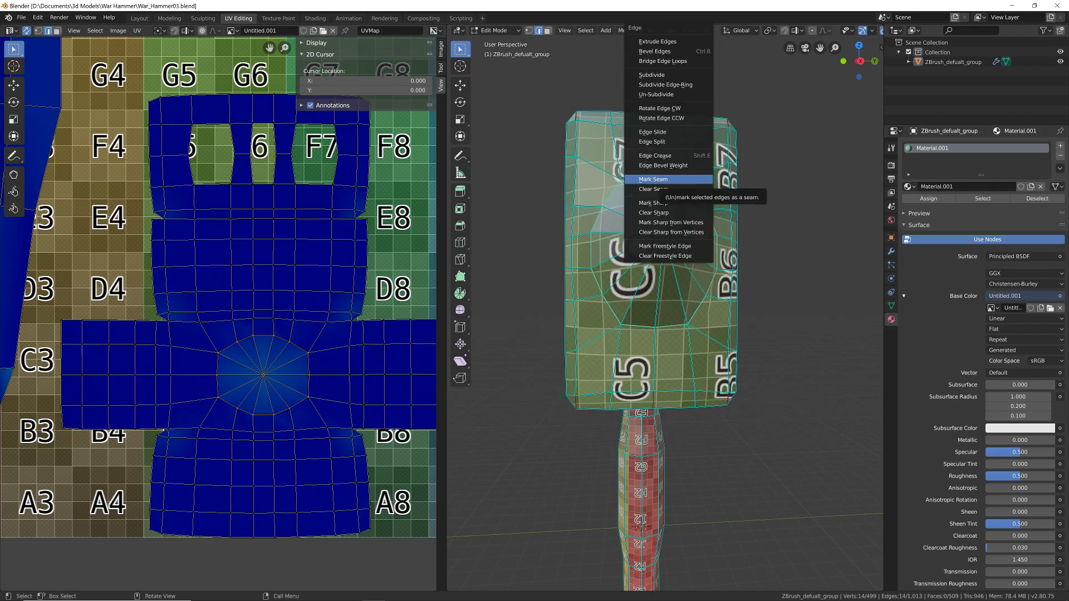
click(652, 179)
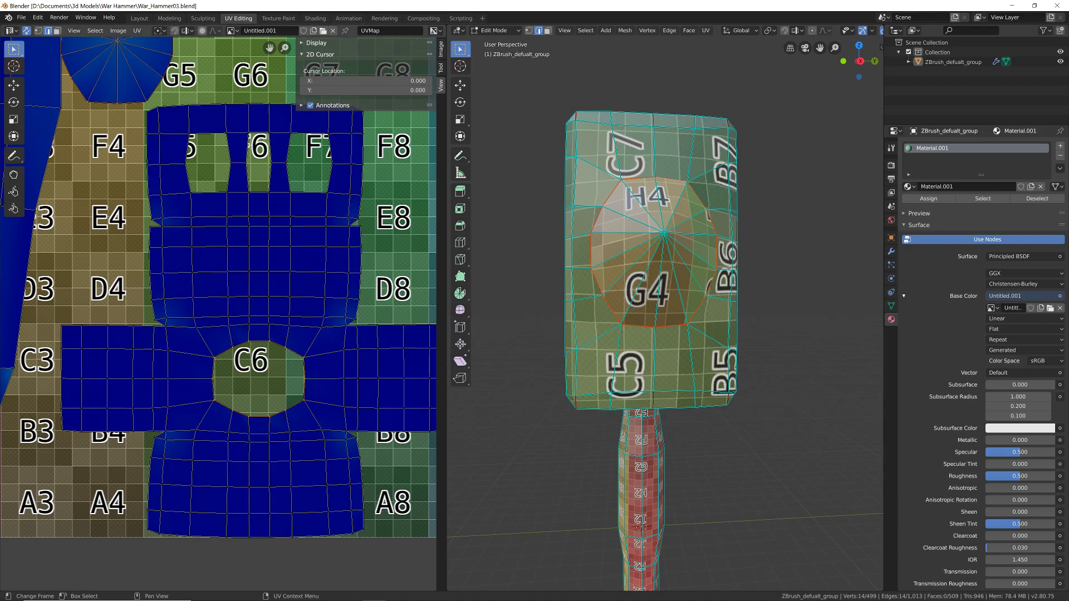
Mark one spoke edge of the round spike island as a seam in the UV layout so the island opens into a fan
middle_drag(234, 278, 307, 435)
click(190, 227)
key(ctrl+e)
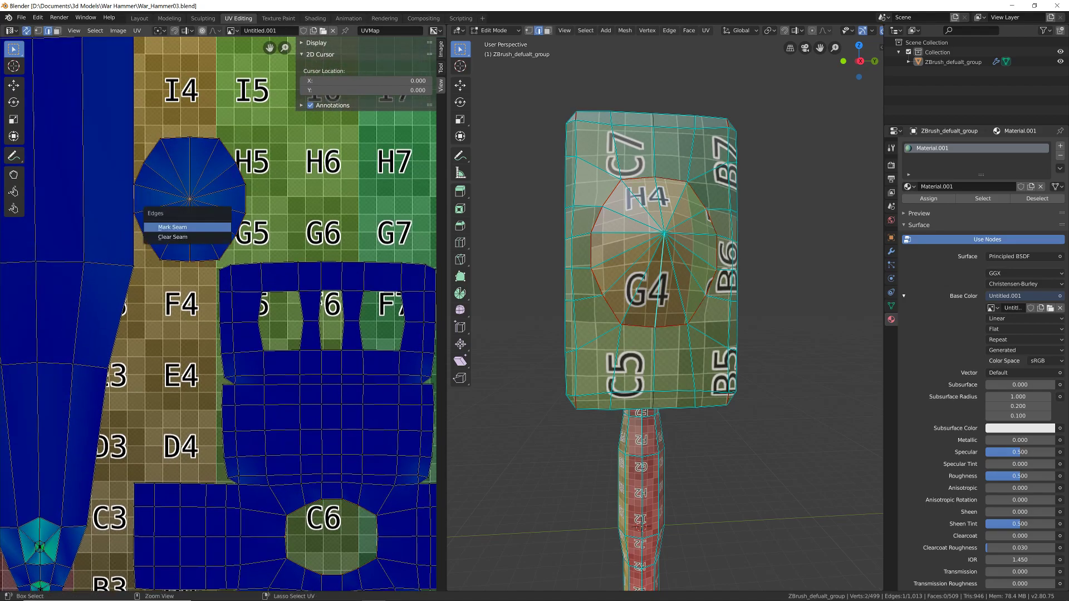
click(190, 227)
Examine how the grid texture lies on the hammer head's spike and the surrounding side faces
middle_drag(668, 256, 606, 406)
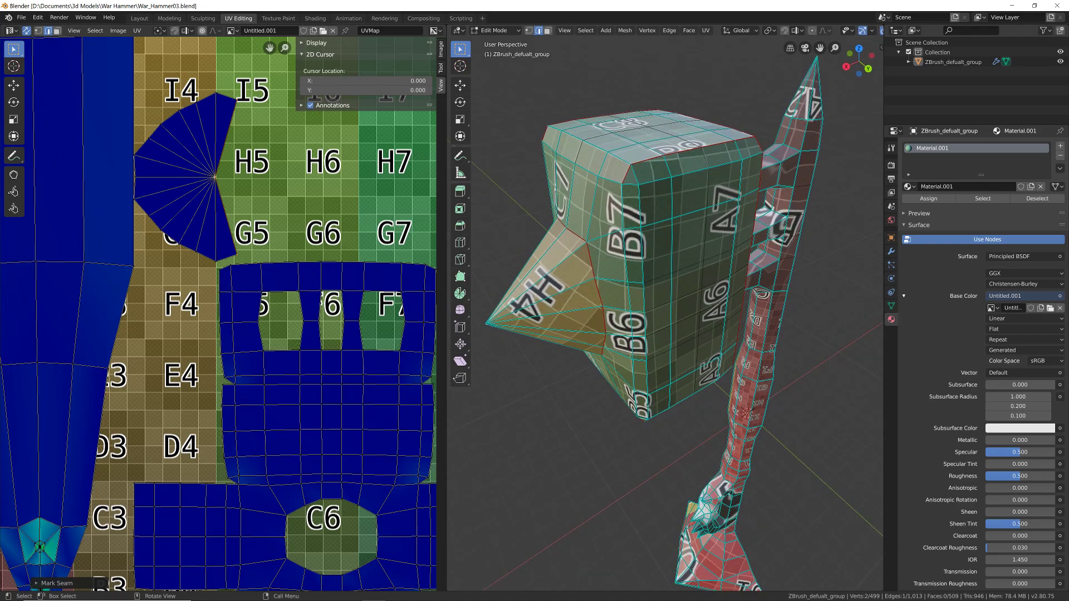
scroll(665, 313, up, 2)
shift+middle_drag(607, 312, 695, 359)
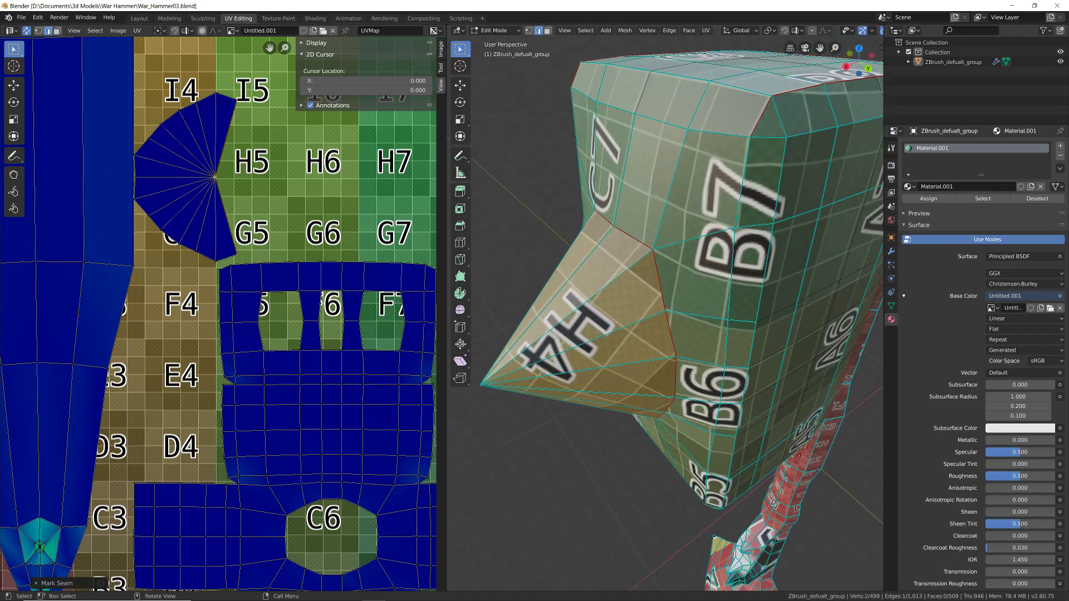
scroll(665, 313, up, 1)
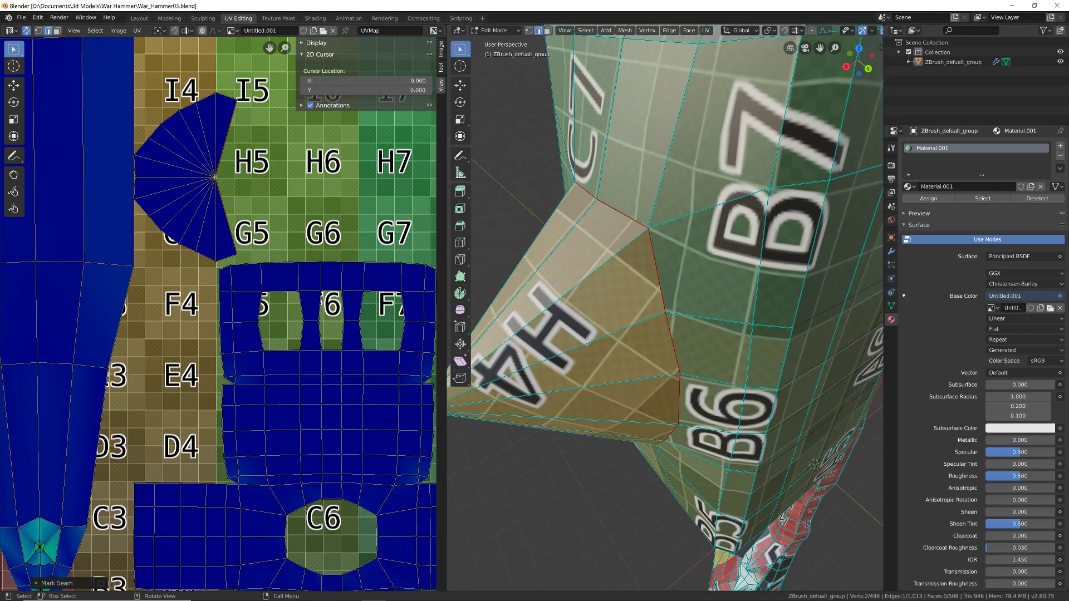
middle_drag(665, 313, 601, 262)
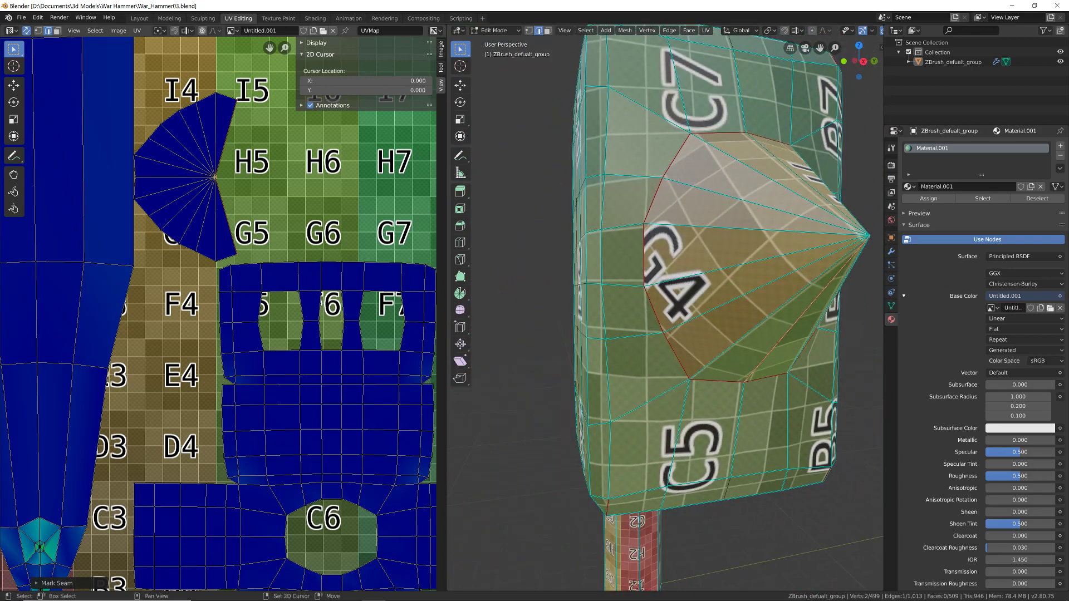
scroll(296, 454, down, 3)
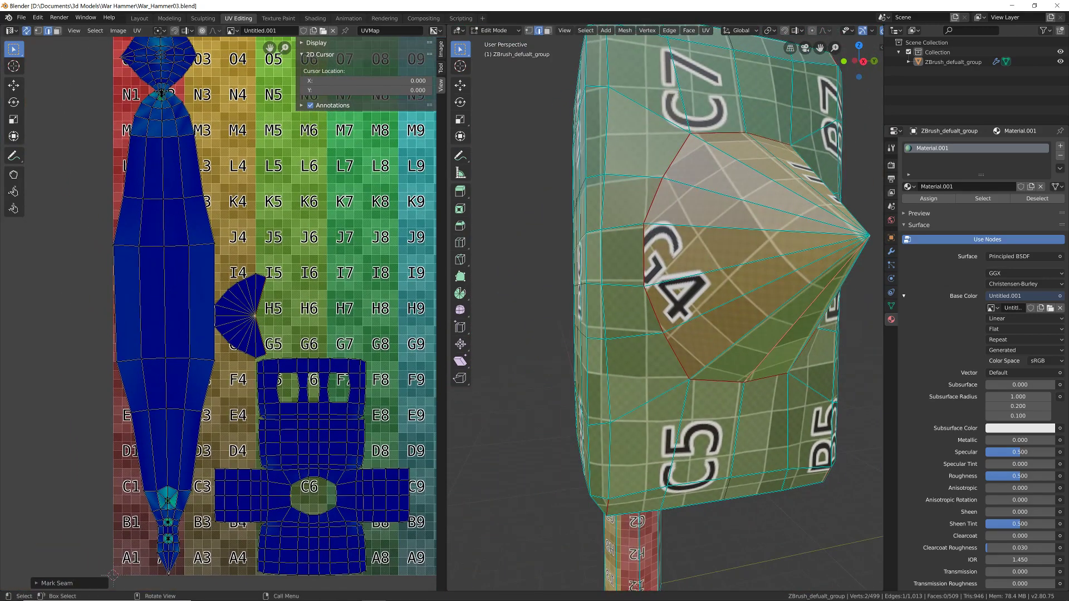
shift+middle_drag(691, 367, 791, 250)
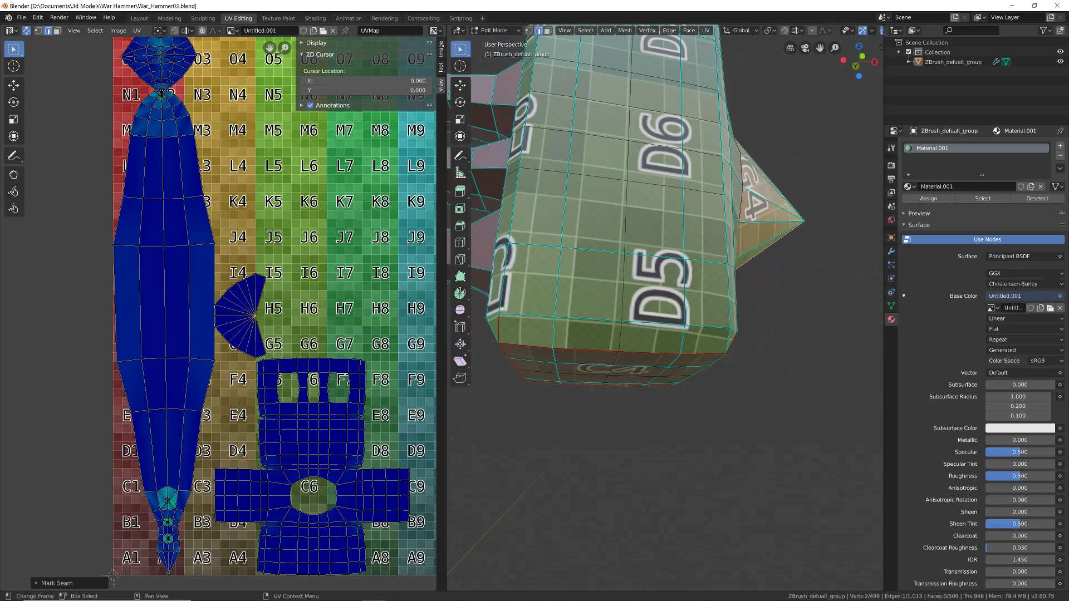
middle_drag(667, 278, 787, 315)
Select the edges around the joint between the uppermost connecting arm and the handle, and mark them as a seam
scroll(668, 312, down, 4)
mouse_move(788, 315)
middle_down()
mouse_move(795, 317)
mouse_move(762, 312)
mouse_move(807, 314)
middle_up()
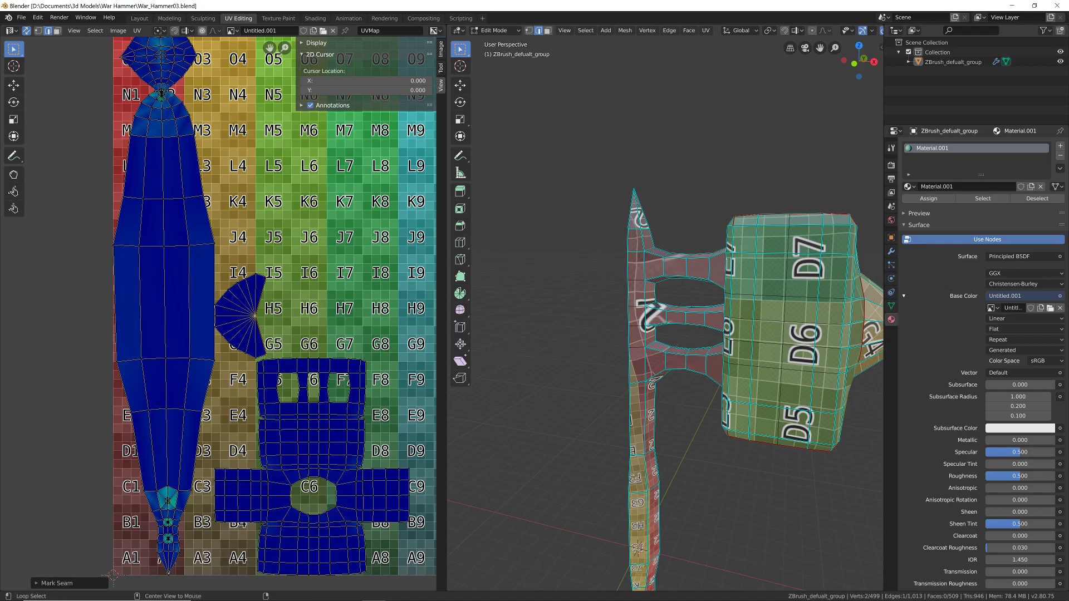
alt+click(644, 266)
shift+click(644, 293)
middle_drag(649, 295, 493, 296)
ctrl+click(710, 269)
middle_drag(711, 270, 751, 317)
key(ctrl+e)
click(751, 312)
Select the edges around the joint between the middle connecting arm and the handle, and mark them as a seam
click(715, 317)
middle_drag(715, 318, 885, 276)
ctrl+click(648, 308)
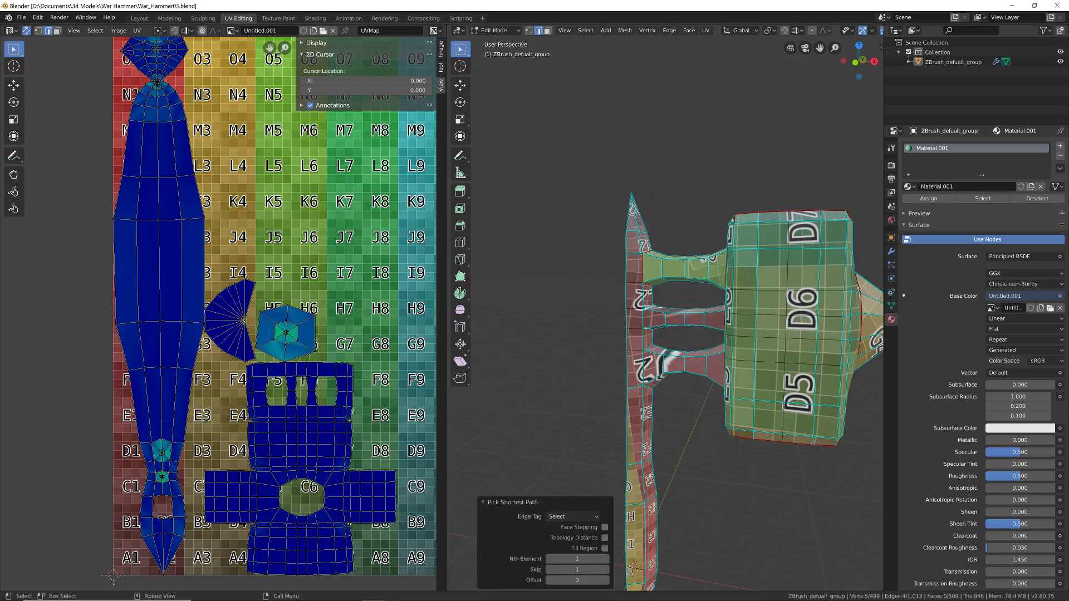
ctrl+click(648, 317)
key(ctrl+e)
click(670, 305)
Select the edges around the joint between the lowest connecting arm and the handle, and mark them as a seam
mouse_move(671, 305)
middle_down()
mouse_move(673, 315)
mouse_move(668, 290)
middle_up()
middle_drag(662, 362, 479, 364)
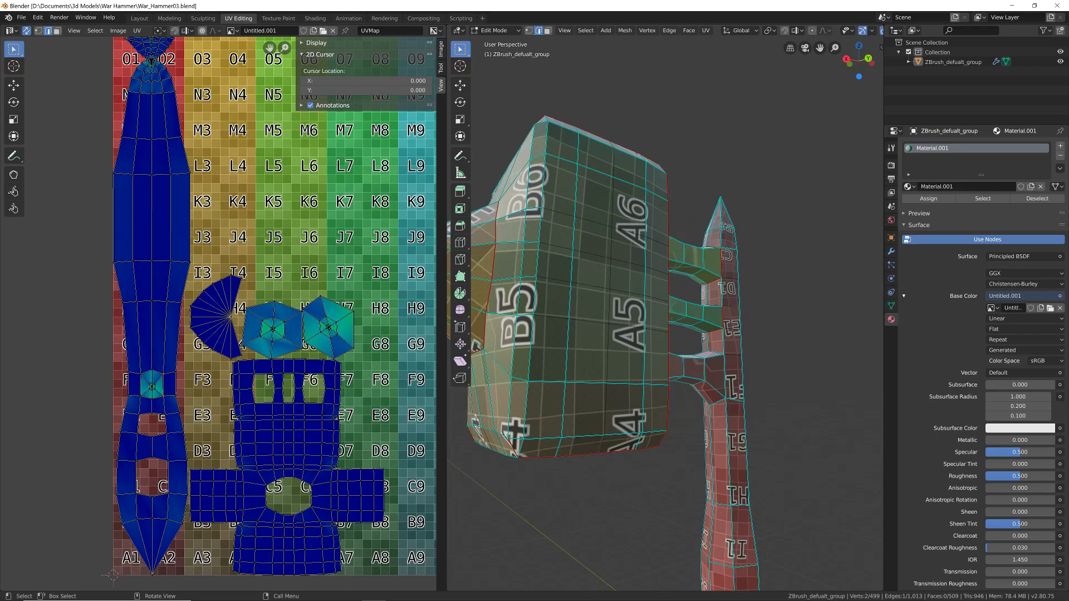
ctrl+click(724, 378)
middle_drag(663, 392, 835, 379)
ctrl+click(642, 379)
key(ctrl+e)
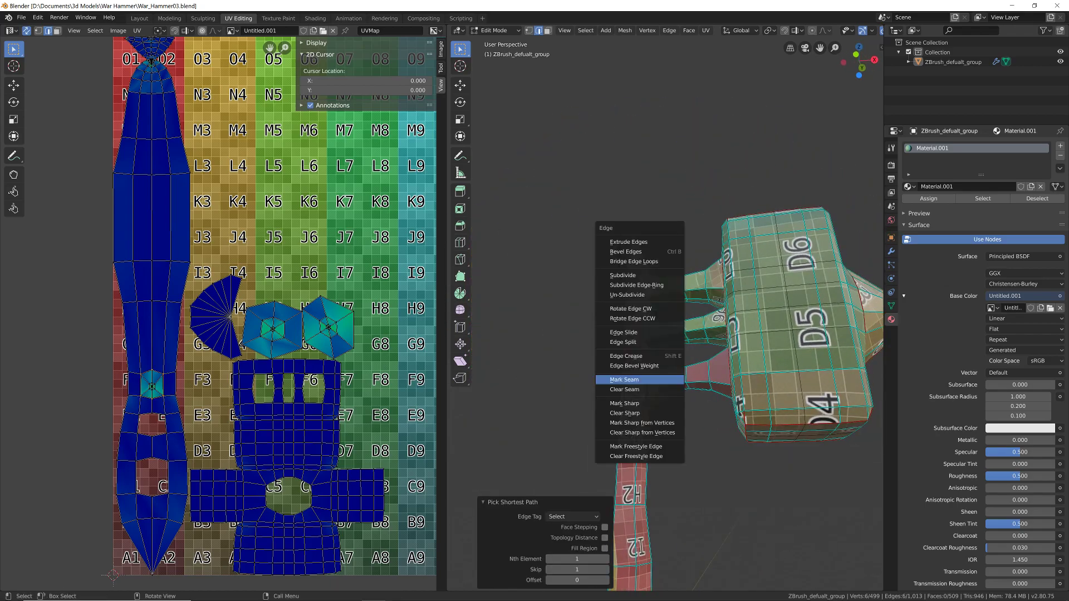
click(646, 379)
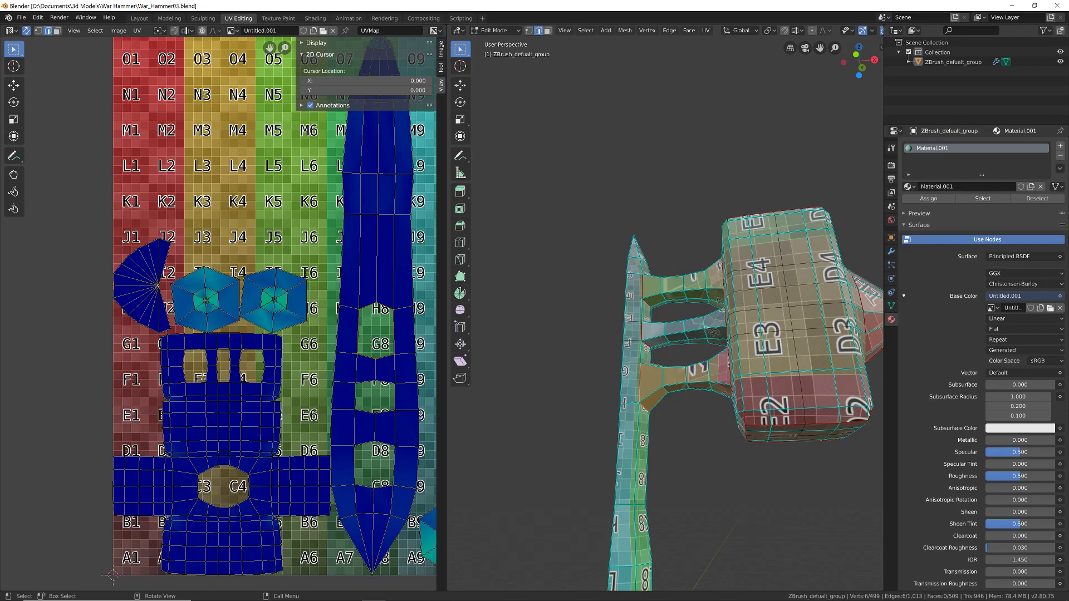
Mark the lengthwise edge path along the underside of the uppermost connecting arm as a seam
scroll(279, 329, down, 4)
scroll(279, 329, up, 3)
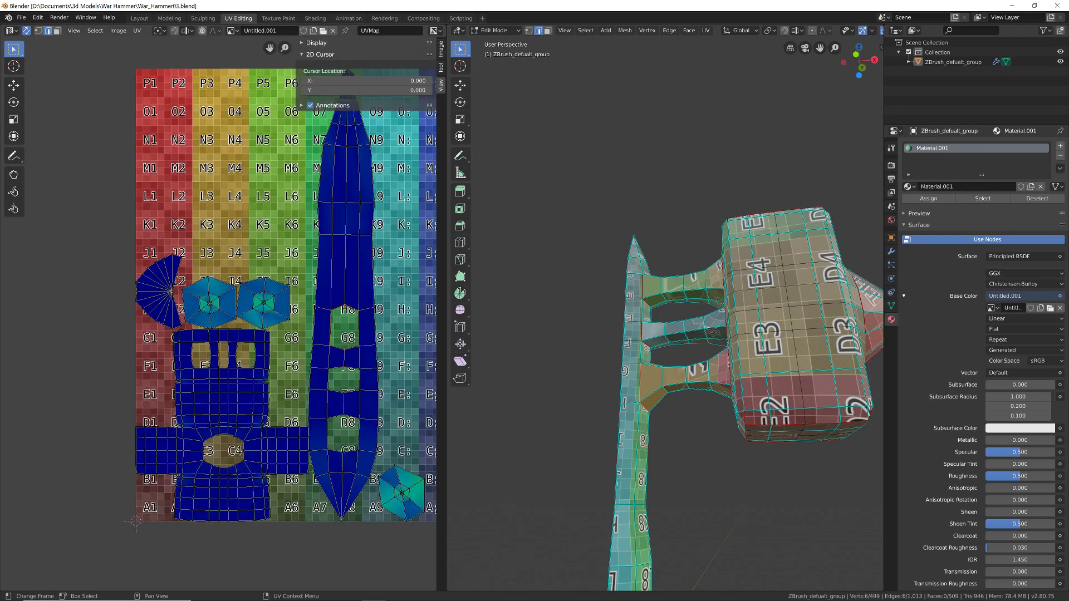
middle_drag(668, 312, 581, 273)
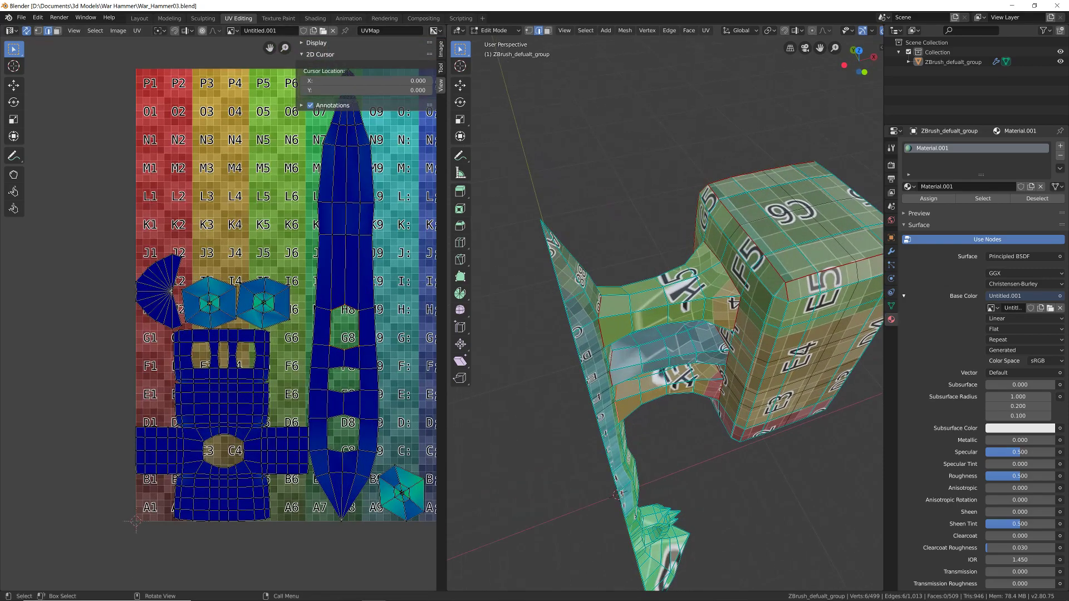
middle_drag(668, 367, 658, 232)
middle_drag(668, 333, 666, 359)
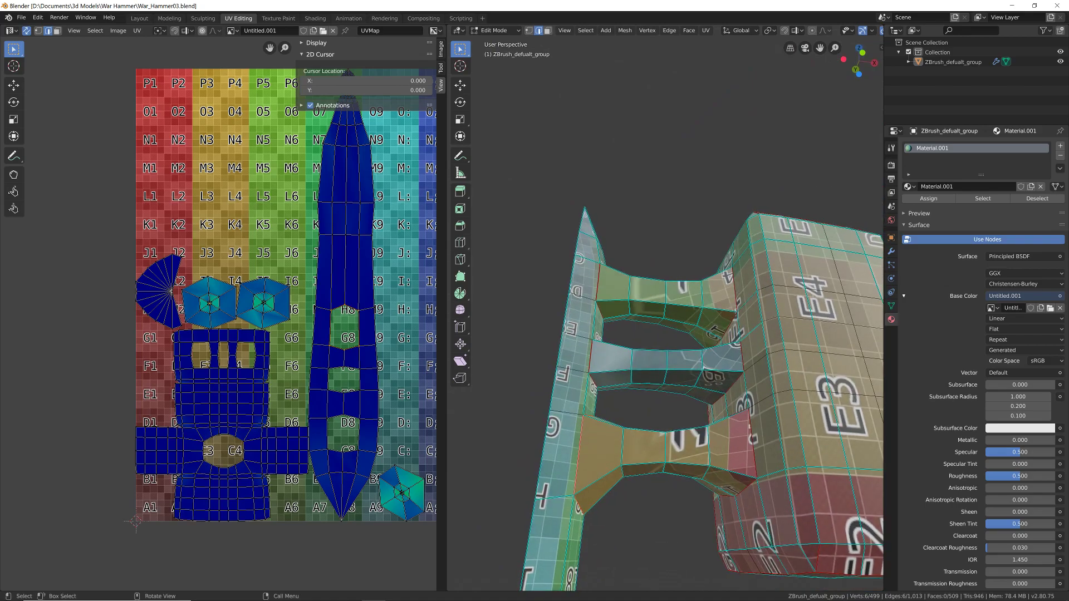
ctrl+click(709, 332)
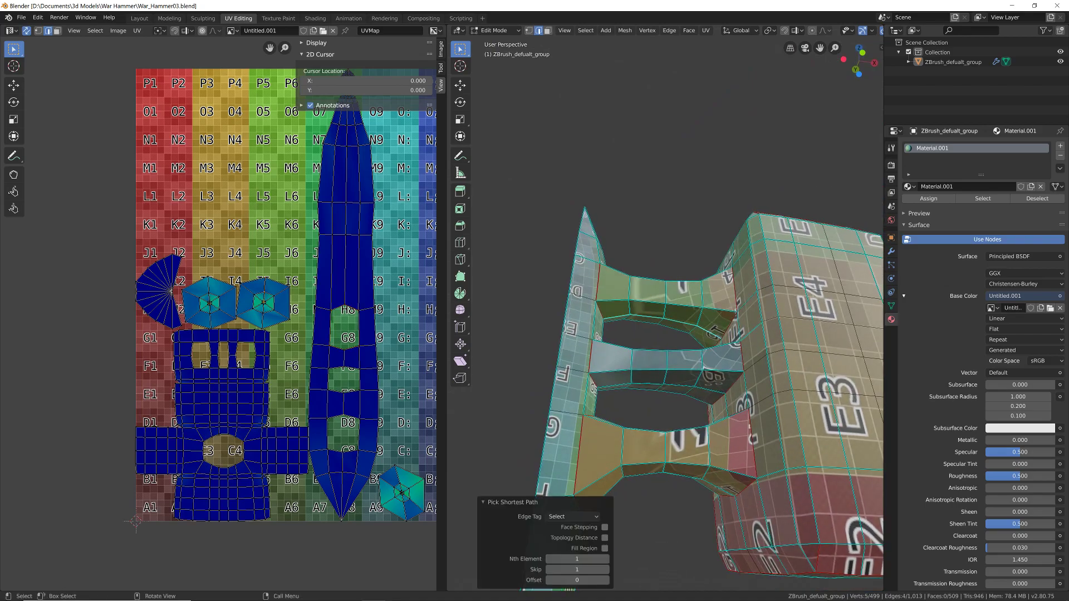
key(ctrl+e)
click(705, 313)
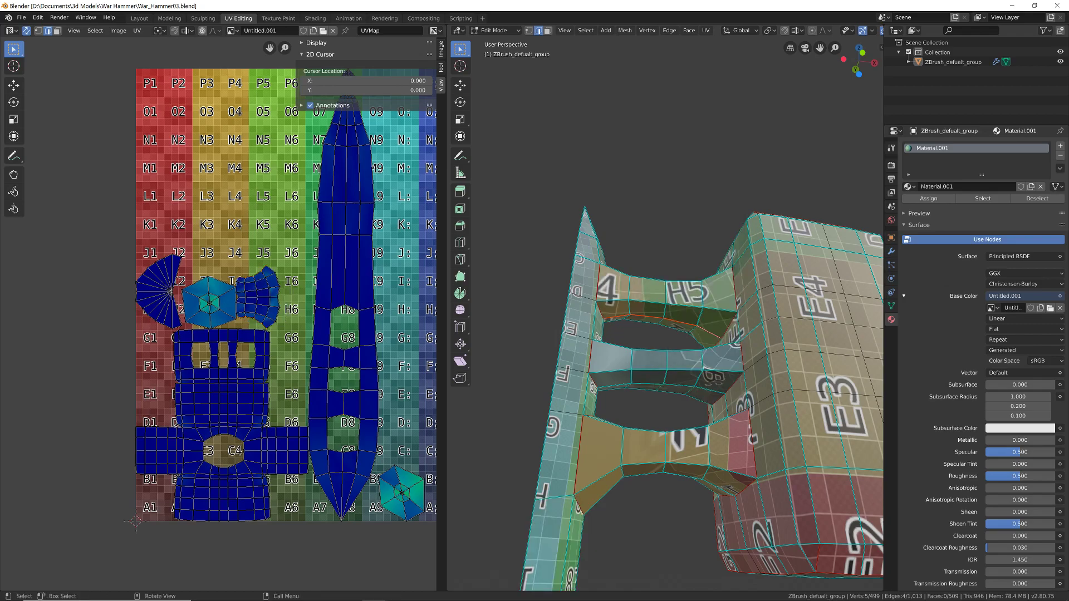
Mark the lengthwise edge path along the underside of the middle connecting arm as a seam
shift+middle_drag(700, 384, 705, 289)
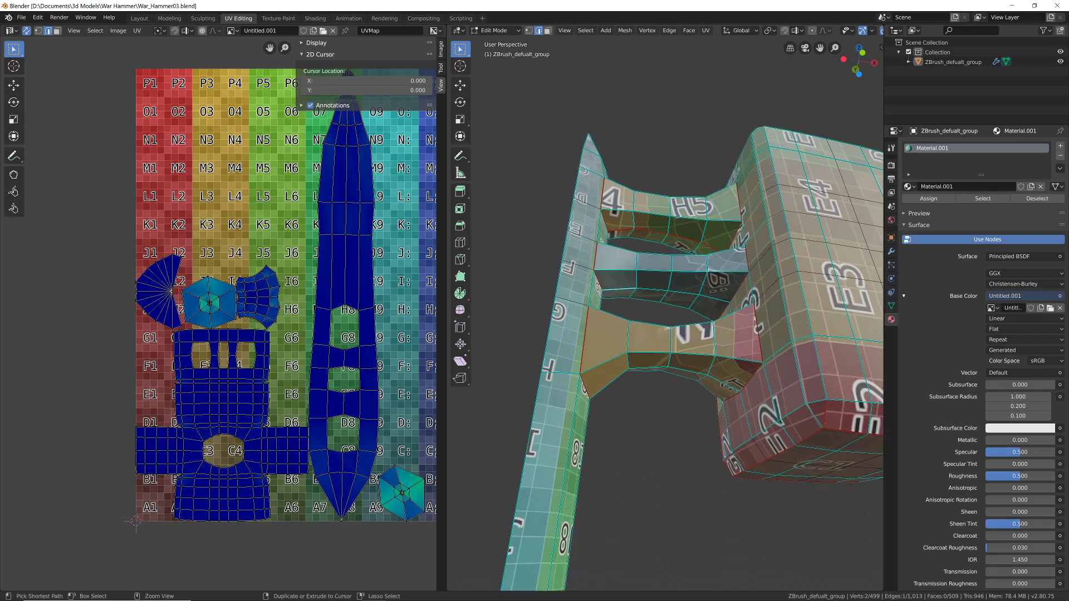
ctrl+click(724, 292)
key(ctrl+e)
click(721, 295)
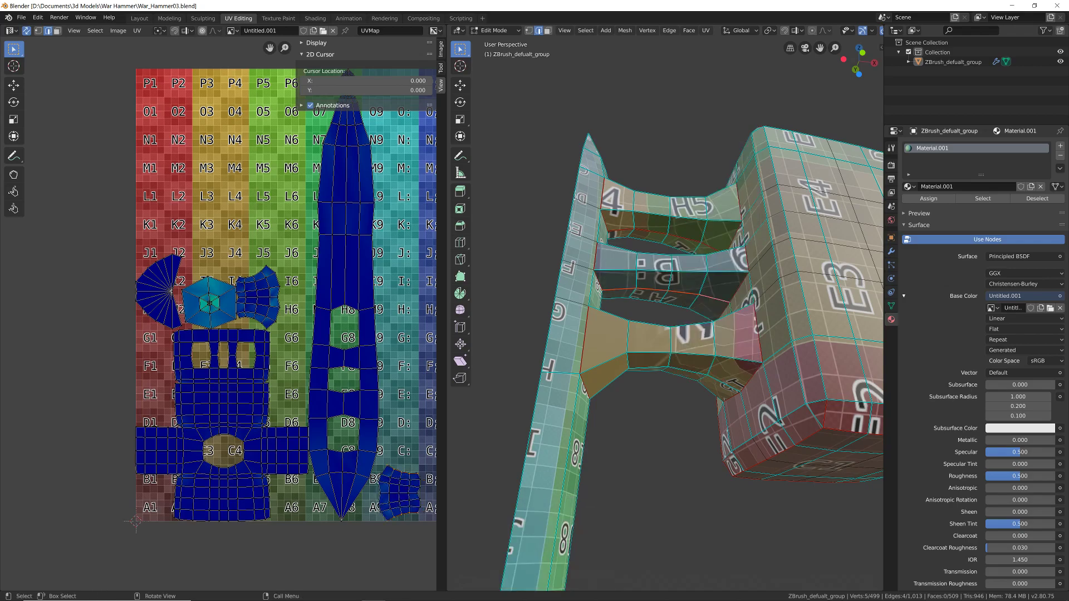
Mark the lengthwise edge path along the underside of the lowest connecting arm as a seam
middle_drag(721, 298, 707, 278)
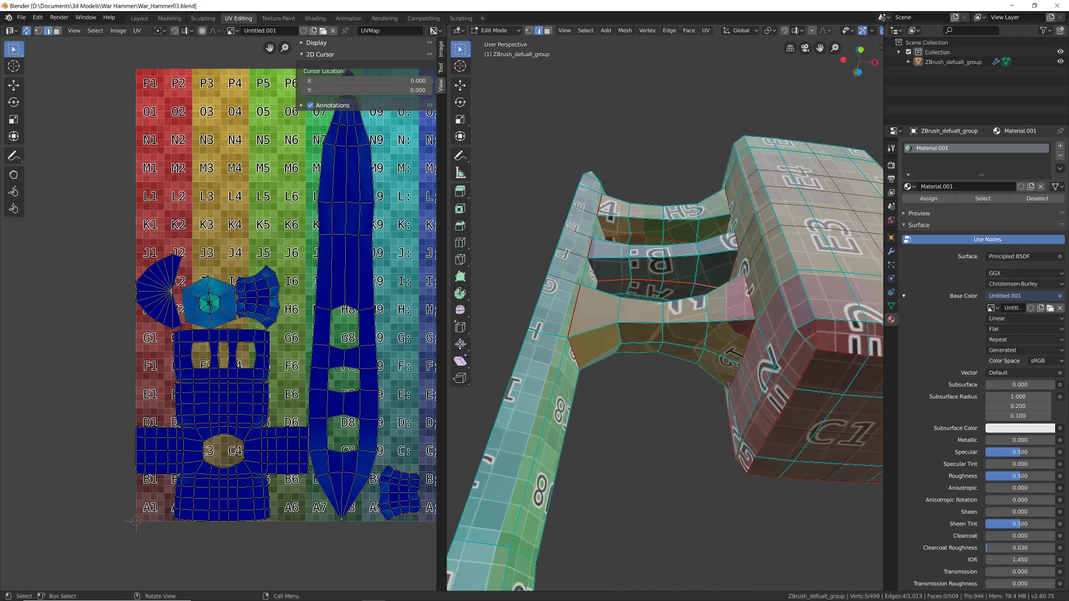
ctrl+click(723, 357)
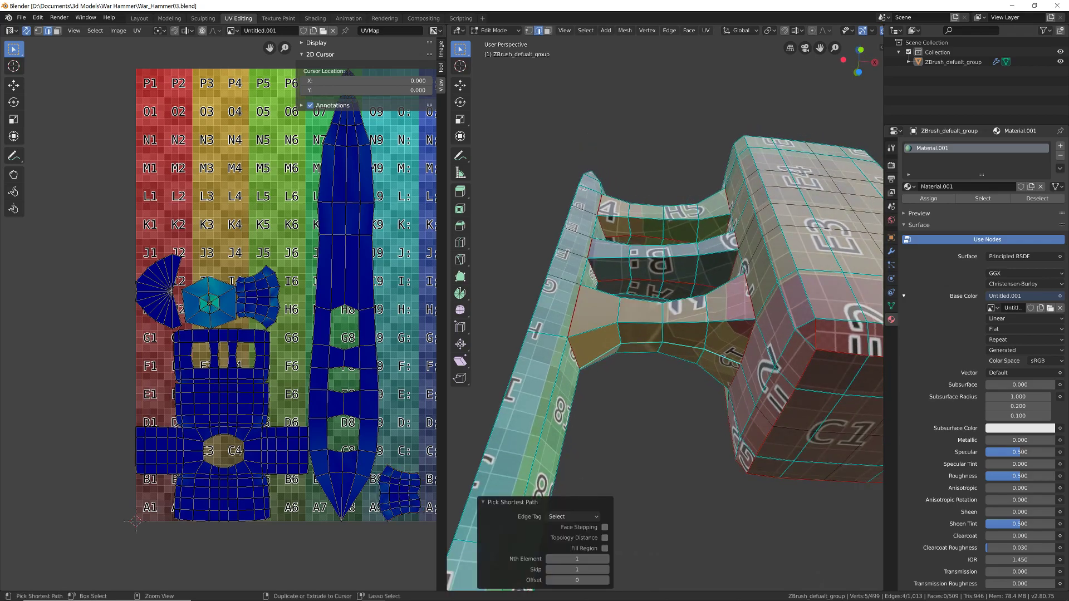
key(ctrl+e)
click(721, 296)
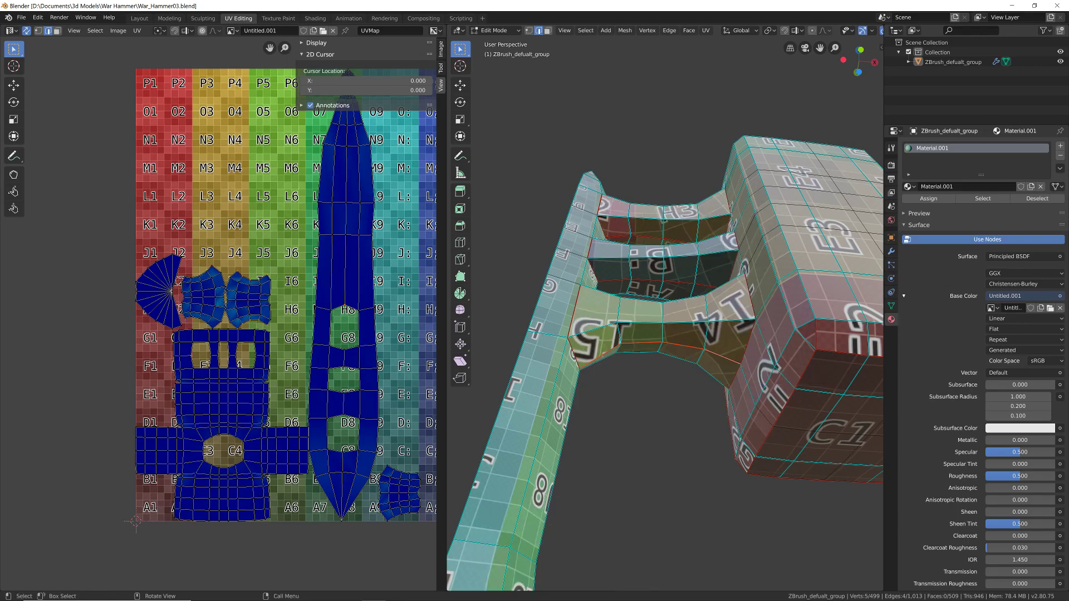
middle_drag(323, 334, 231, 277)
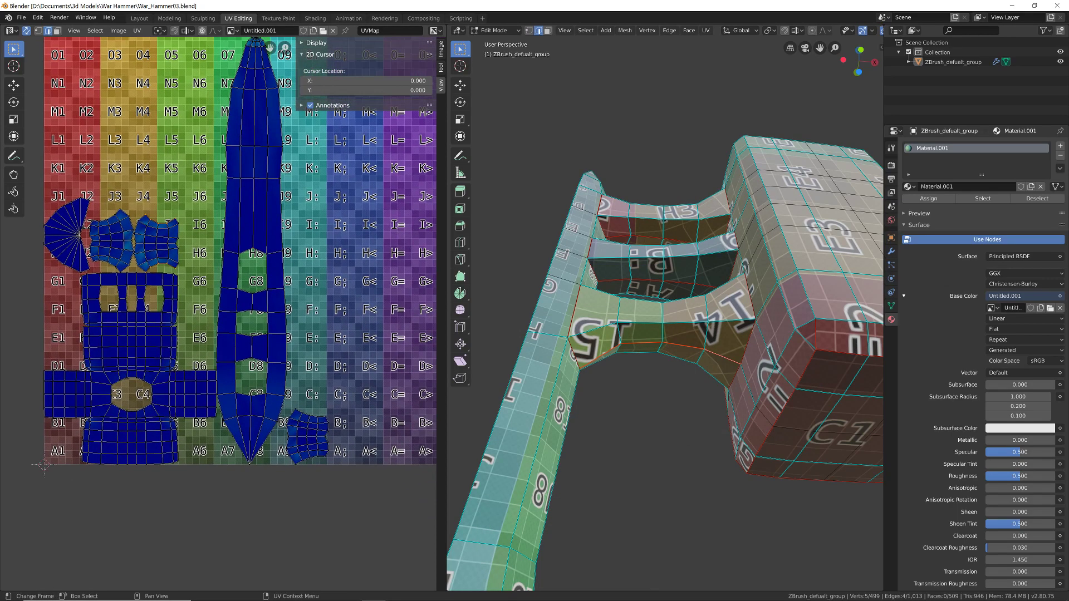
click(547, 31)
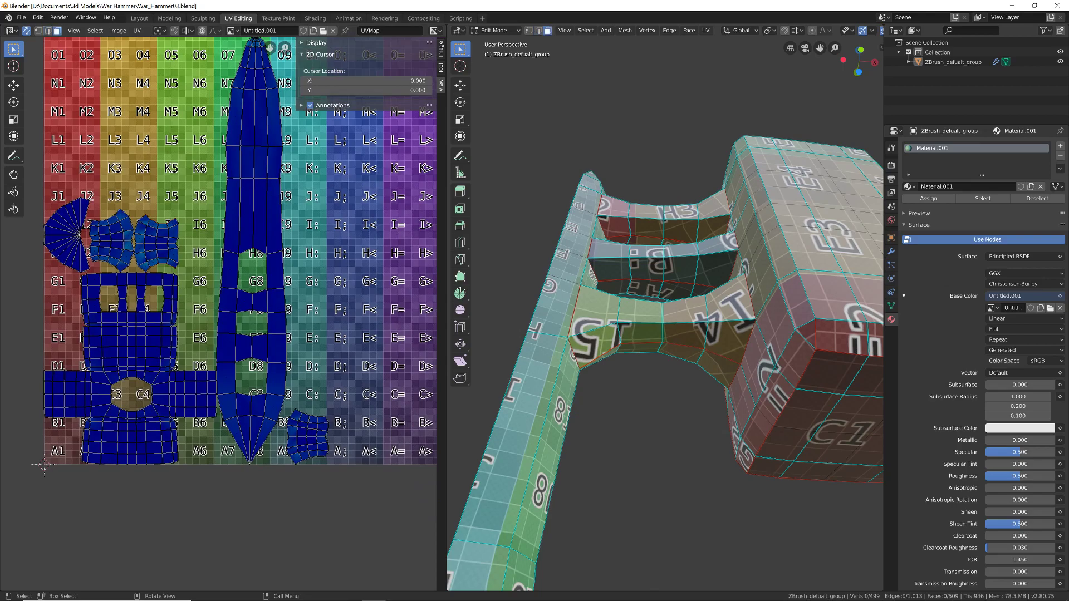
click(593, 342)
click(640, 333)
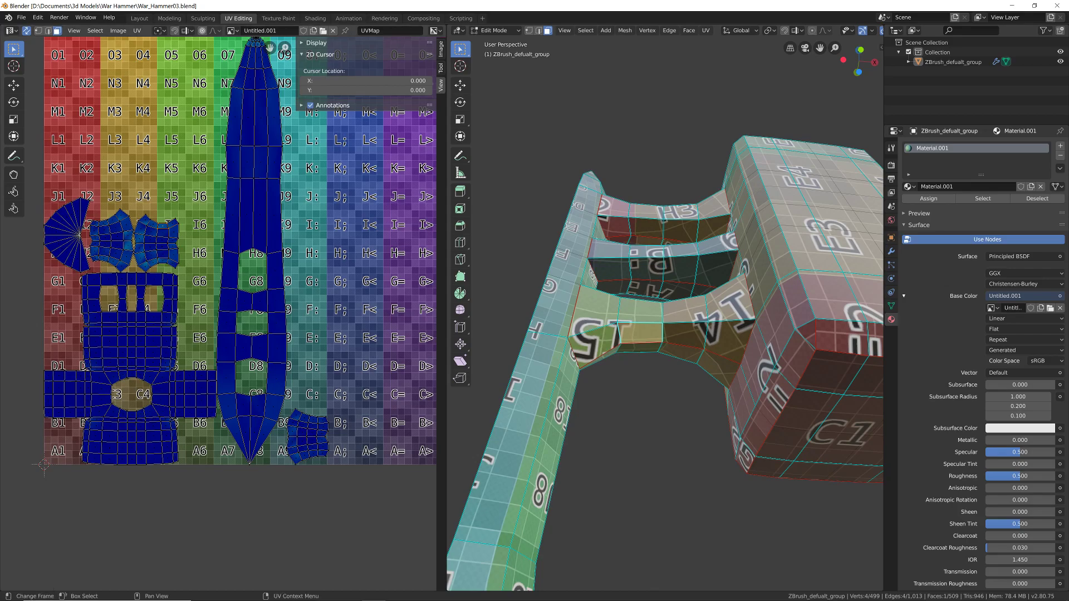
Return to edge selection and mark the edges around the neck between the handle and the pointed pommel as a seam
middle_drag(648, 378, 646, 217)
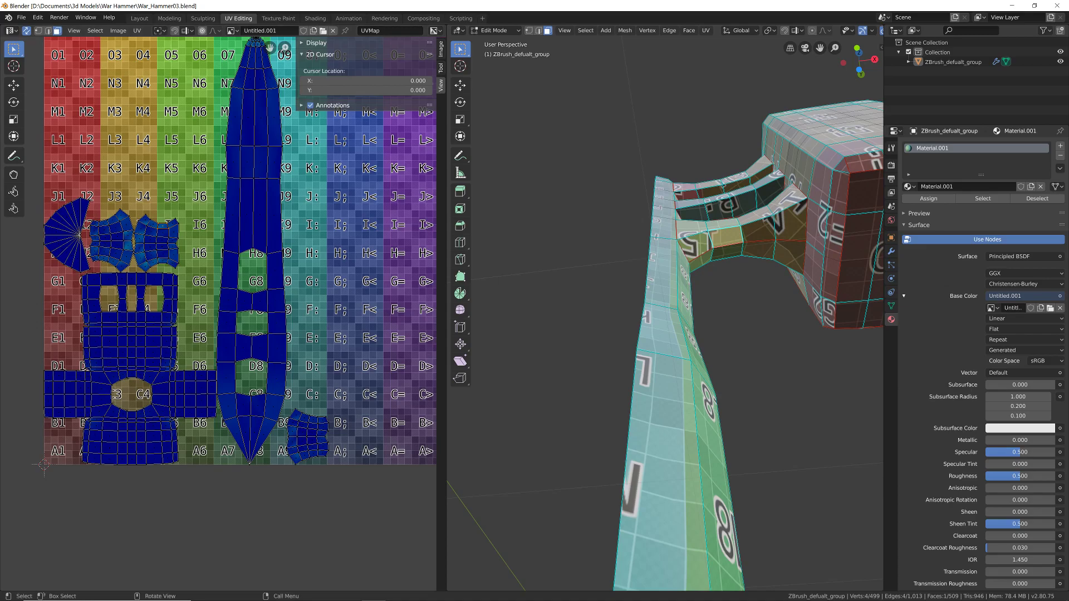
middle_drag(646, 217, 709, 183)
scroll(665, 312, down, 6)
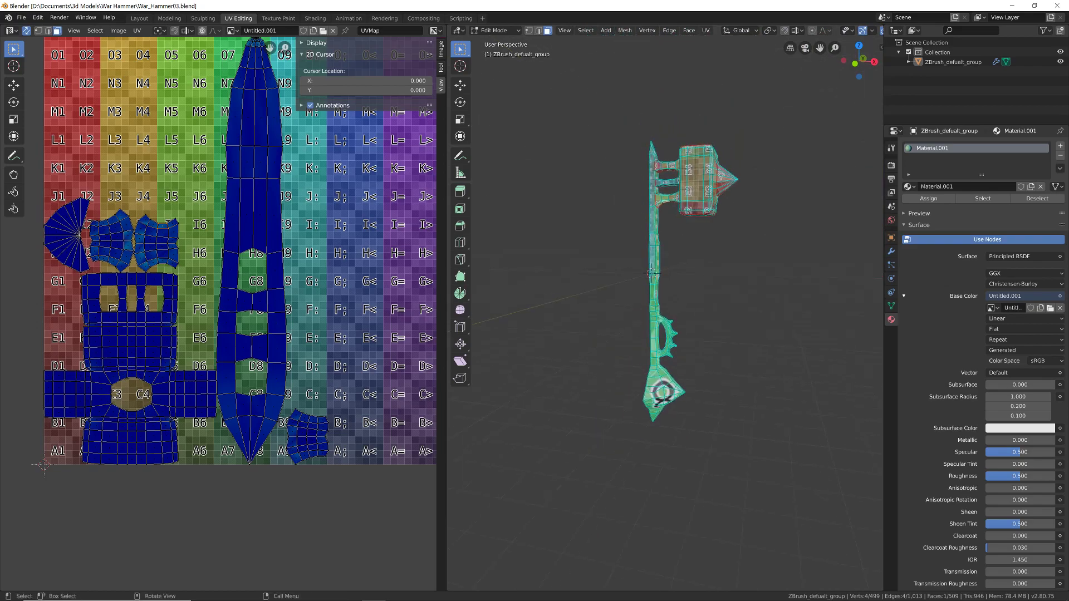
scroll(665, 311, up, 3)
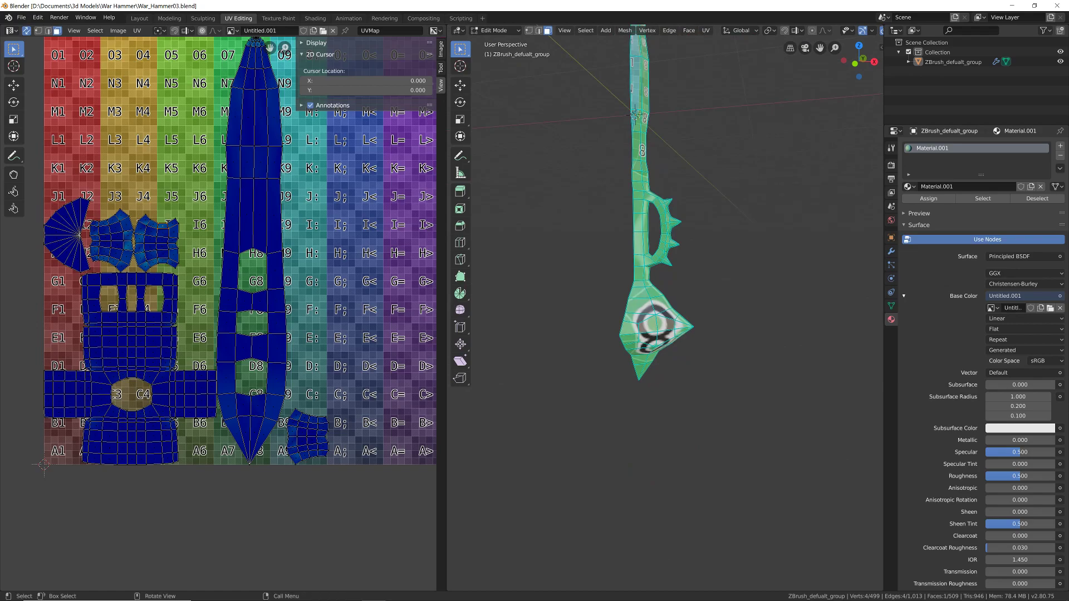
mouse_move(690, 306)
middle_down()
mouse_move(627, 311)
mouse_move(687, 313)
middle_up()
scroll(665, 311, up, 2)
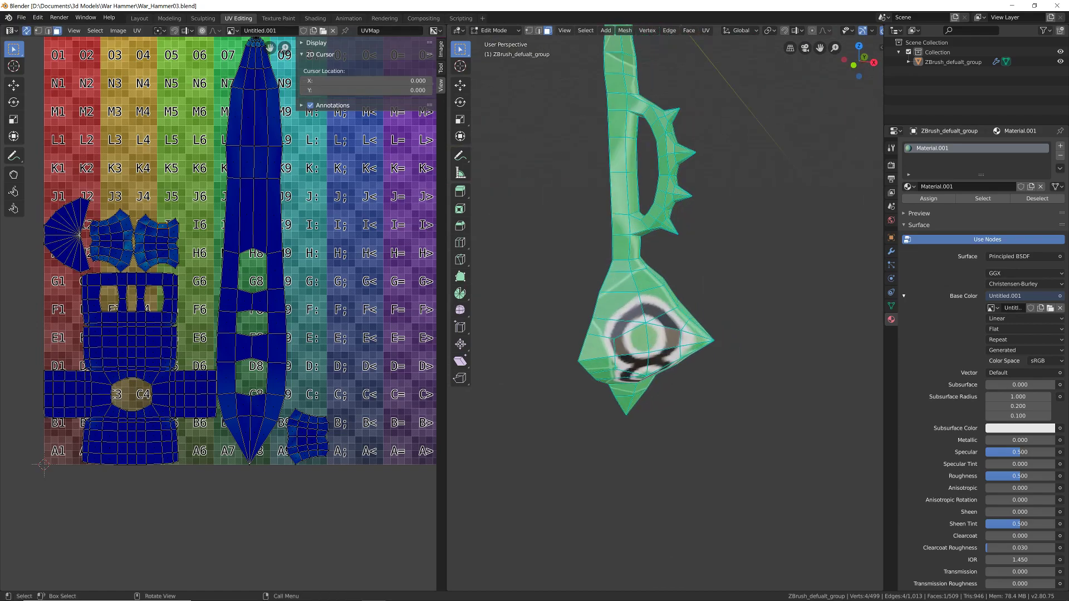
key(2)
middle_drag(668, 312, 762, 314)
key(ctrl+e)
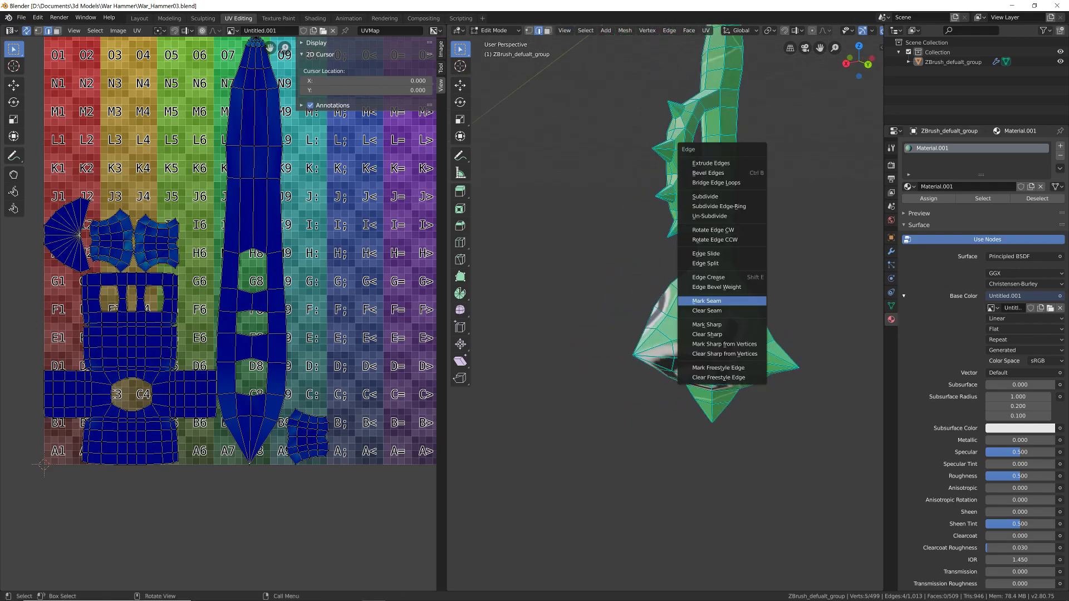
click(717, 300)
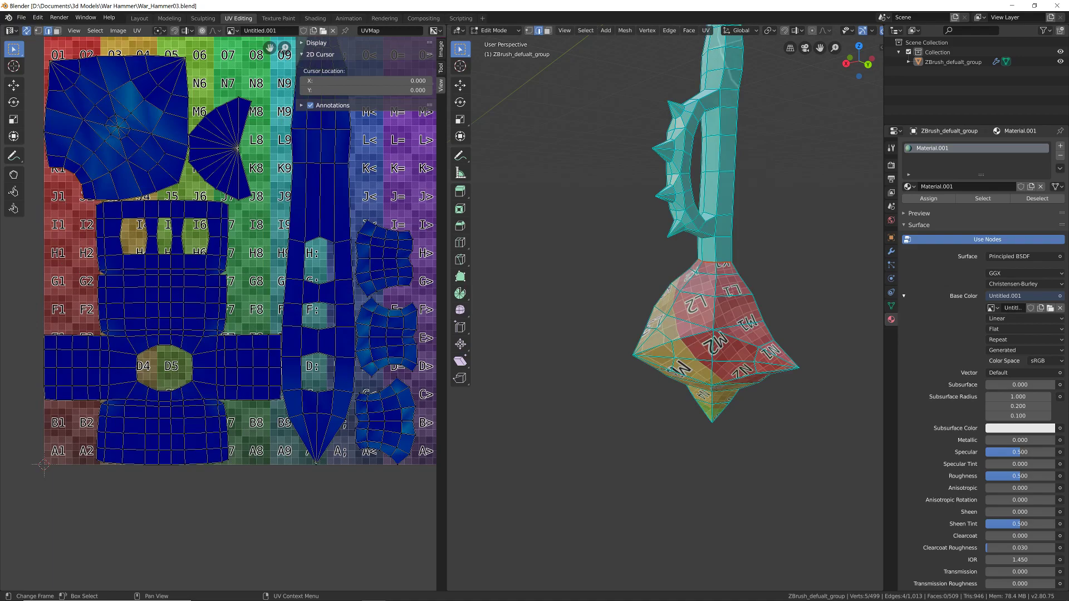
Mark the edge path where the upper end of the spiked guard joins the handle as a seam
middle_drag(629, 340, 791, 281)
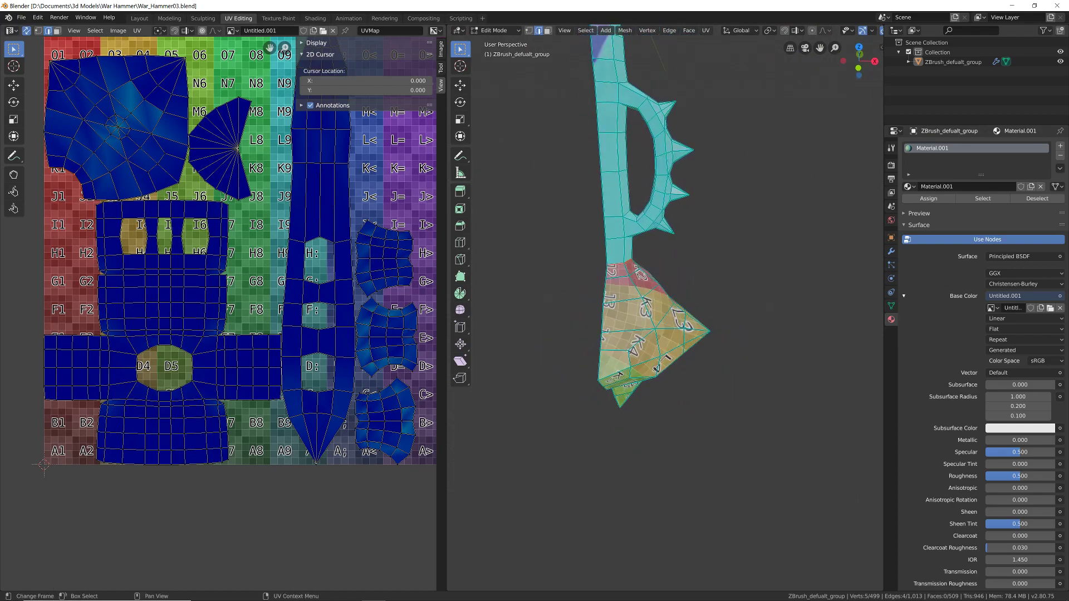
shift+middle_drag(665, 267, 676, 374)
scroll(690, 397, down, 2)
scroll(681, 392, up, 3)
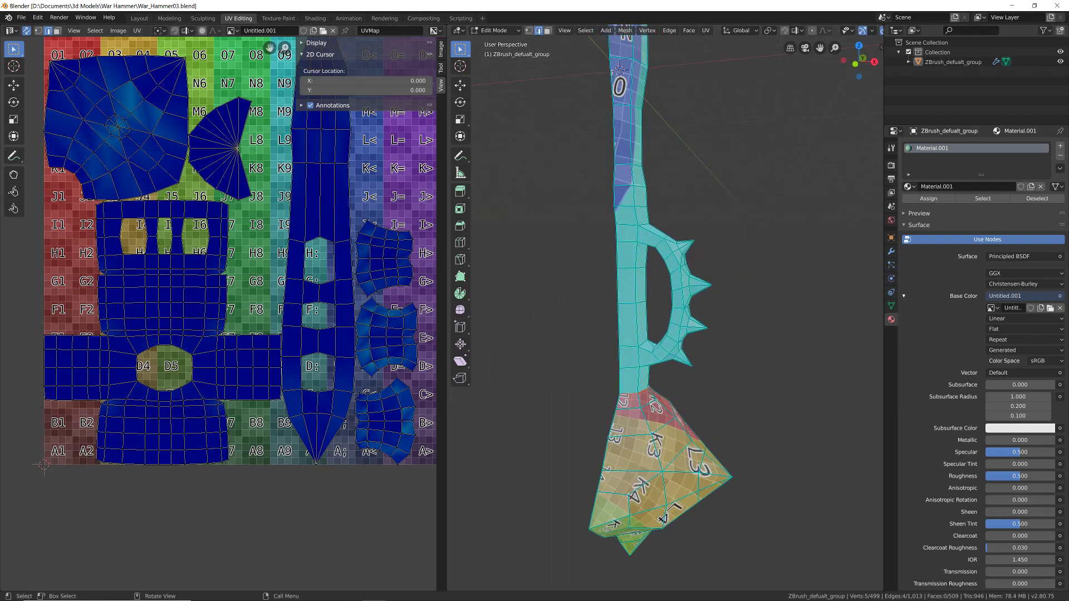
middle_drag(675, 374, 774, 372)
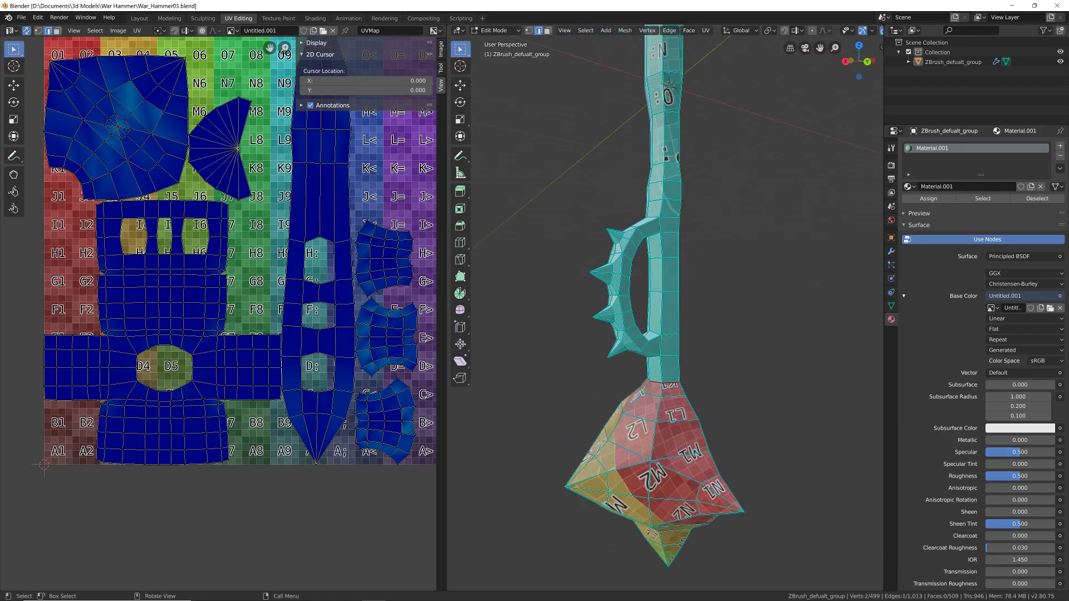
ctrl+click(619, 505)
middle_drag(619, 505, 760, 529)
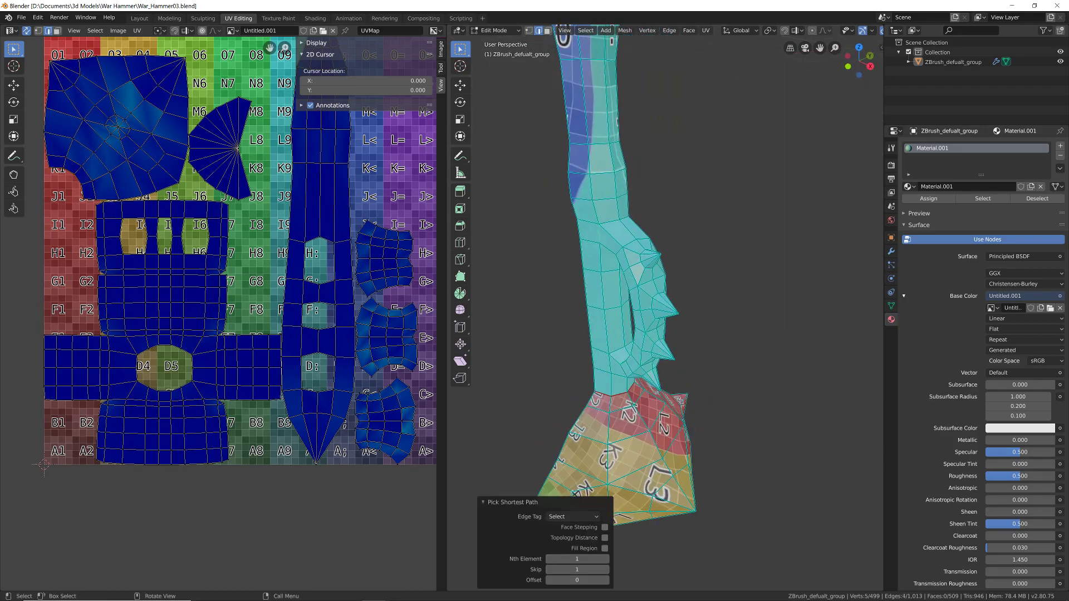
ctrl+click(612, 221)
key(ctrl+e)
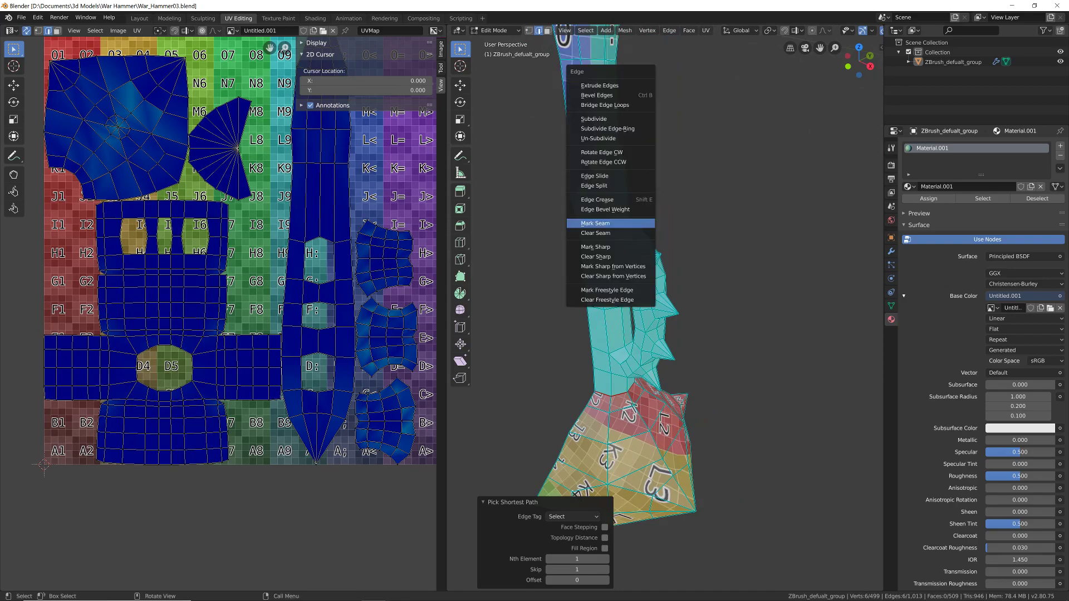
click(595, 223)
Mark the remaining edges around the guard's upper joint with the handle as a seam
middle_drag(616, 372, 501, 370)
ctrl+click(615, 316)
ctrl+click(616, 316)
key(ctrl+e)
click(618, 317)
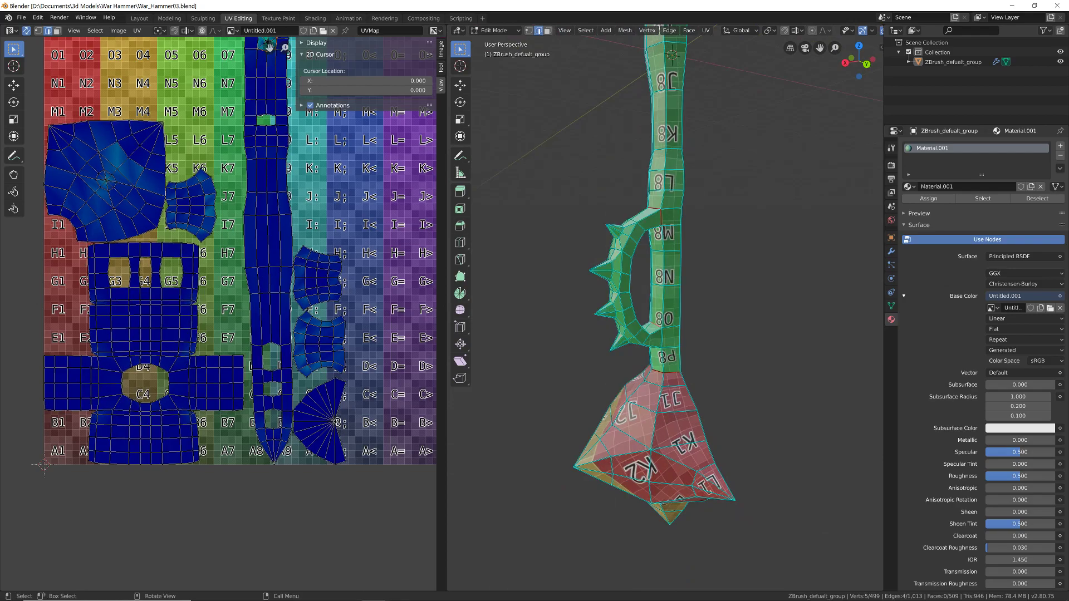
Mark the edges around the lower joint between the spiked guard and the handle as a seam
middle_drag(656, 415, 634, 186)
scroll(660, 384, up, 2)
click(662, 384)
ctrl+click(598, 413)
key(ctrl+e)
Mark the lengthwise edge path along the inner curve of the spiked guard as a seam
middle_drag(641, 267, 779, 347)
scroll(819, 342, down, 4)
scroll(585, 276, up, 5)
scroll(777, 298, down, 3)
ctrl+click(627, 444)
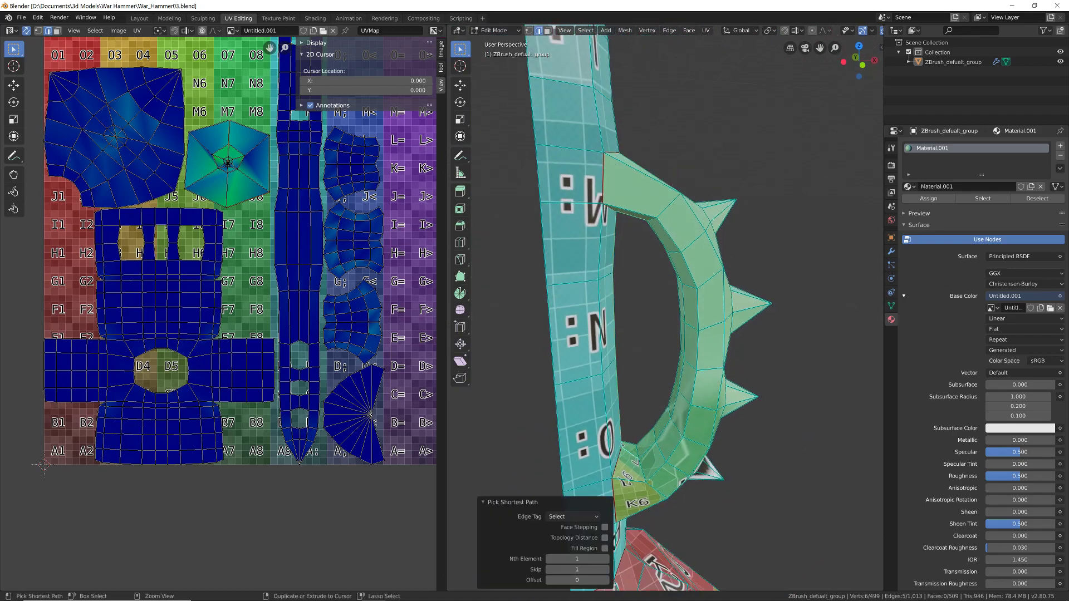
key(ctrl+z)
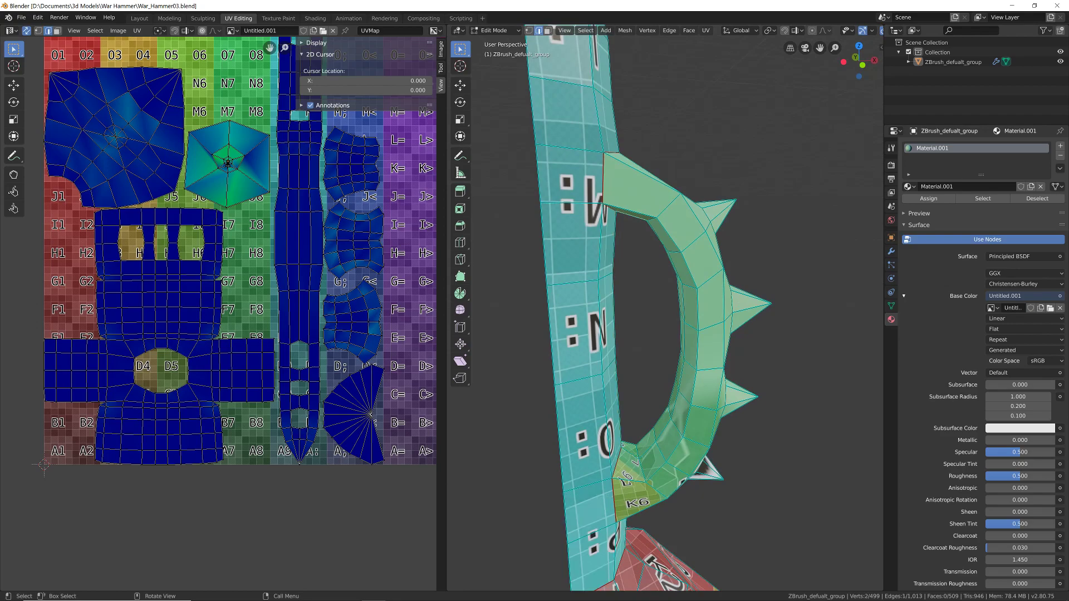
mouse_move(634, 439)
middle_down()
mouse_move(659, 431)
mouse_move(641, 432)
middle_up()
ctrl+click(689, 401)
ctrl+click(678, 430)
ctrl+click(620, 452)
key(ctrl+e)
click(619, 452)
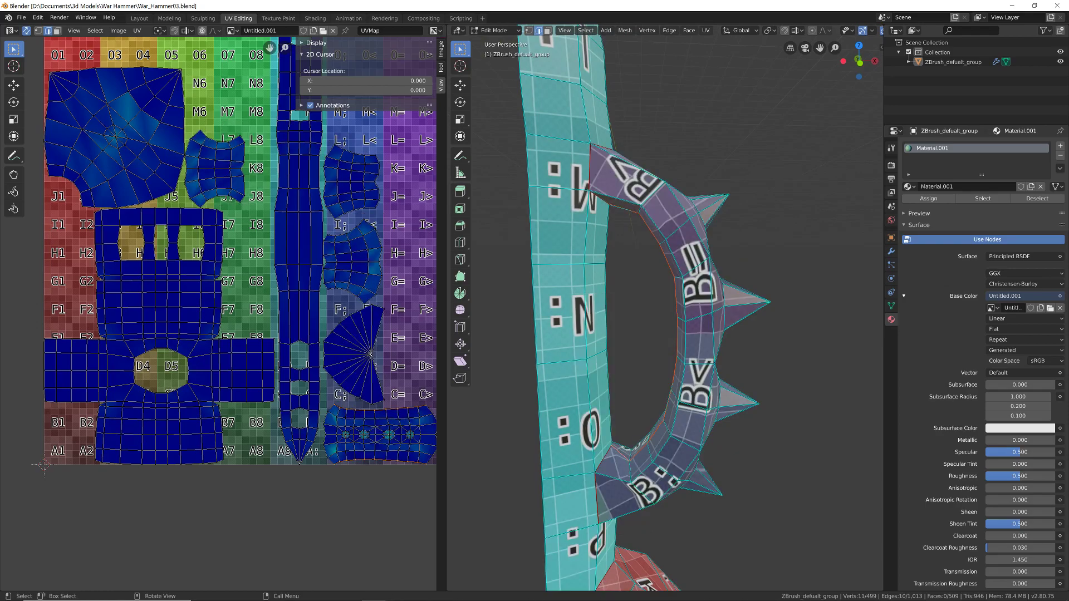
Select the edge loops around the bases of the guard's three lower spikes and mark them as seams
middle_drag(629, 445, 534, 499)
scroll(345, 468, up, 5)
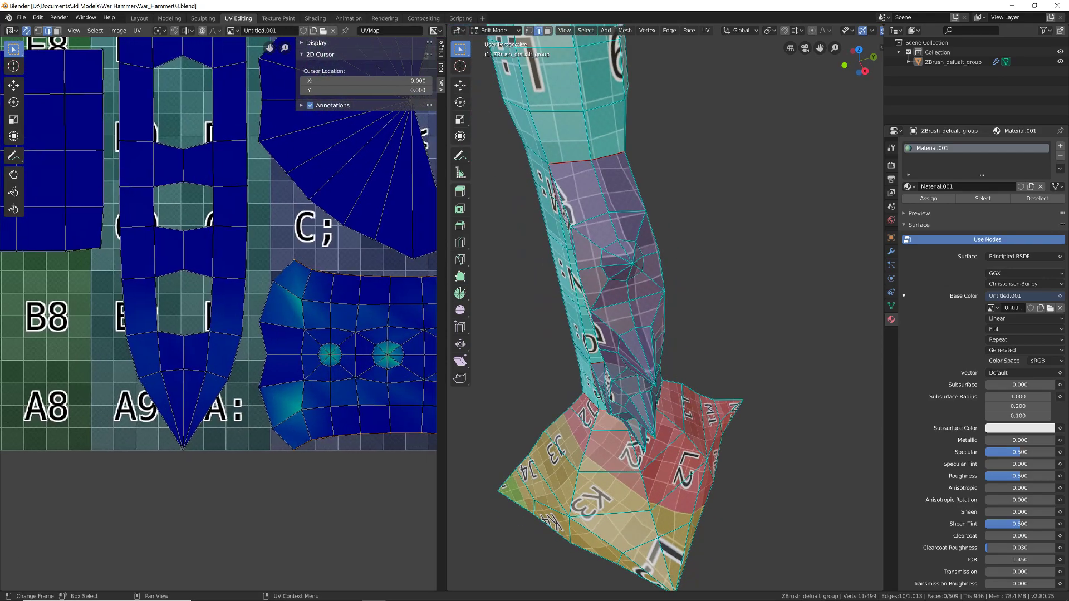
scroll(345, 467, up, 2)
middle_drag(345, 435, 297, 427)
middle_drag(640, 389, 454, 346)
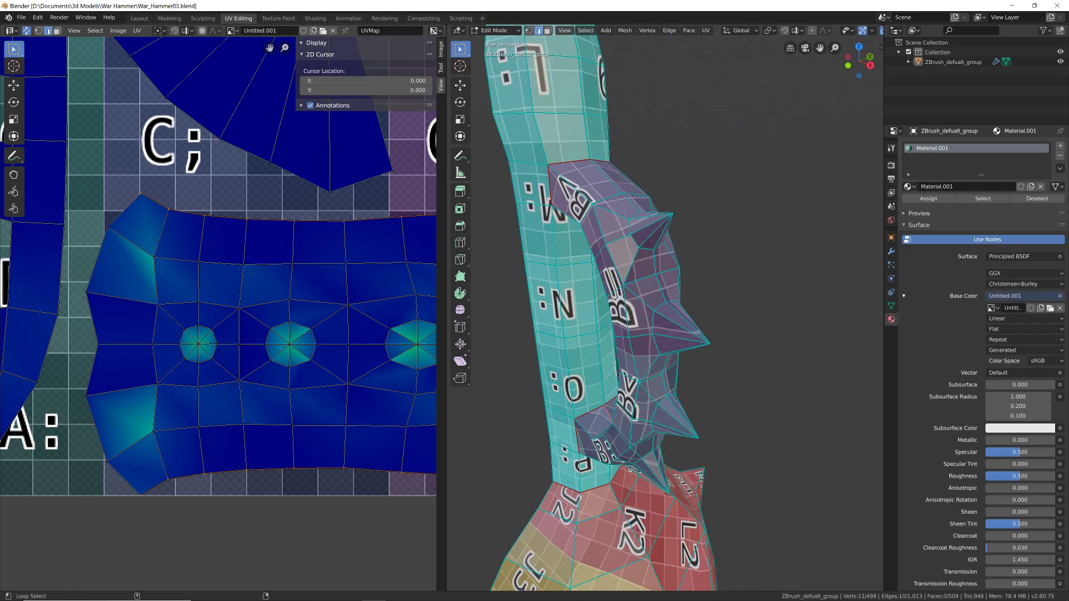
alt+click(207, 328)
alt+shift+click(300, 325)
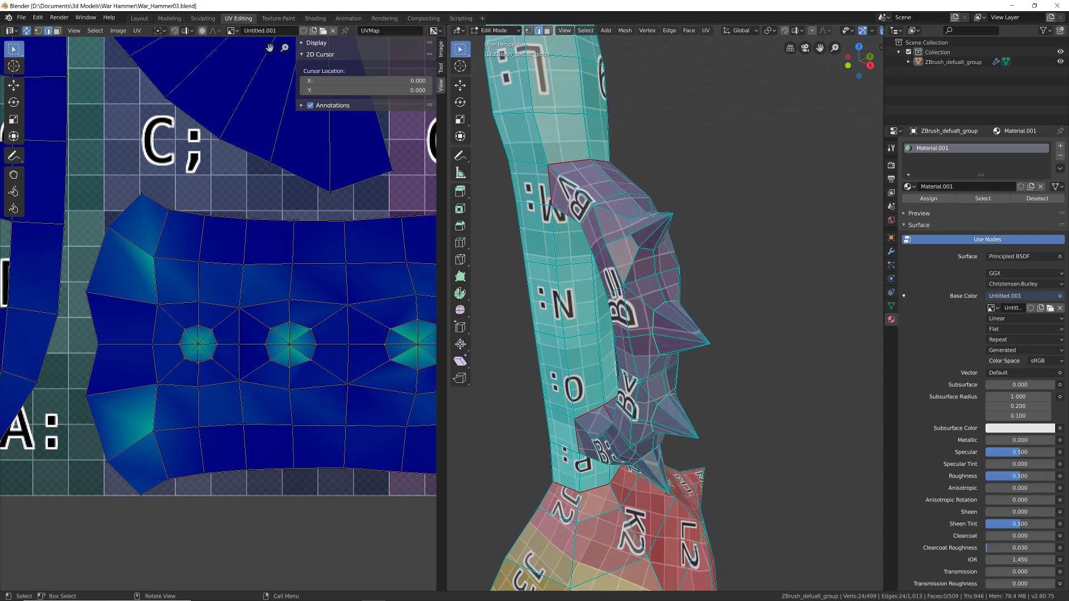
key(ctrl+e)
click(374, 265)
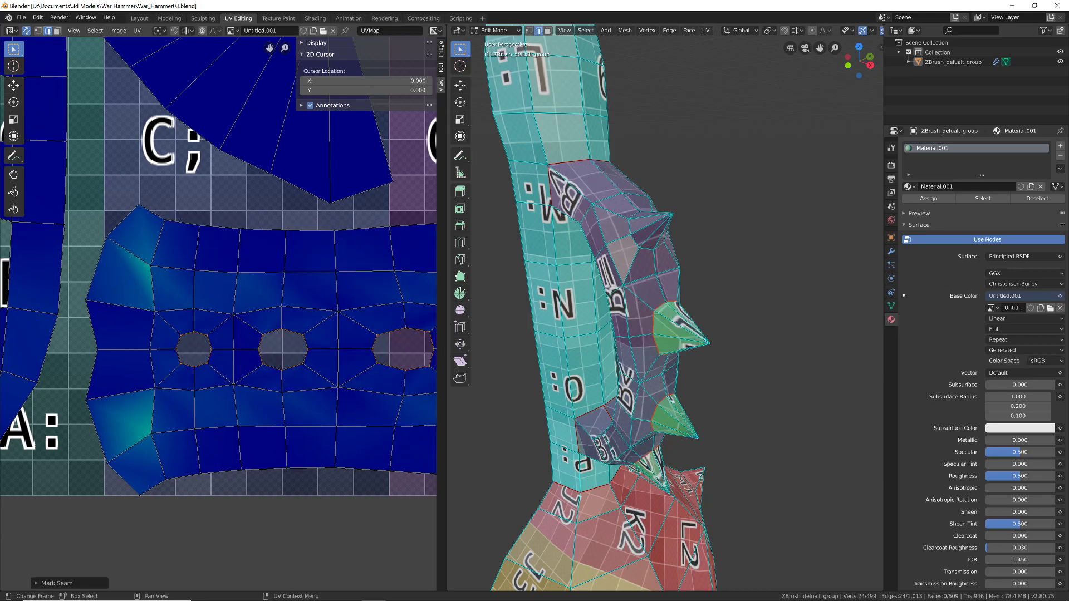
Mark one base-to-tip edge on each of three guard spikes as a seam
scroll(374, 265, down, 5)
scroll(374, 264, down, 4)
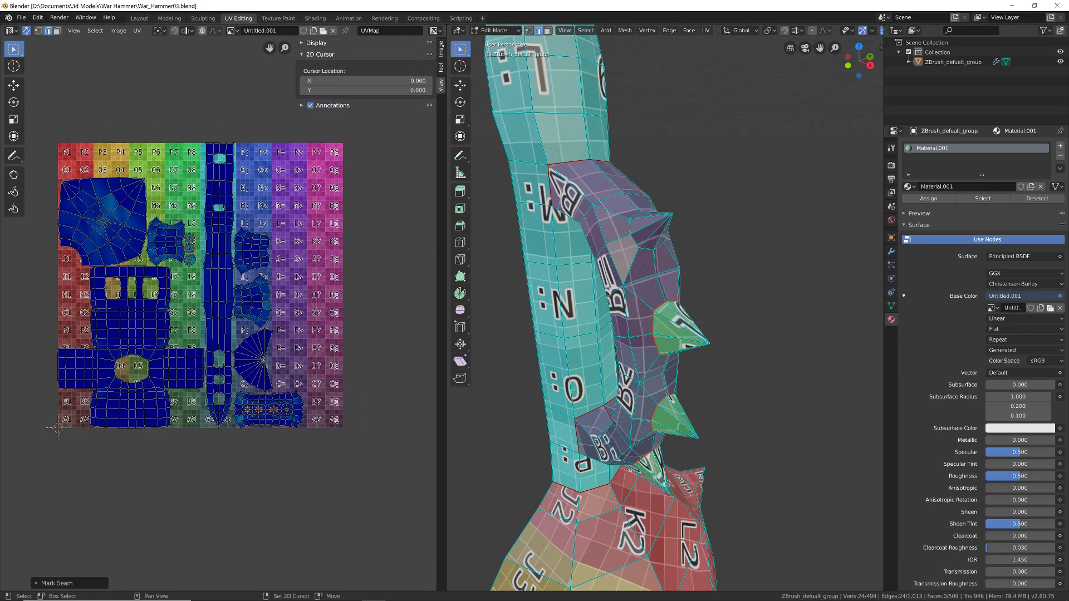
scroll(149, 239, up, 5)
scroll(229, 311, up, 3)
middle_drag(301, 267, 84, 376)
middle_drag(267, 311, 150, 314)
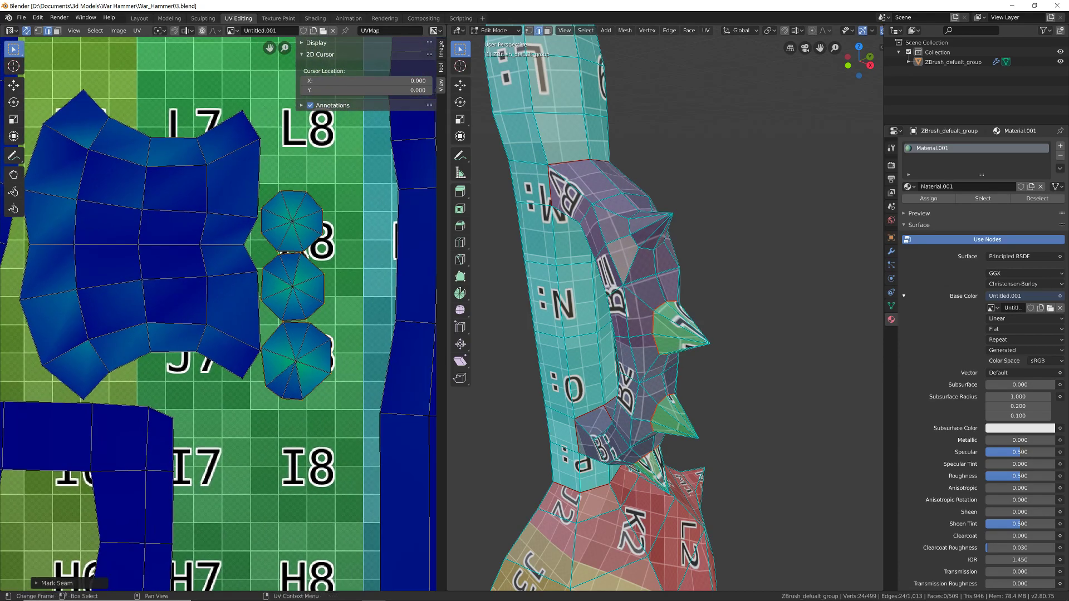
click(297, 356)
middle_drag(646, 334, 604, 274)
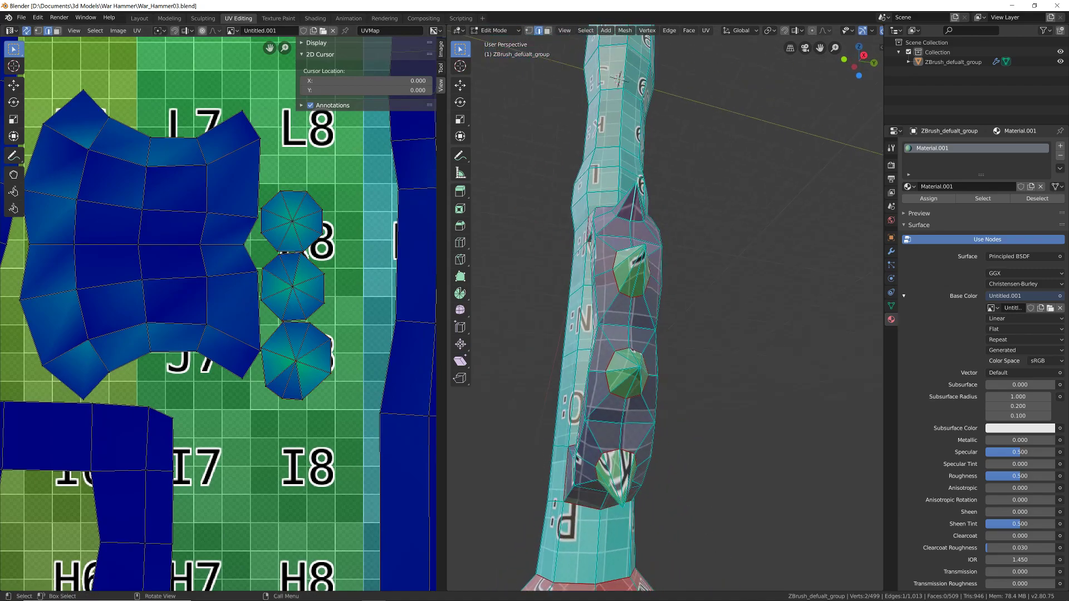
right_click(334, 332)
click(334, 331)
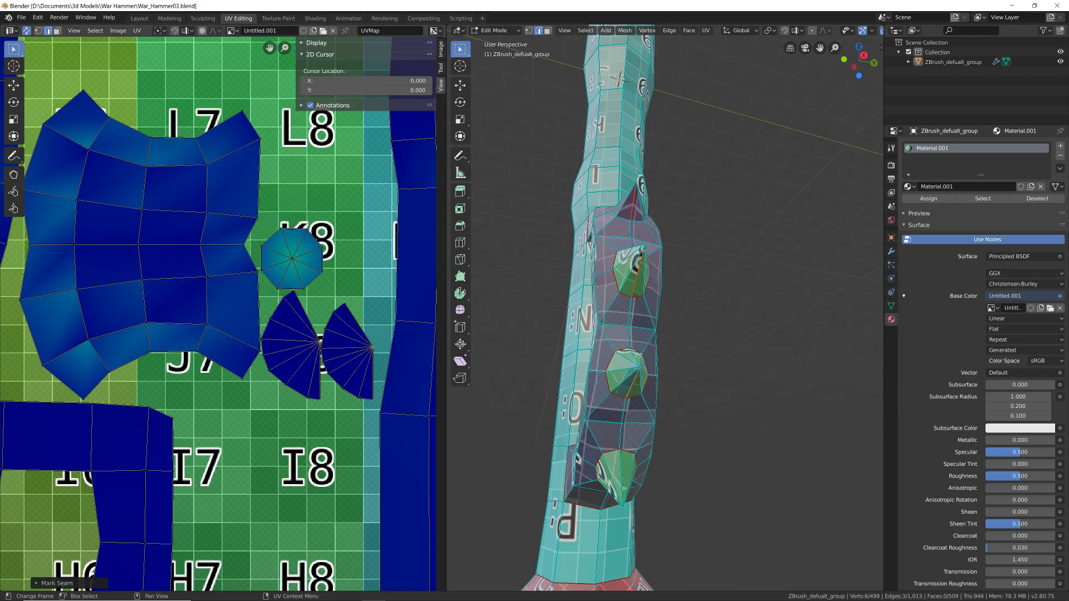
Mark the edge loop around the base of the guard's uppermost spike as a seam
click(633, 205)
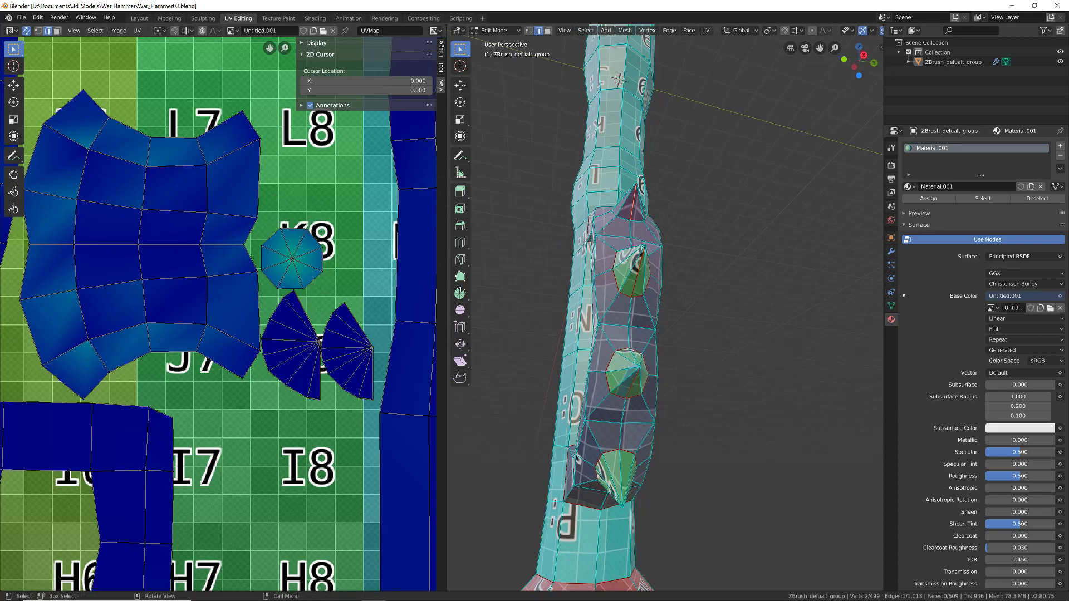
alt+click(623, 218)
middle_drag(624, 217, 663, 275)
key(ctrl+e)
click(634, 274)
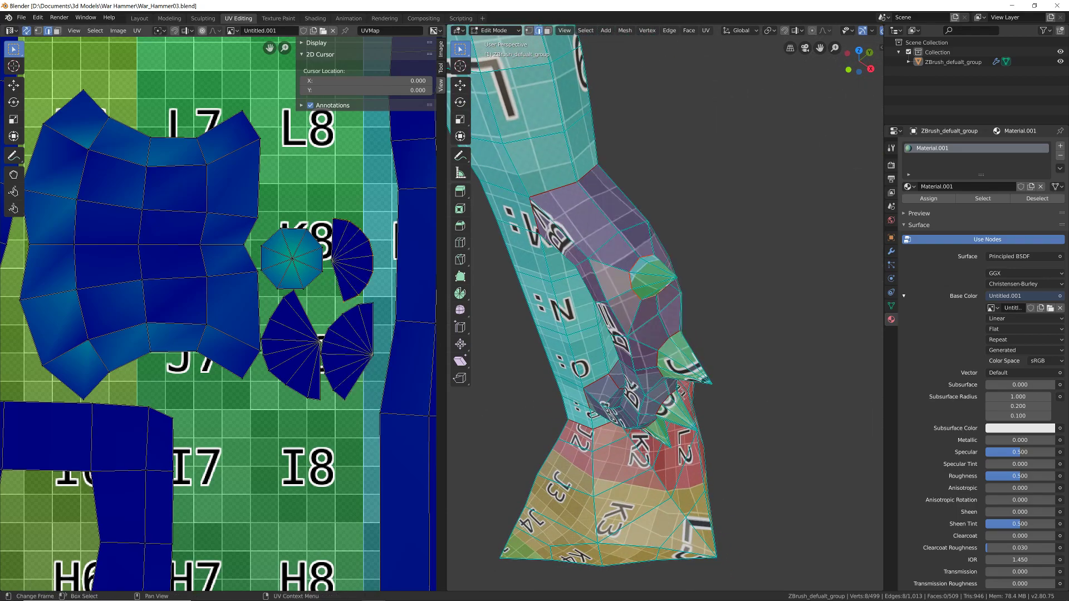
Mark a base-to-tip edge on the spike that still unwraps as a closed disc as a seam
middle_drag(657, 334, 626, 253)
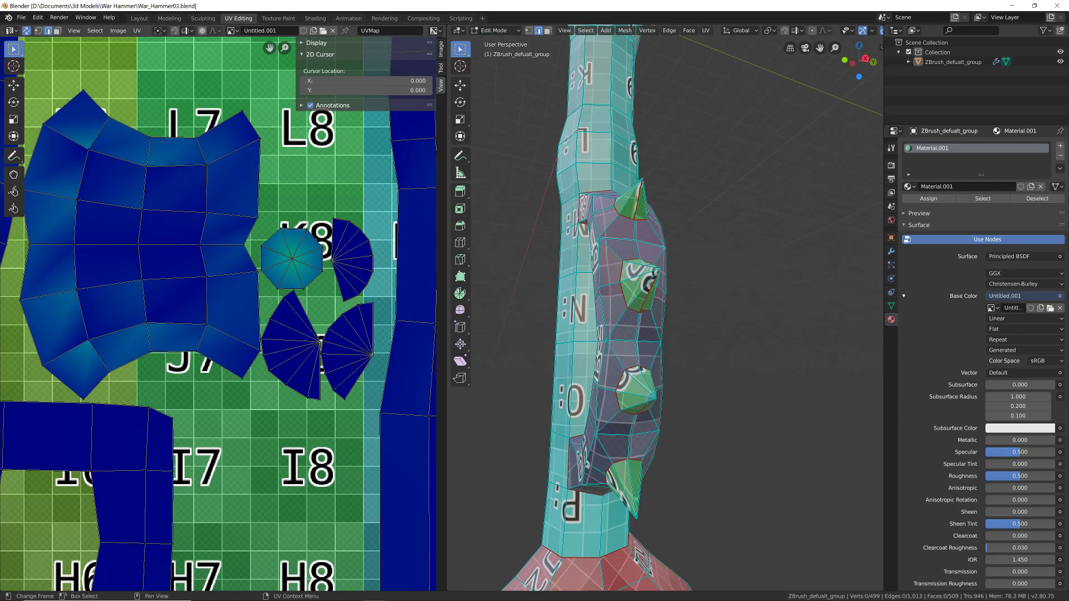
key(ctrl+e)
click(304, 277)
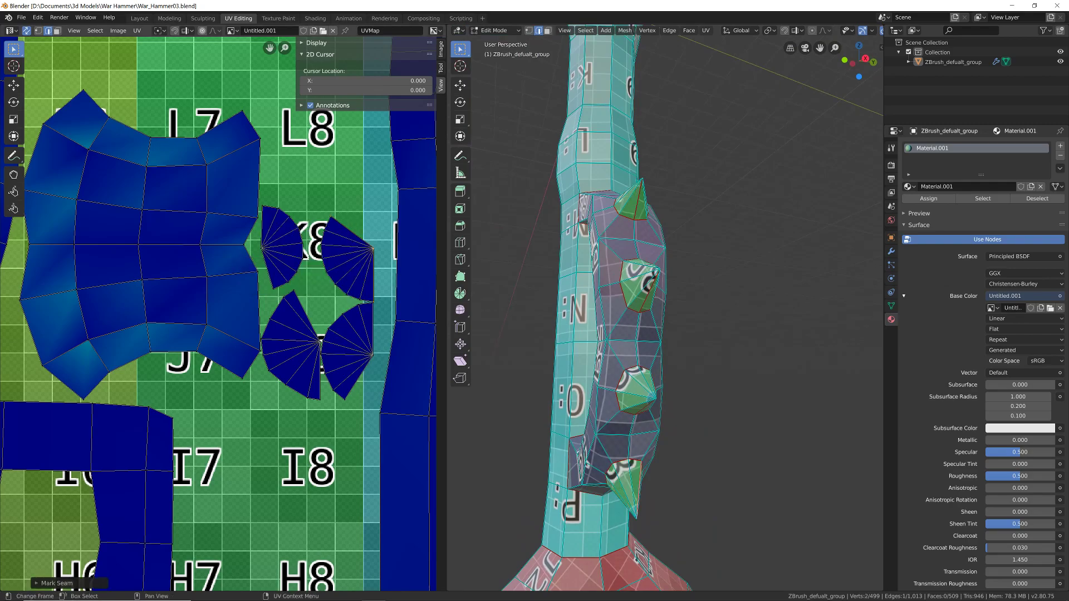
Clear the base-to-tip seam just marked on that spike
middle_drag(641, 290, 588, 286)
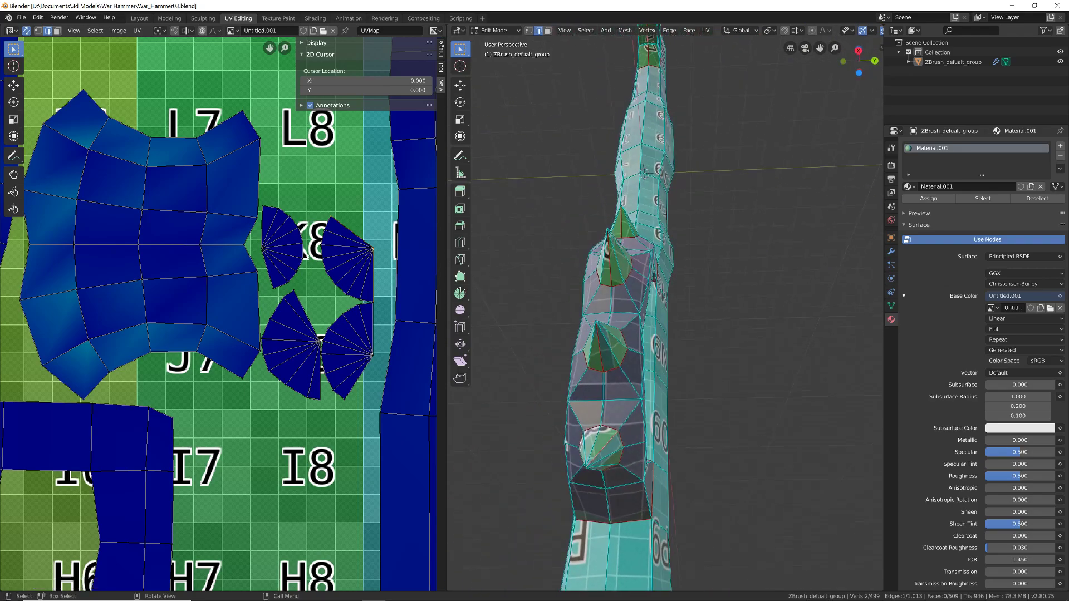
drag(709, 413, 719, 432)
key(ctrl+e)
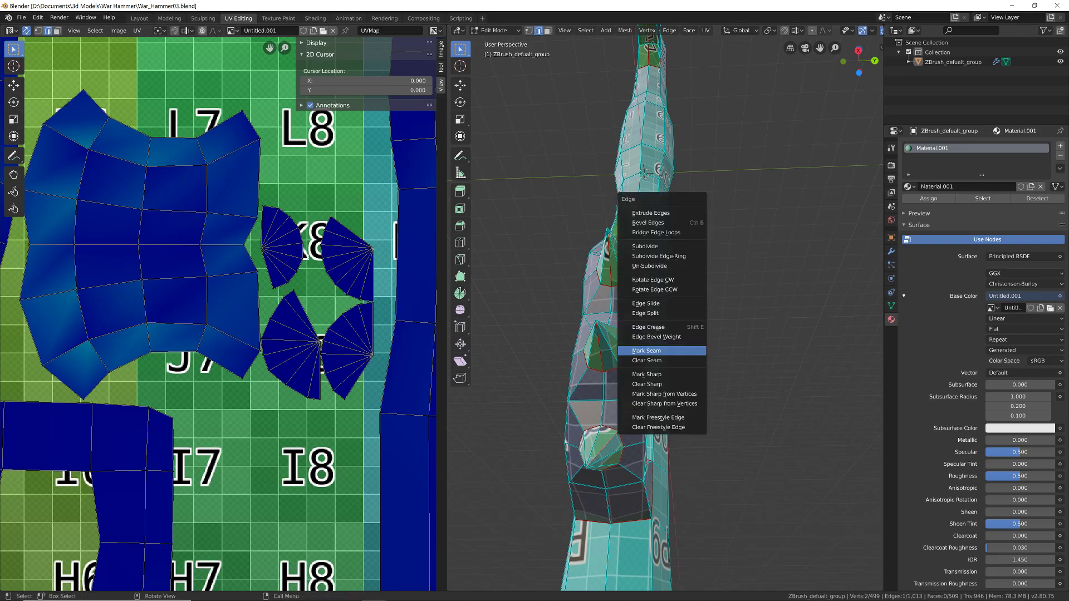
click(689, 360)
Mark a different base-to-tip edge on the same spike as a seam
mouse_move(688, 357)
middle_down()
mouse_move(687, 260)
mouse_move(693, 357)
middle_up()
key(ctrl+e)
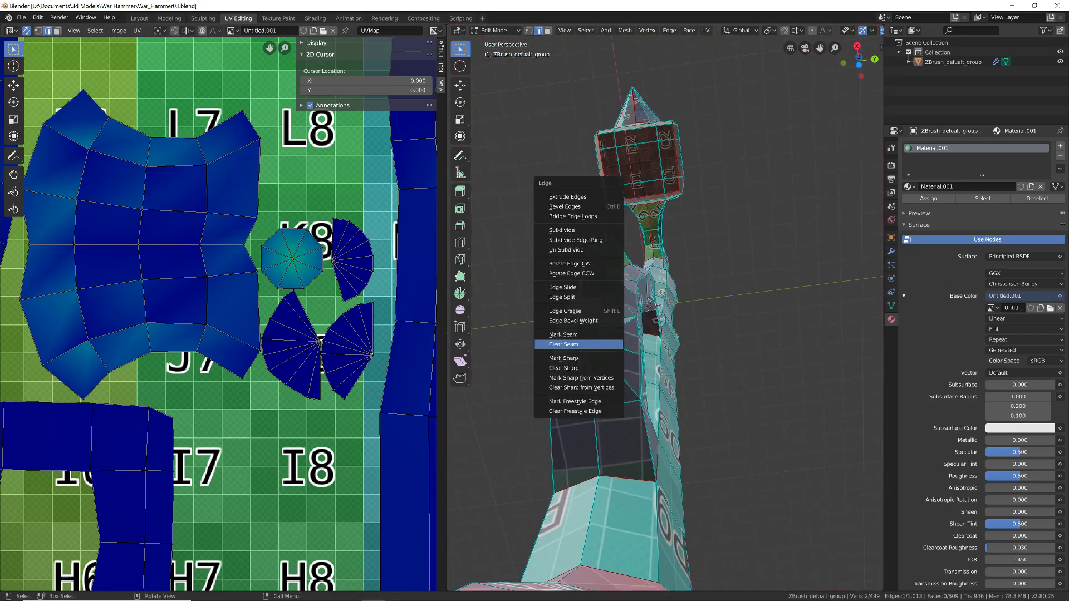
click(578, 337)
Examine the whole hammer and its complete UV layout for stretching, island arrangement and unused space
middle_drag(578, 337, 640, 301)
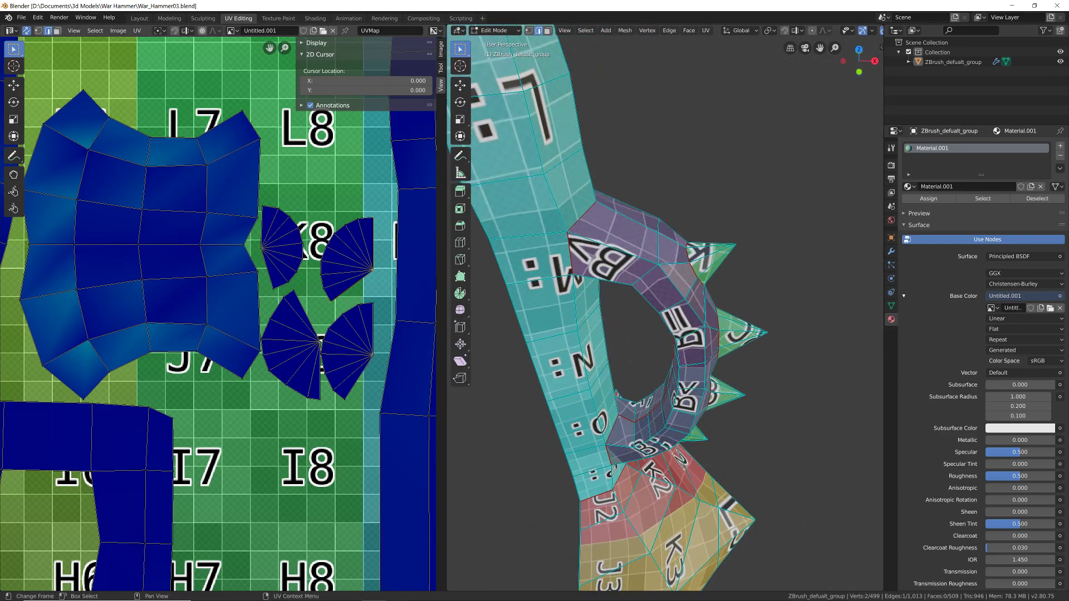
scroll(222, 309, down, 6)
scroll(228, 300, up, 2)
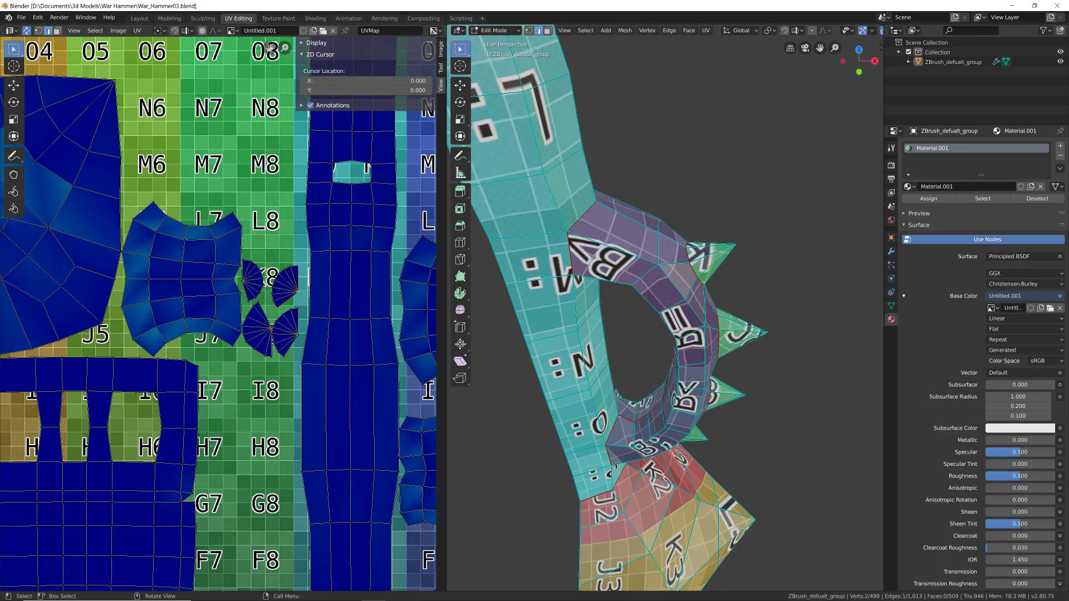
scroll(666, 306, down, 5)
middle_drag(666, 306, 740, 301)
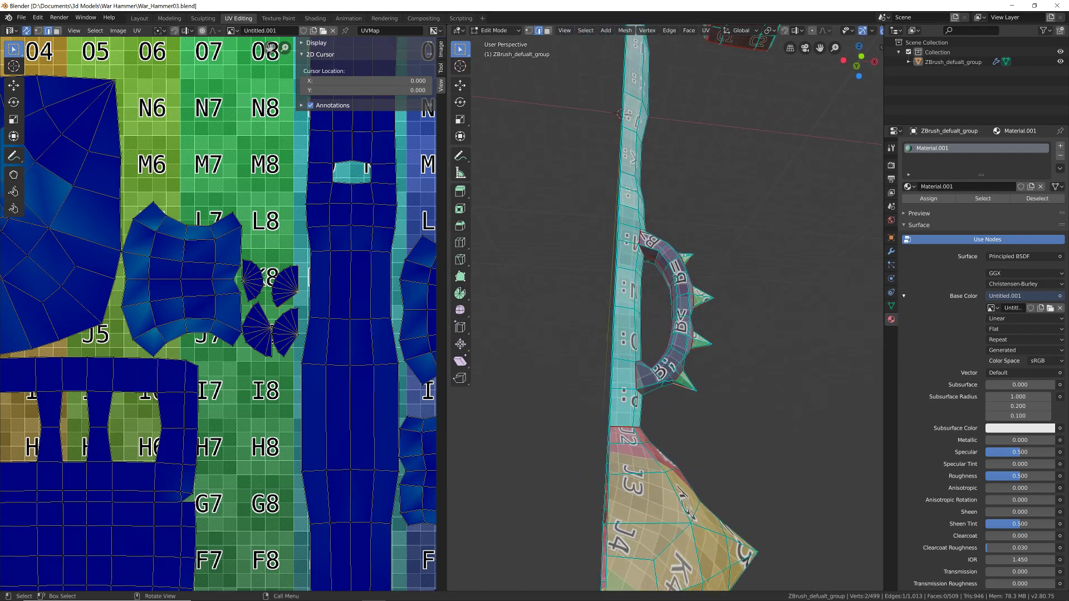
scroll(740, 301, down, 8)
scroll(231, 334, down, 5)
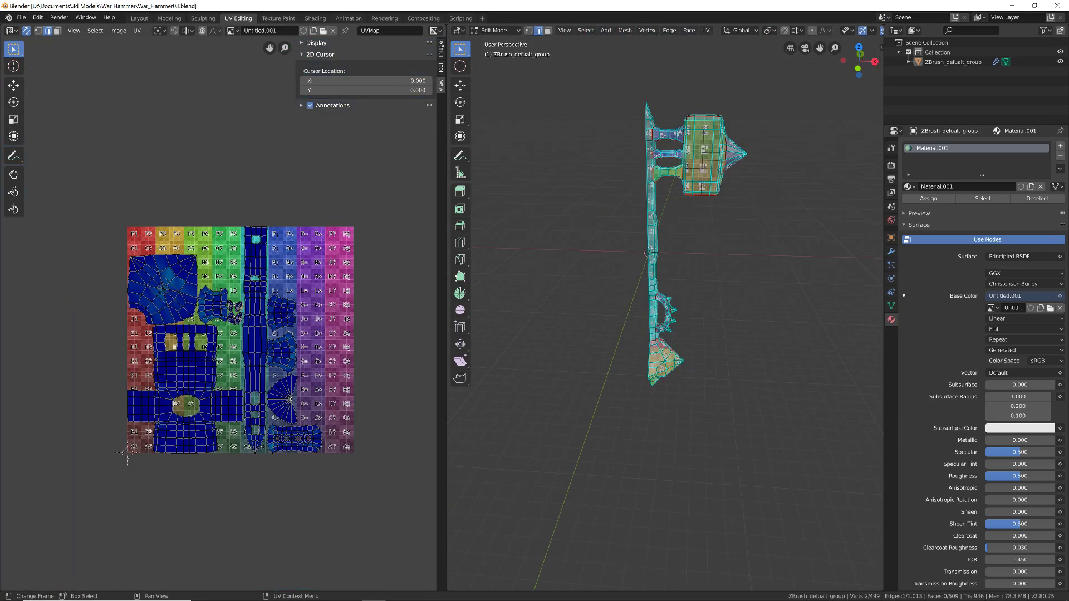
scroll(231, 334, up, 3)
middle_drag(231, 334, 249, 257)
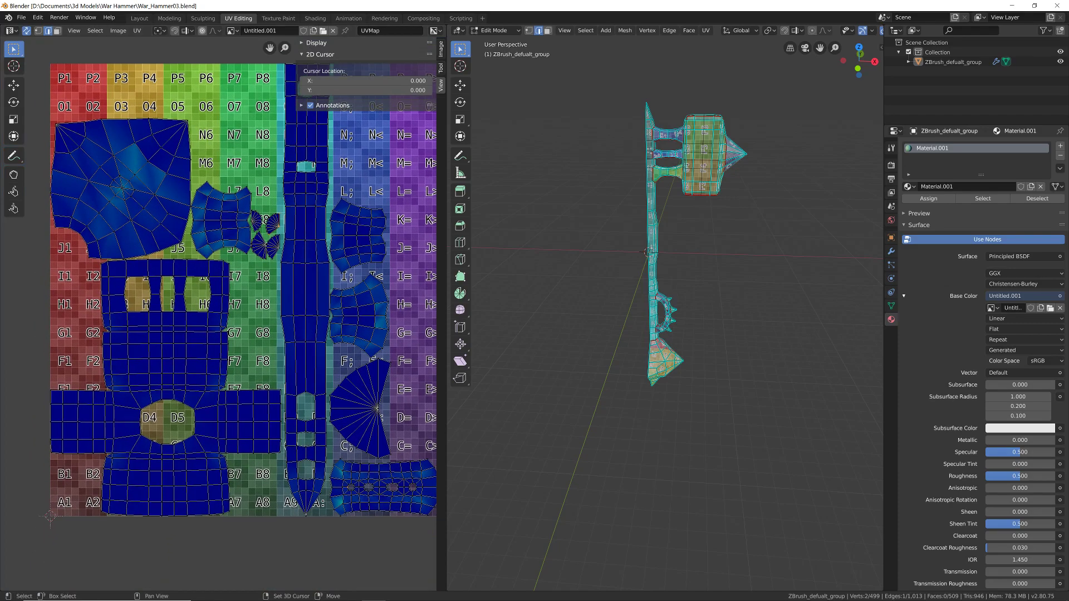
middle_drag(239, 312, 239, 353)
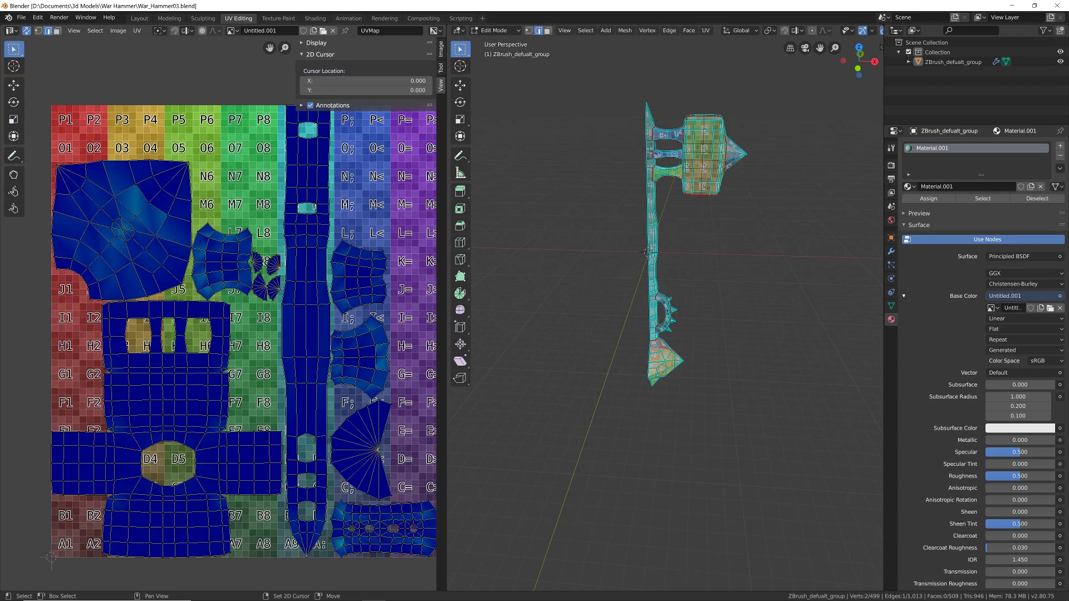
scroll(299, 231, down, 2)
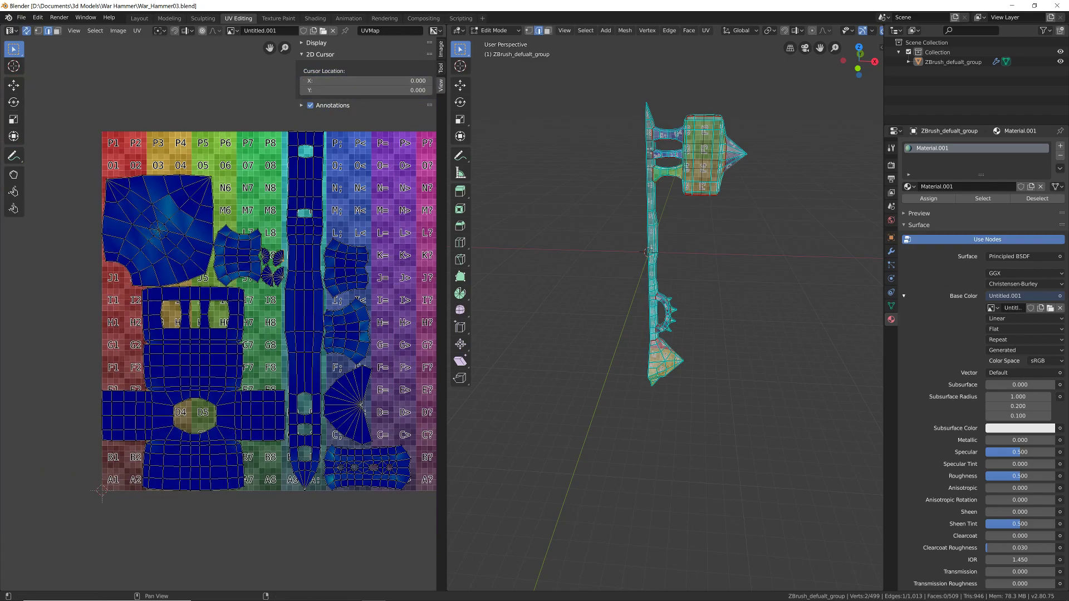
Hide the UV editor's sidebar, set face selection mode and select the entire UV layout
key(n)
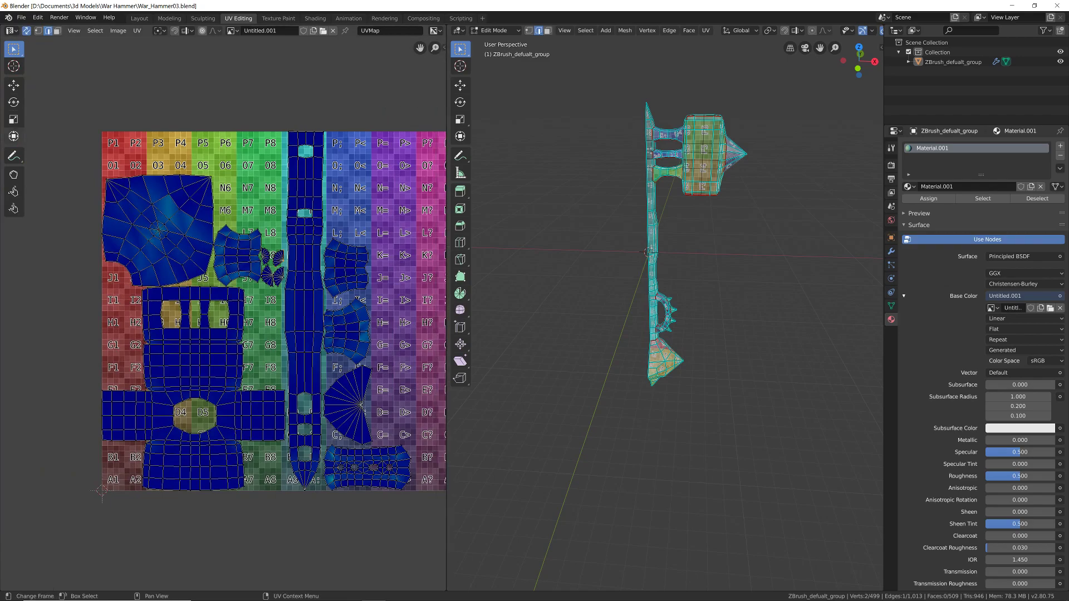
key(a)
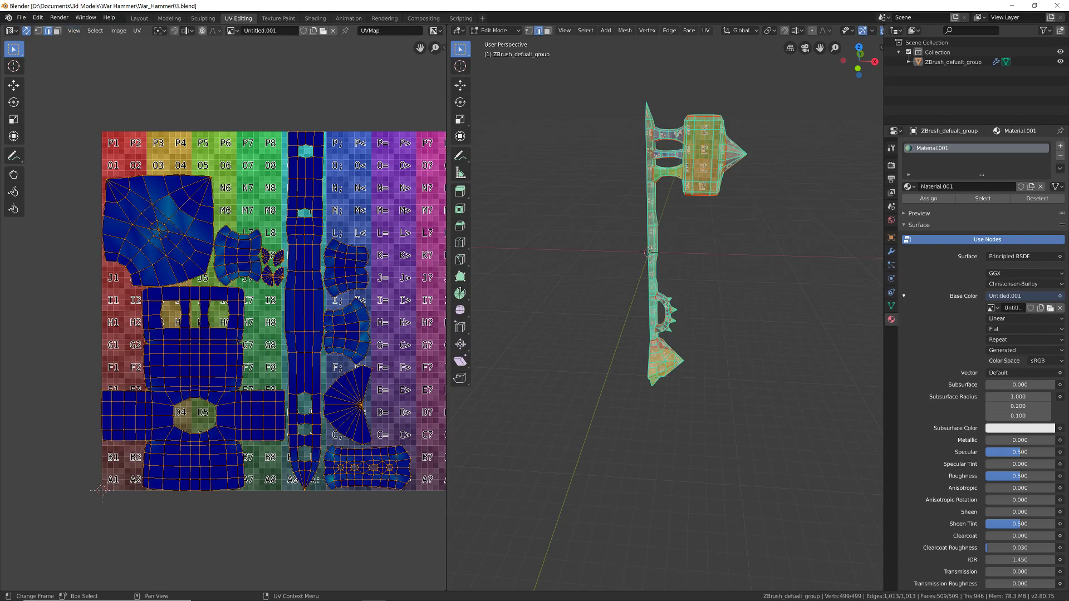
click(57, 31)
key(alt+a)
key(a)
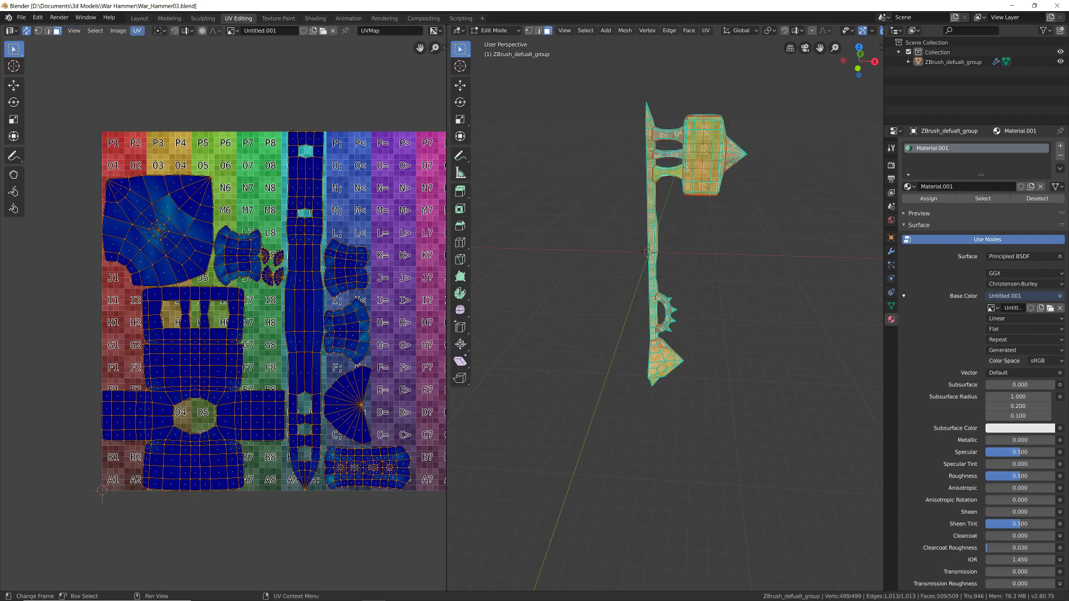
Try Minimize Stretch on all the selected UV islands, undoing the change
click(137, 30)
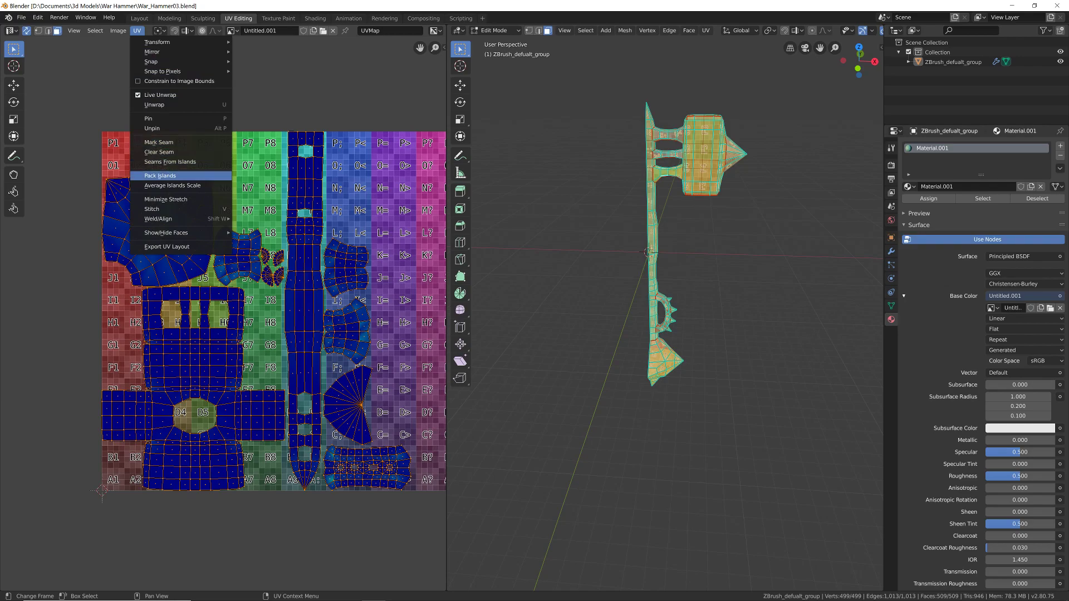
click(165, 200)
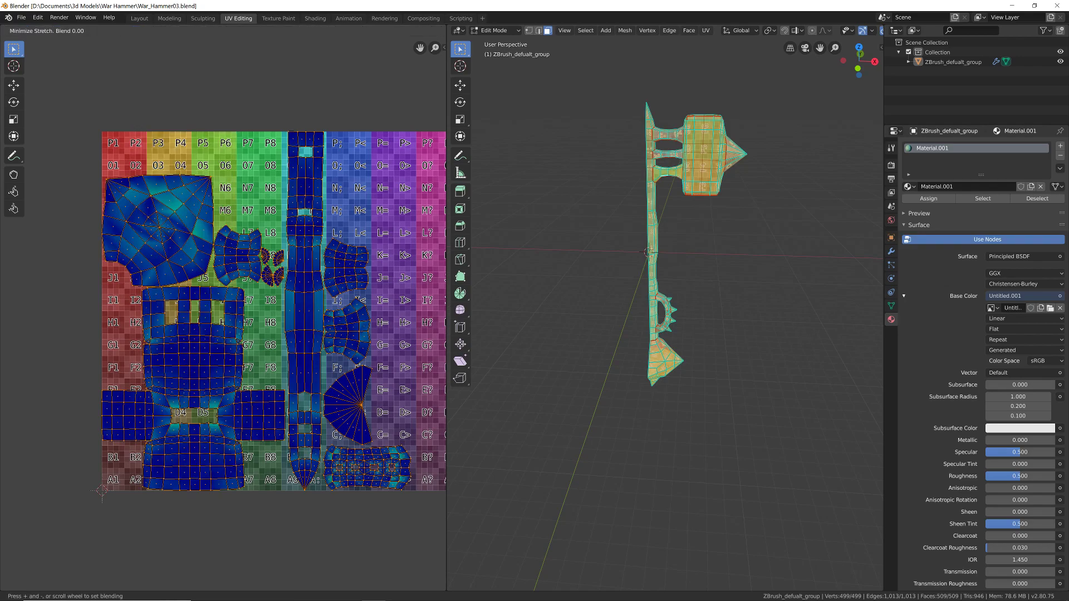
click(415, 193)
right_click(415, 193)
key(alt+a)
key(a)
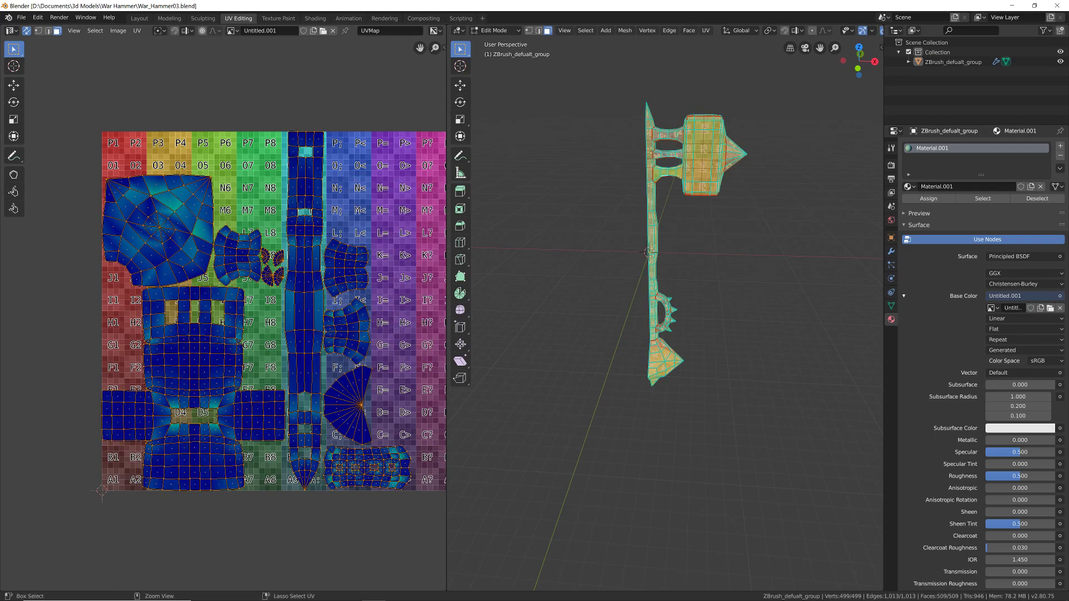
key(ctrl+z)
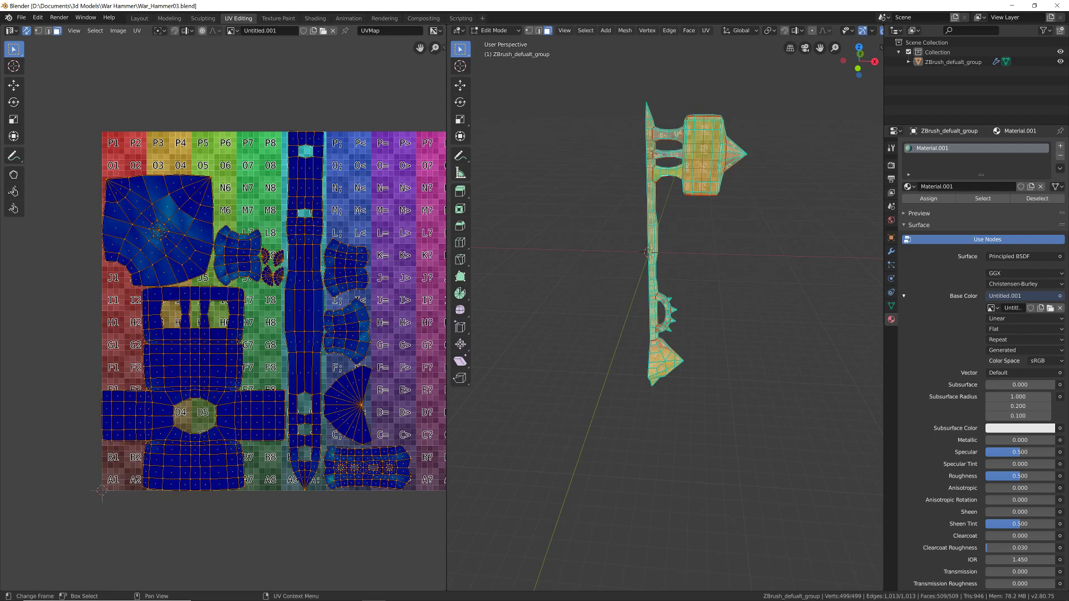
Average the scale of all the UV islands and deselect everything
click(118, 31)
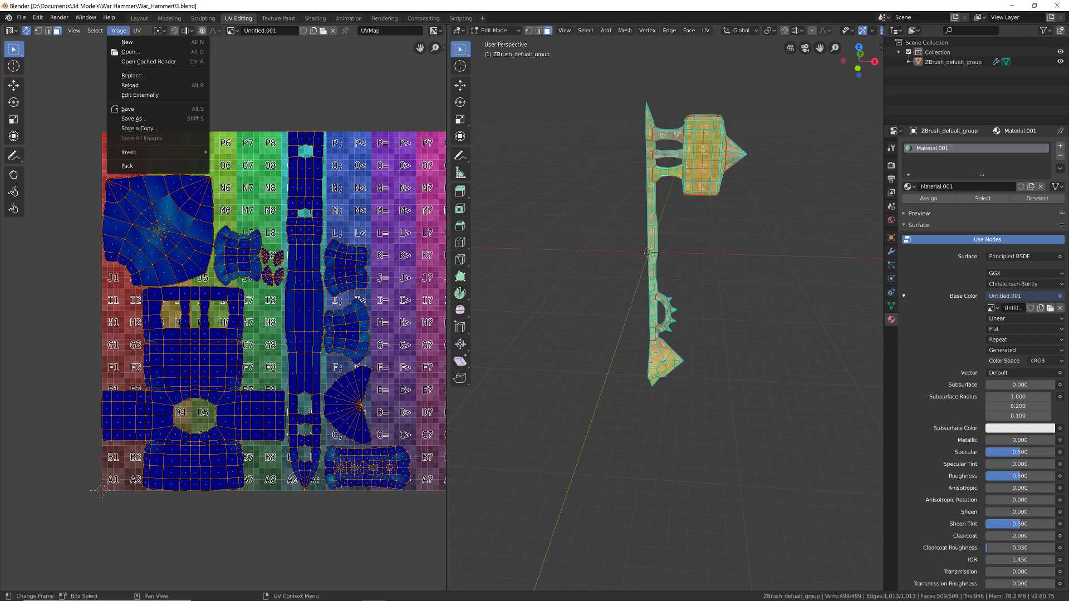
mouse_move(137, 30)
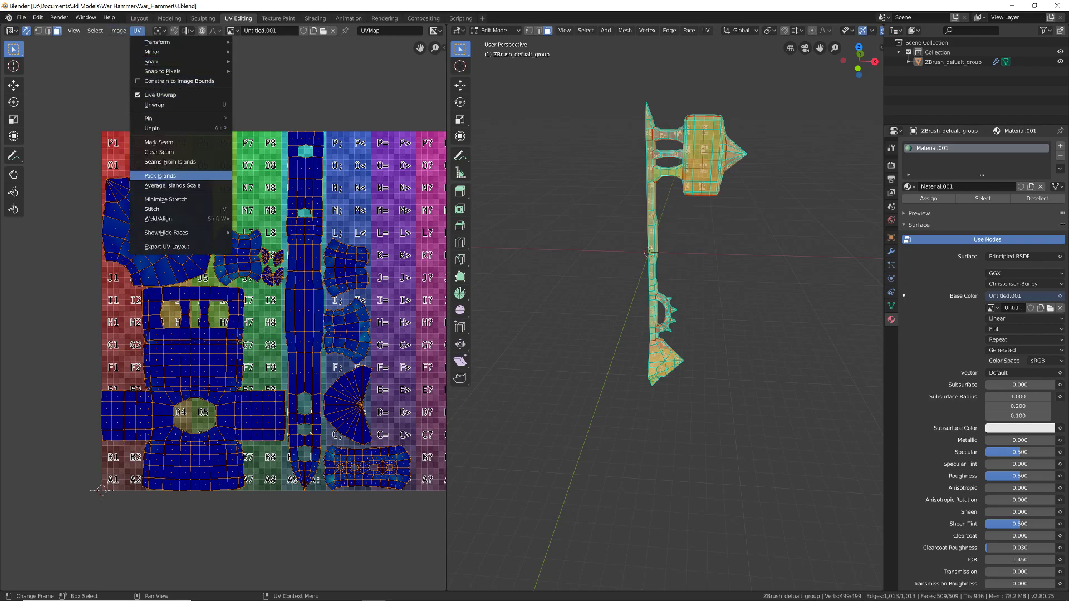
click(167, 185)
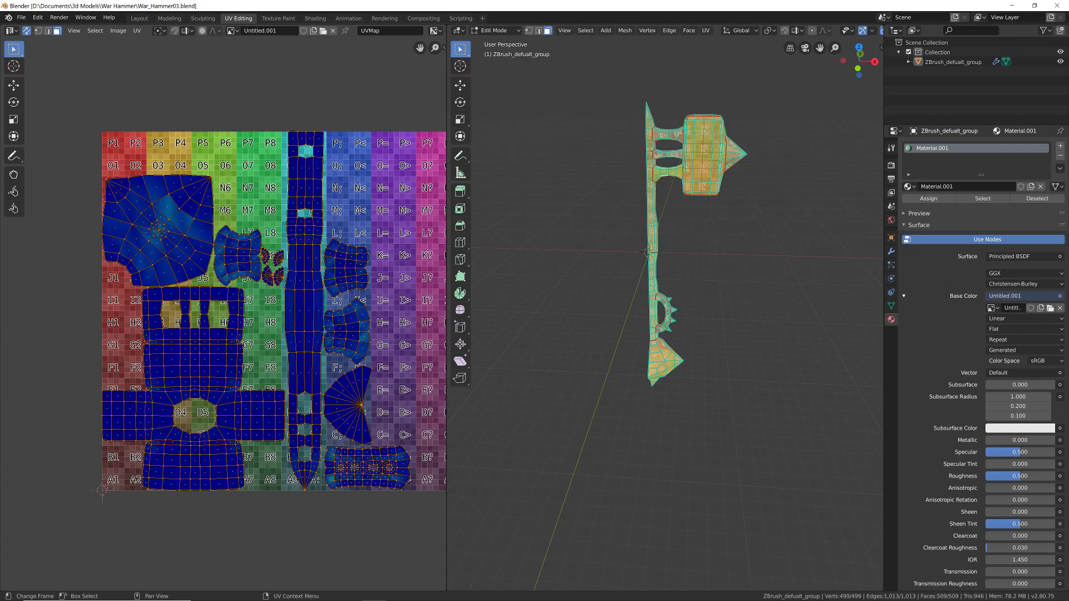
key(alt+a)
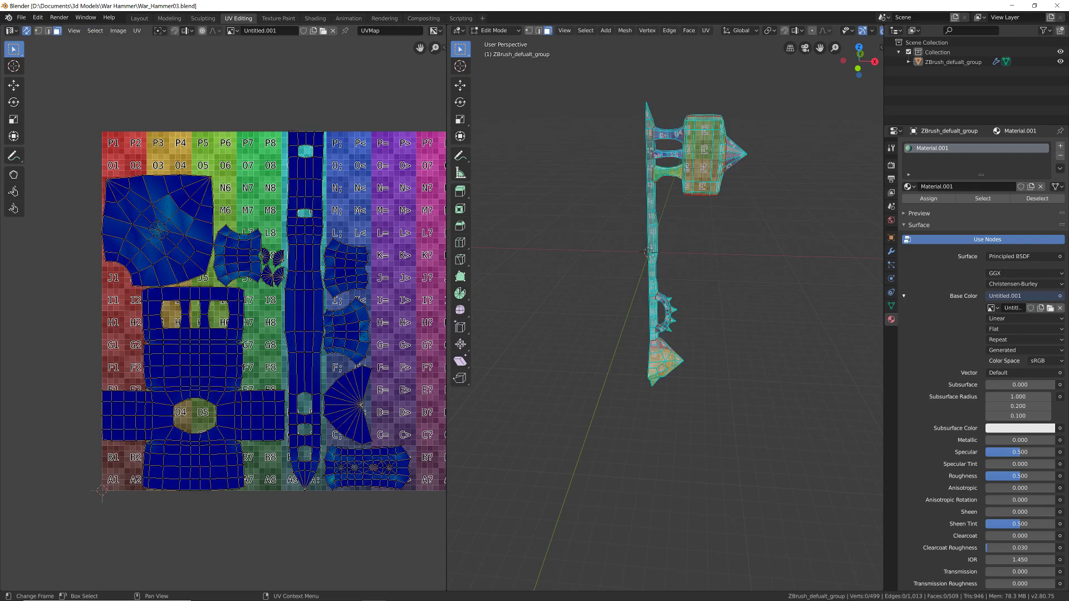
With UV sync selection off, try moving the long handle island about 0.16 in X and -0.03 in Y
click(26, 30)
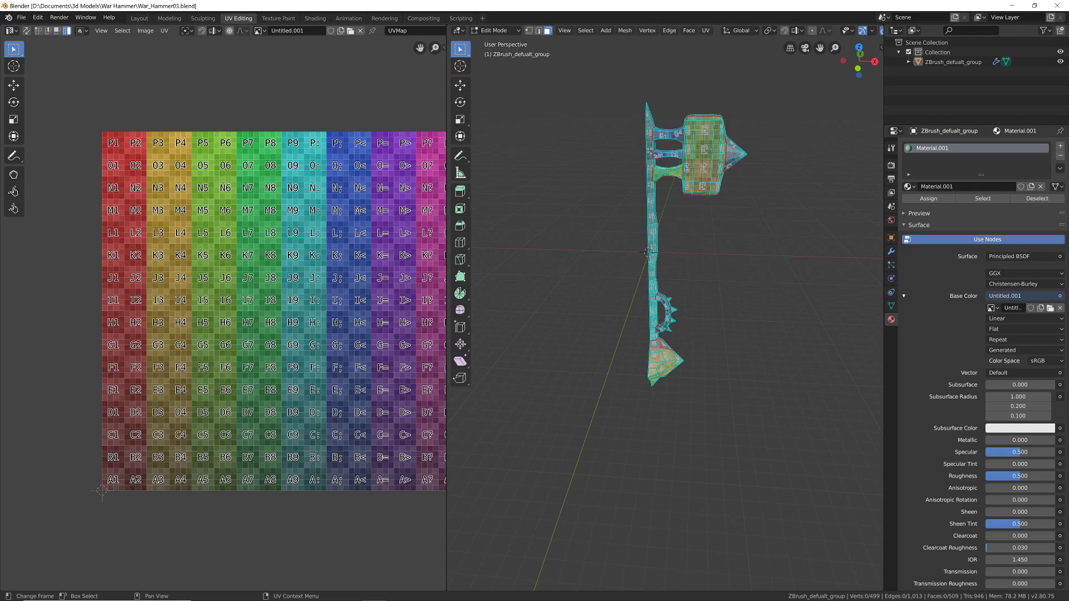
key(a)
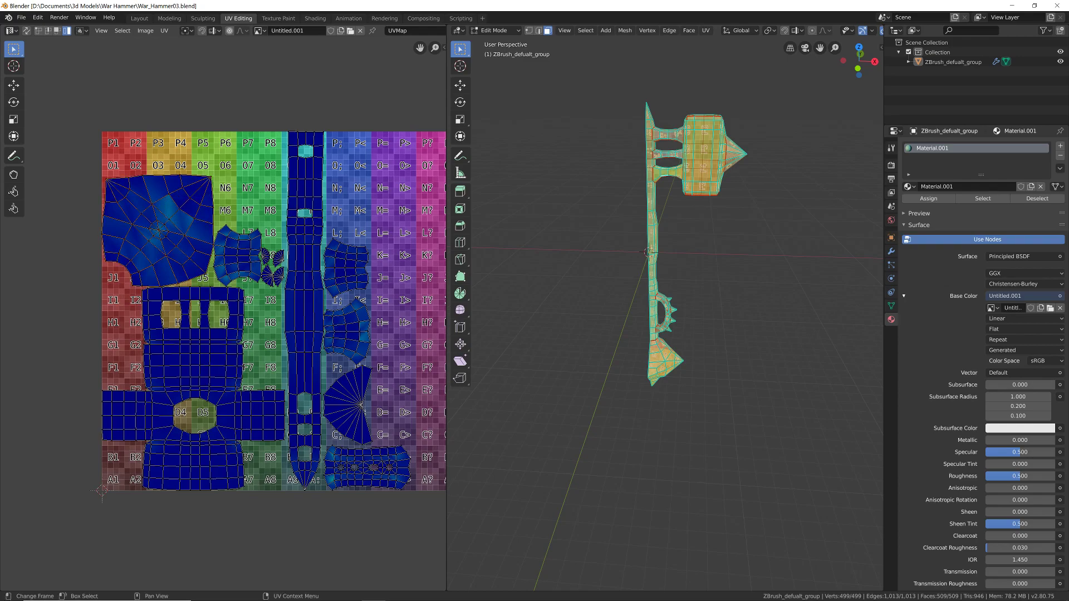
key(g)
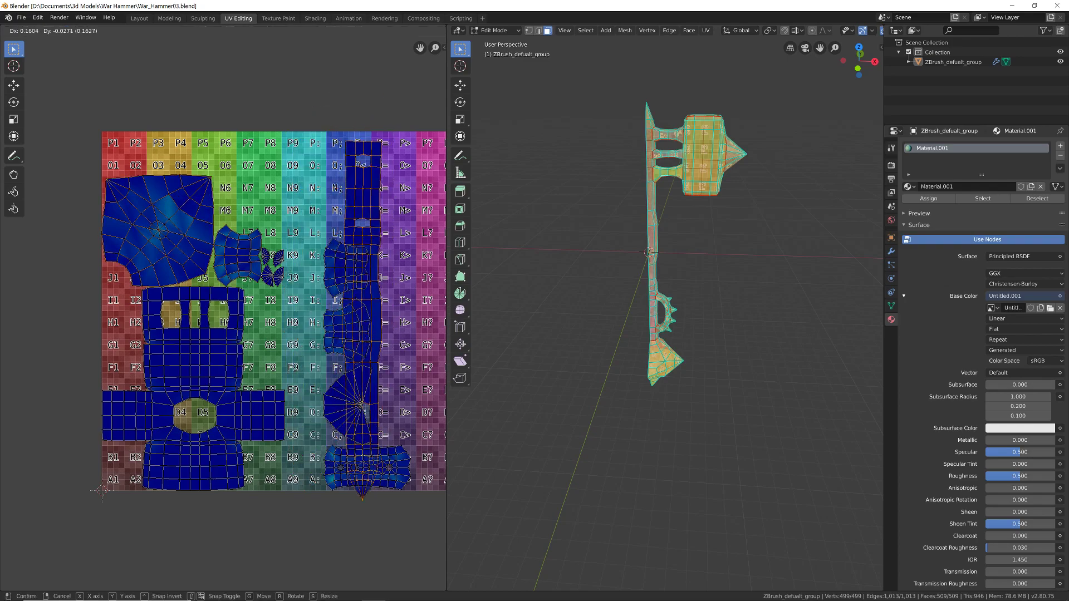
click(366, 295)
key(ctrl+z)
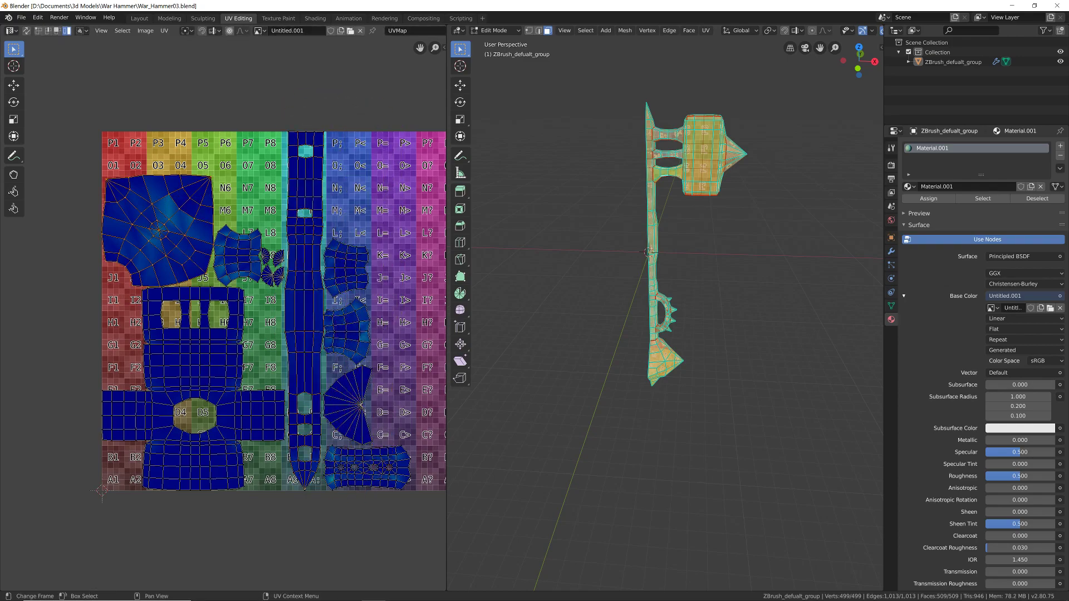
Try moving the large star-like island up about 0.11, restoring its position and UV sync selection
key(g)
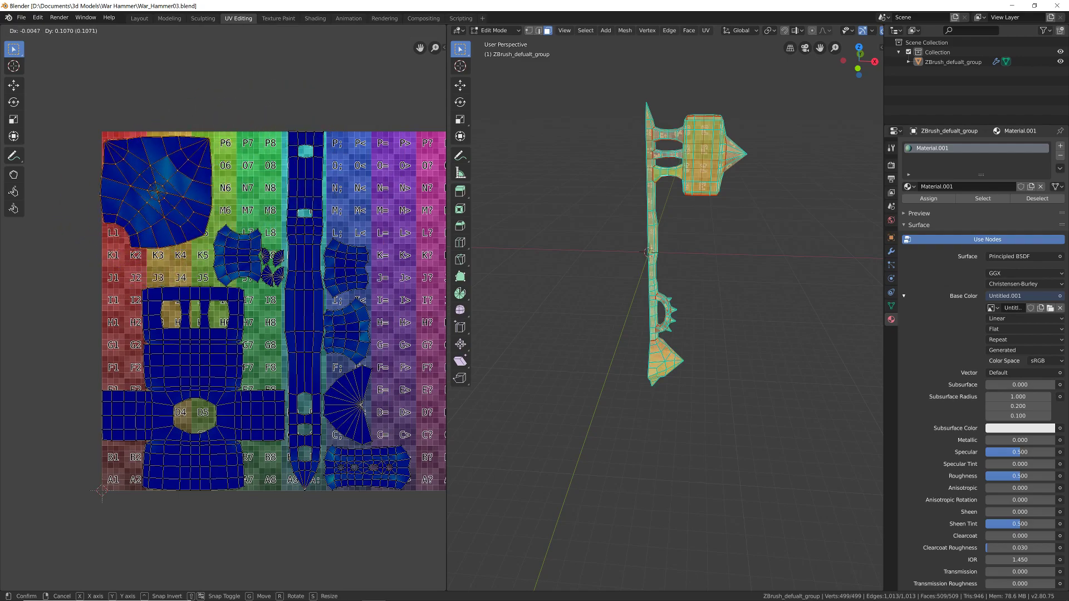
click(160, 193)
key(ctrl+z)
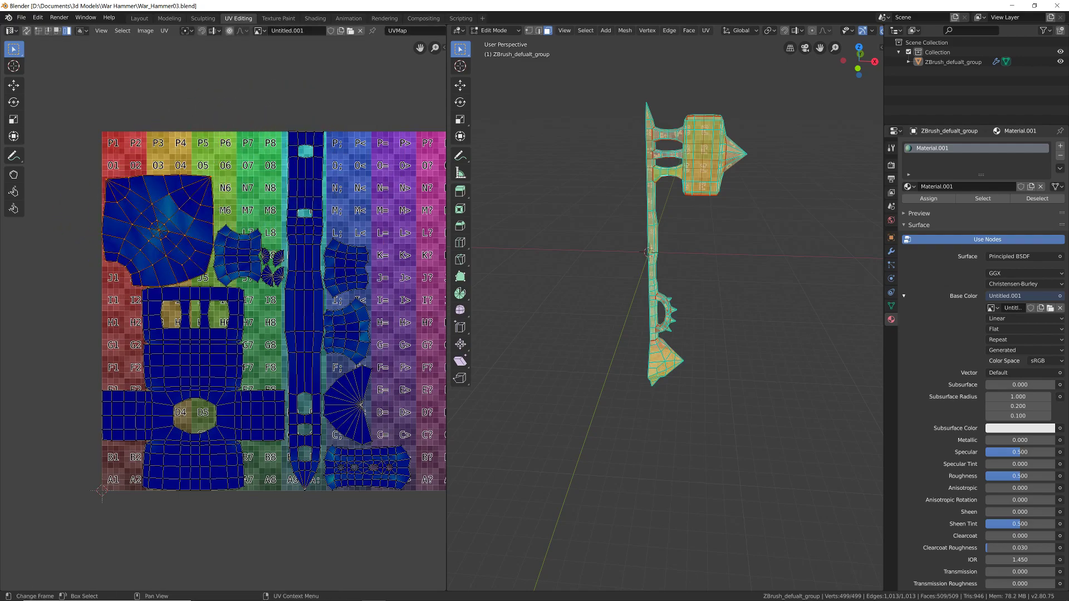
click(26, 31)
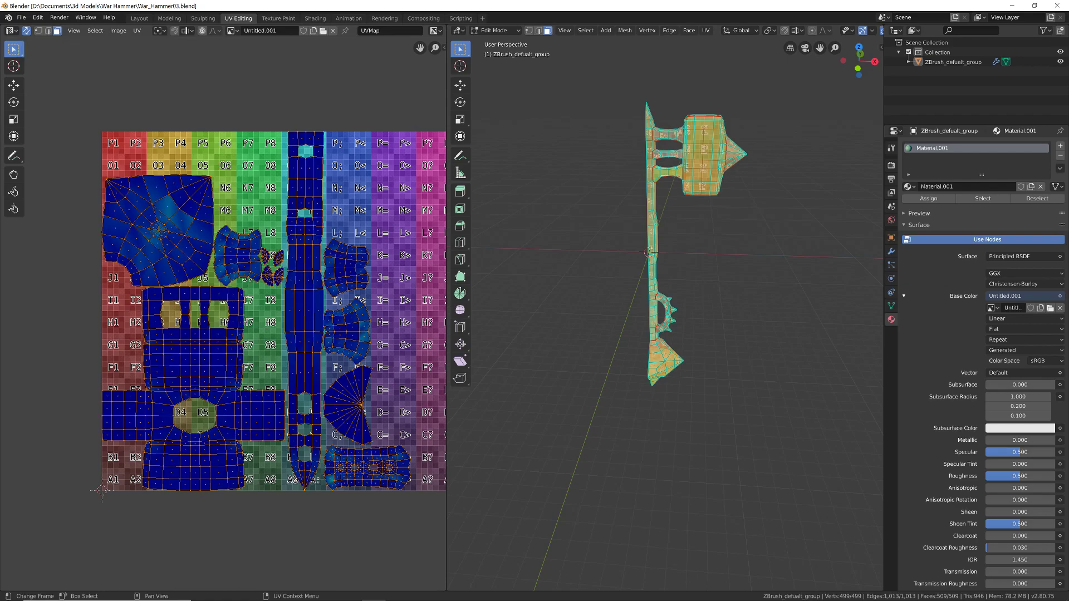
Average the scale of all the UV islands again and pack them
key(alt+a)
key(a)
click(137, 30)
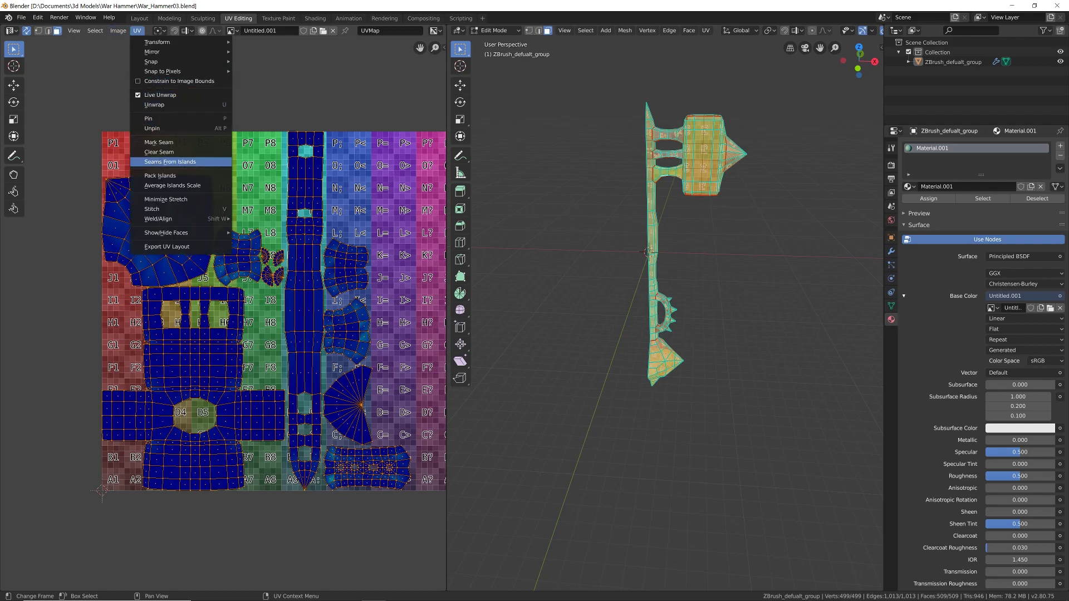
click(173, 185)
click(137, 31)
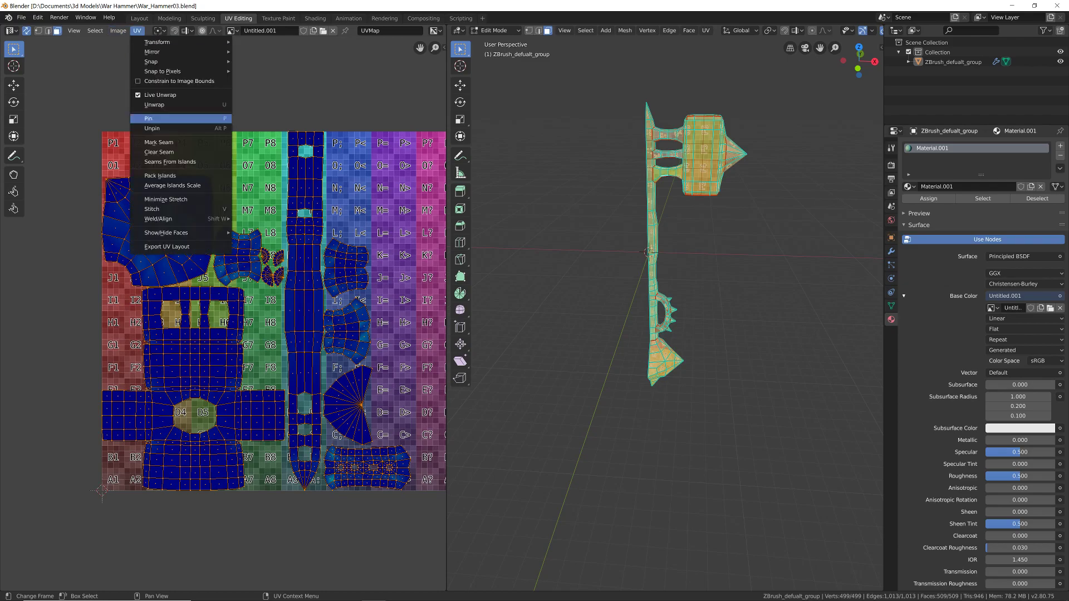
click(160, 176)
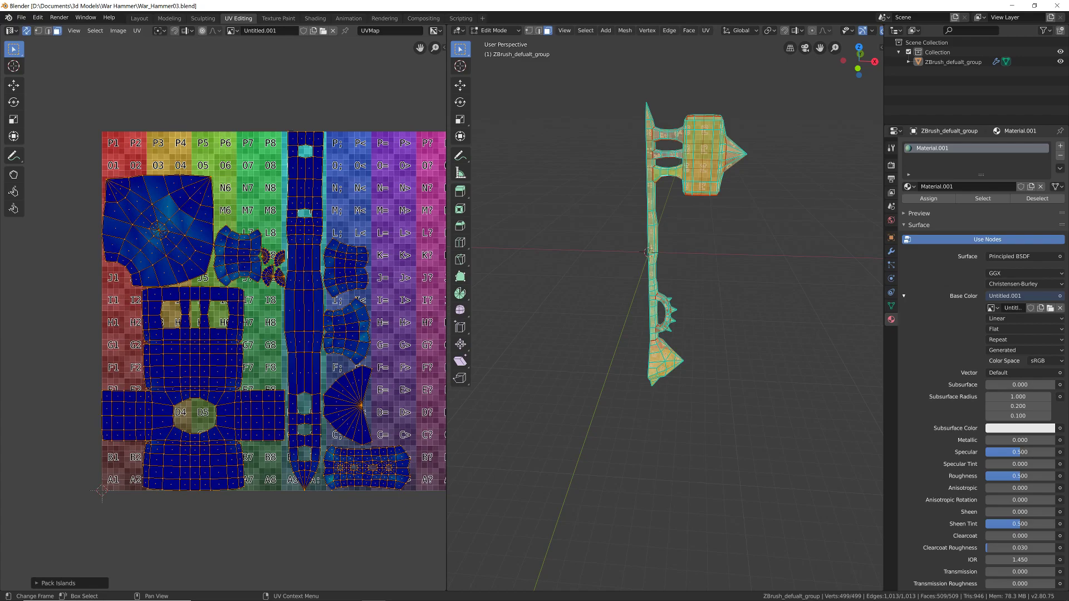
Deselect everything and examine the packed UV layout and the checker pattern over the half hammer
click(137, 30)
mouse_move(167, 218)
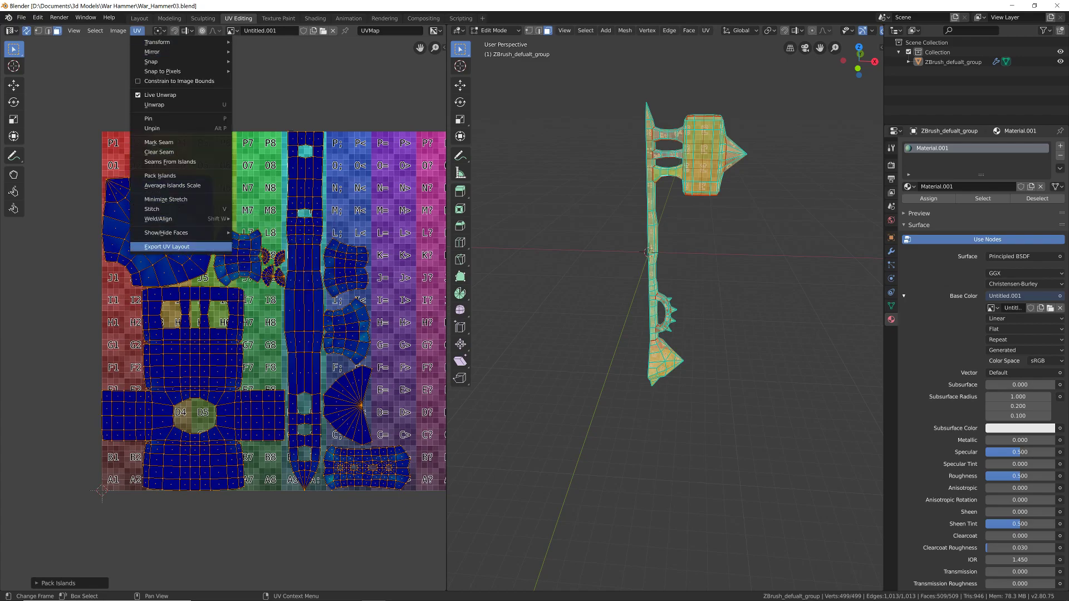
key(alt+a)
scroll(223, 313, down, 4)
middle_drag(224, 313, 175, 317)
middle_drag(735, 284, 587, 277)
scroll(587, 277, up, 3)
middle_drag(693, 200, 546, 423)
scroll(593, 359, up, 2)
shift+middle_drag(656, 312, 648, 234)
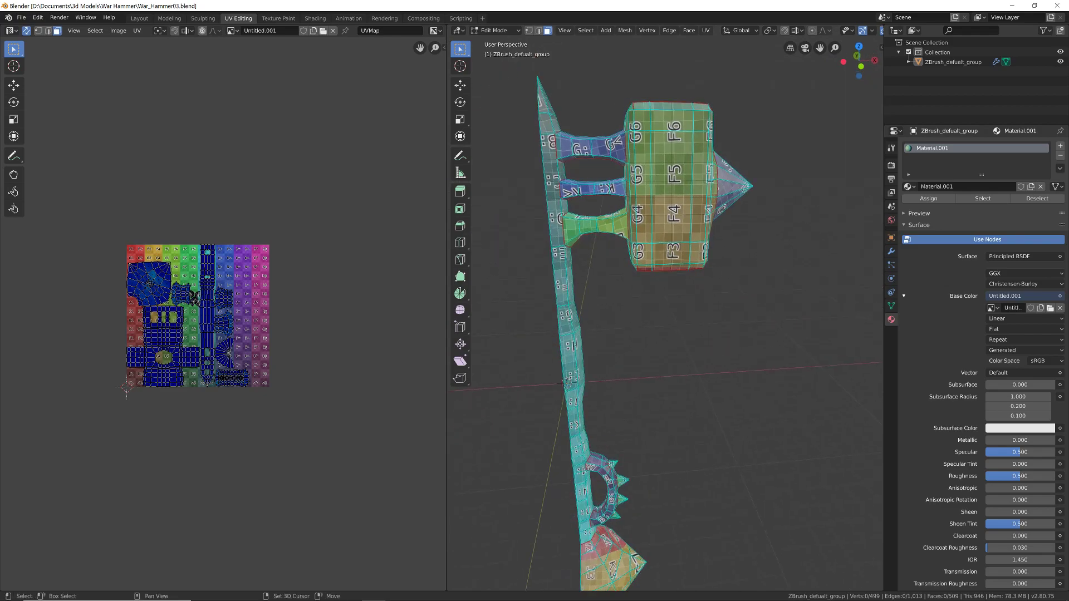
shift+middle_drag(657, 312, 687, 240)
shift+middle_drag(716, 31, 718, 80)
scroll(105, 289, up, 4)
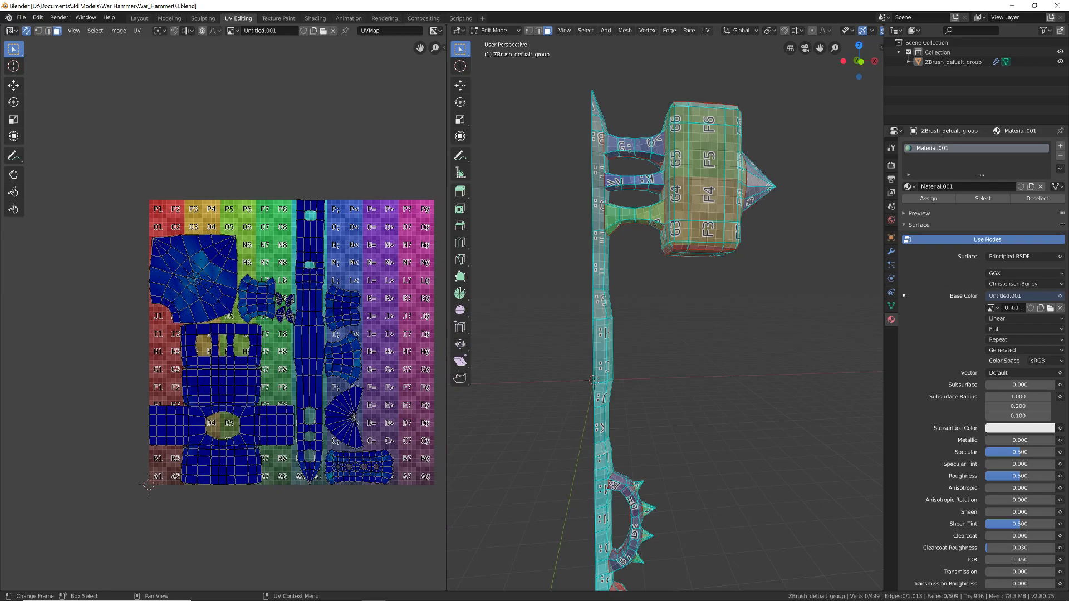
Open the UV layout export settings and close them without exporting
click(137, 30)
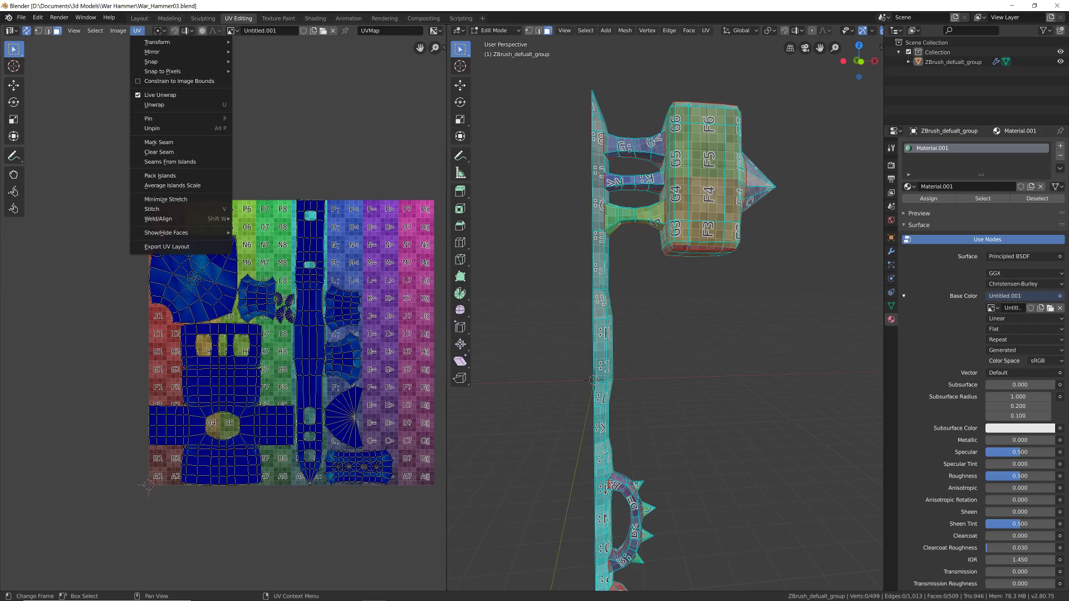
click(166, 247)
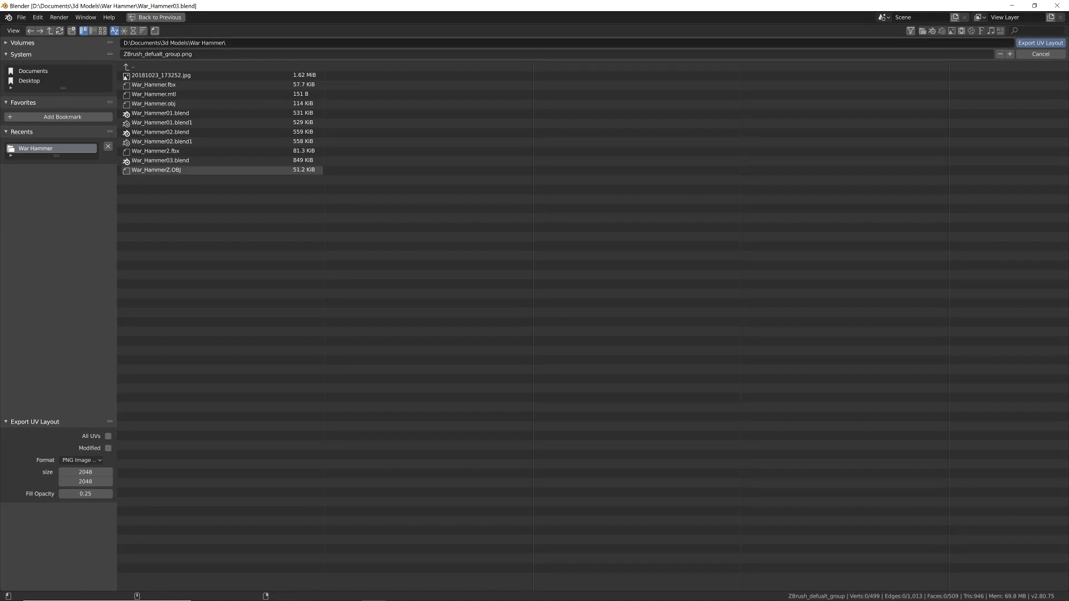
click(1041, 54)
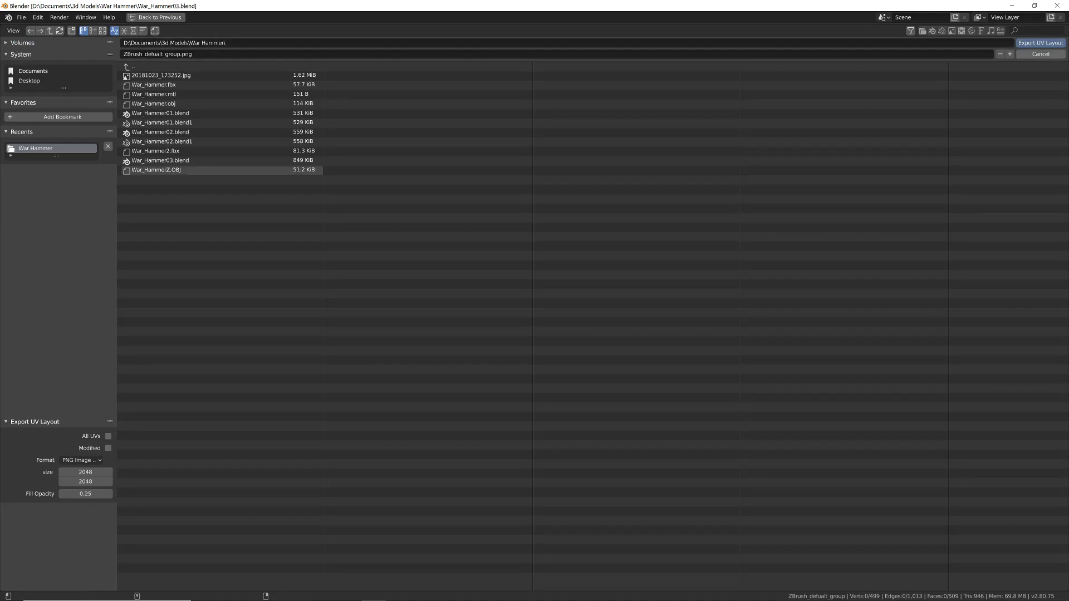
click(1040, 54)
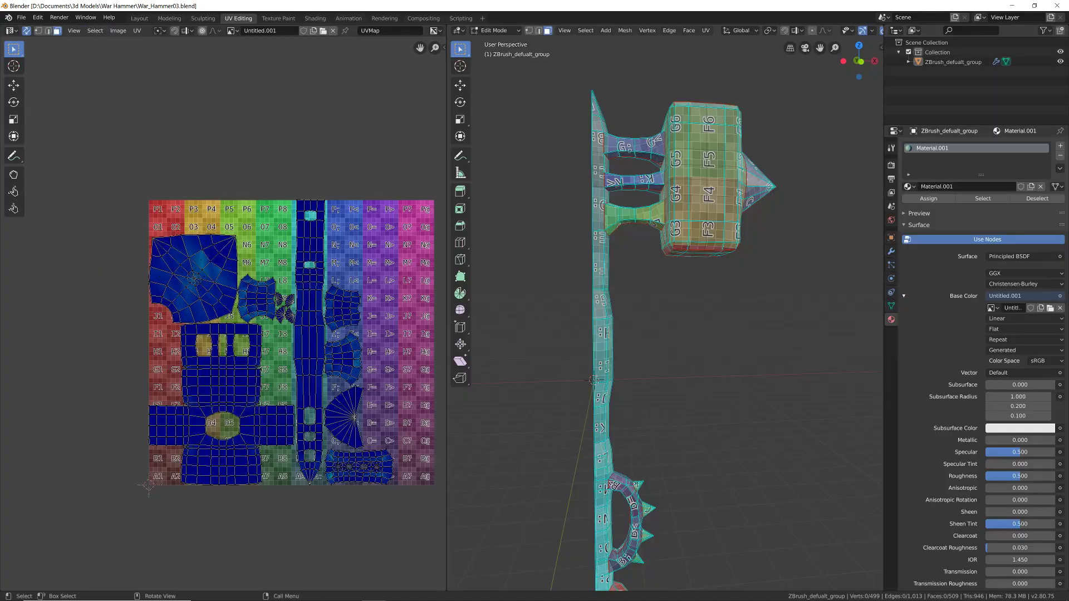
Return to Object Mode and enable the X axis of the hammer's Mirror modifier
key(Tab)
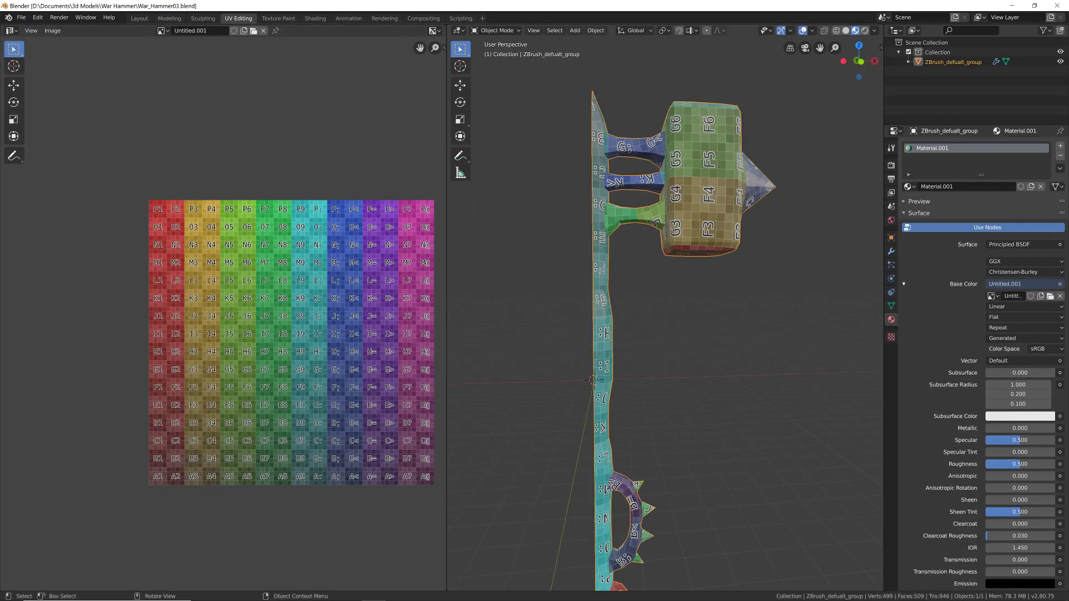
middle_drag(724, 334, 741, 334)
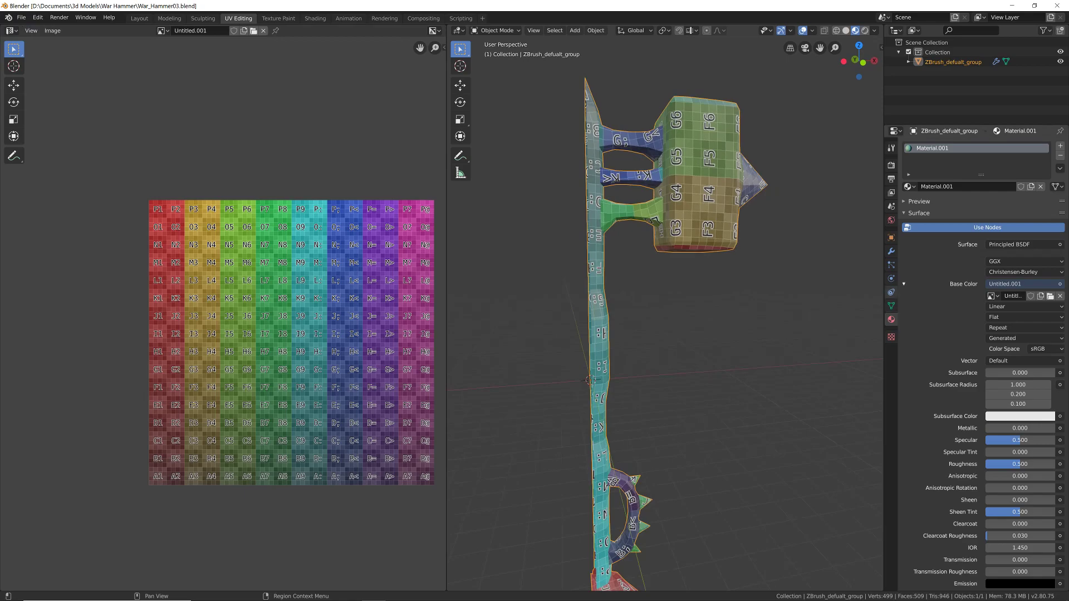
click(890, 251)
click(909, 199)
middle_drag(740, 312, 693, 348)
shift+middle_drag(693, 334, 710, 381)
middle_drag(612, 404, 684, 442)
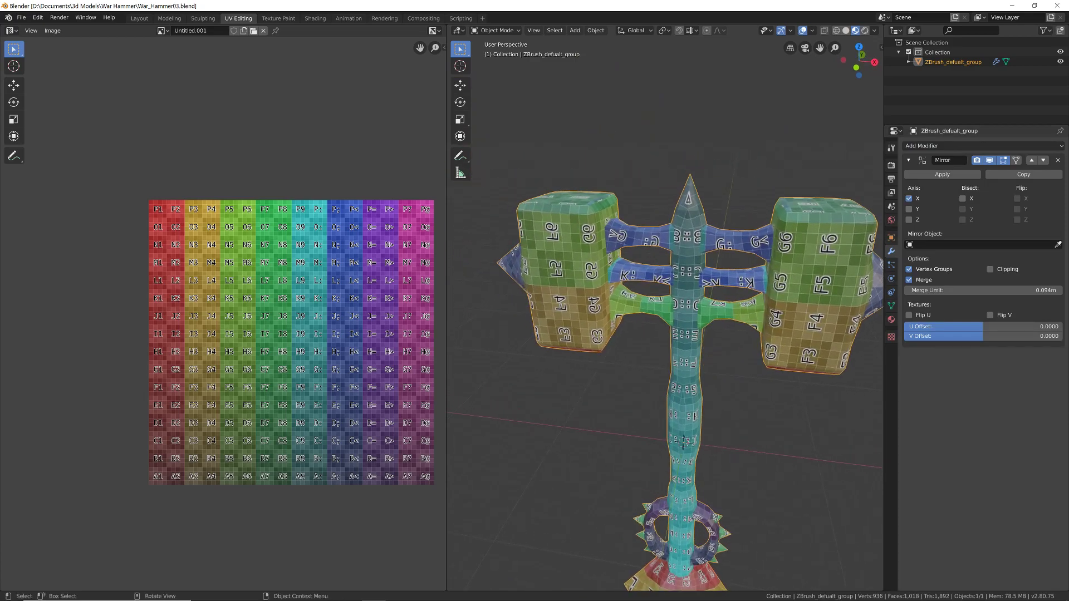
scroll(665, 312, up, 1)
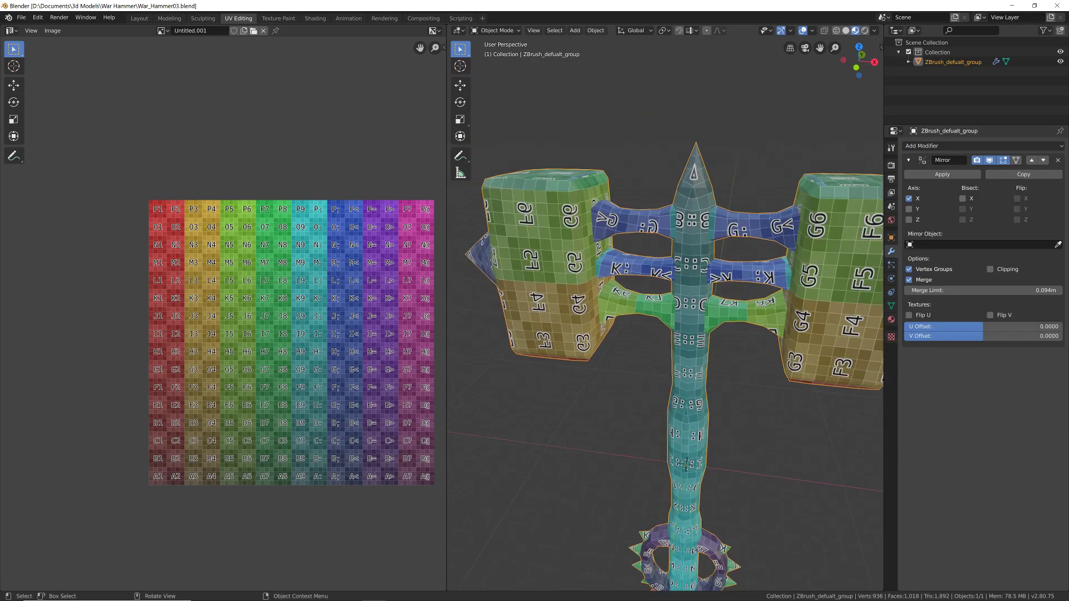
Enter Edit Mode and examine the mirrored checker pattern across the shaft's centre line and the arm joints
key(Tab)
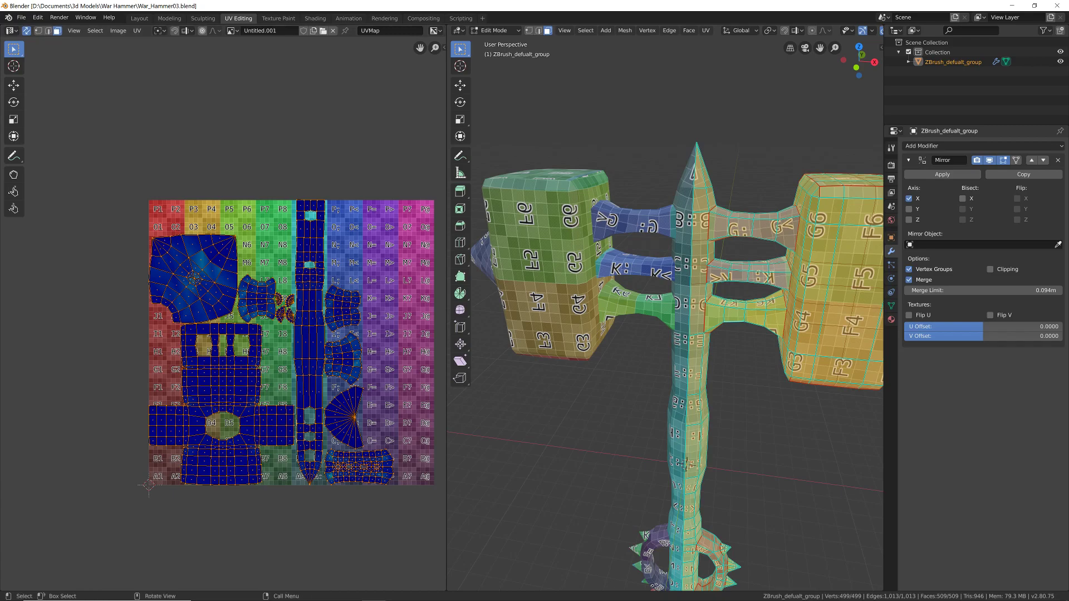
shift+middle_drag(685, 301, 663, 318)
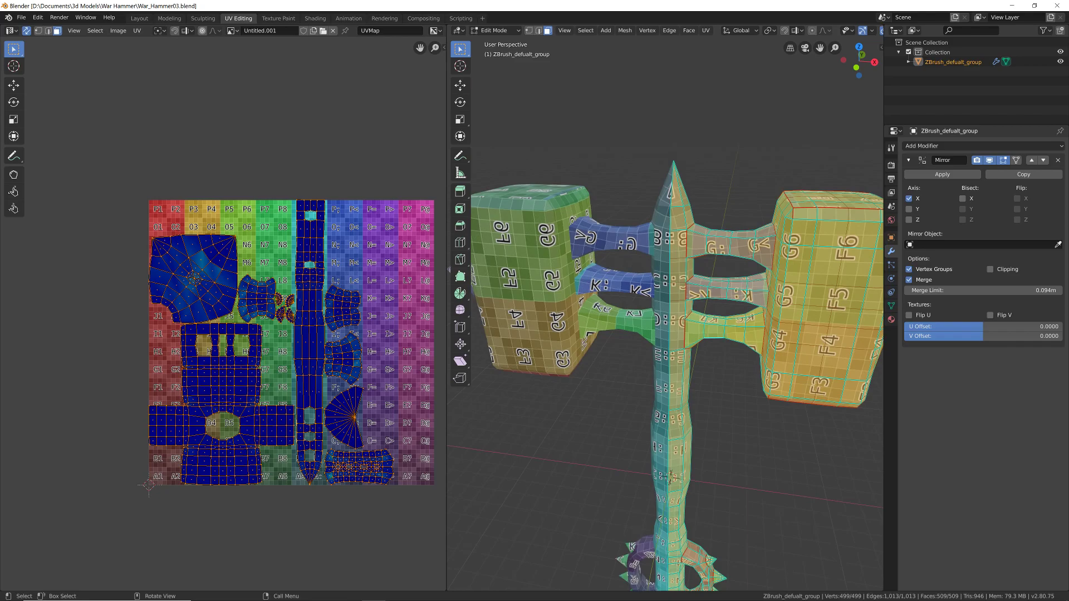
scroll(640, 384, up, 4)
middle_drag(693, 517, 518, 554)
shift+middle_drag(718, 389, 639, 301)
scroll(639, 301, down, 1)
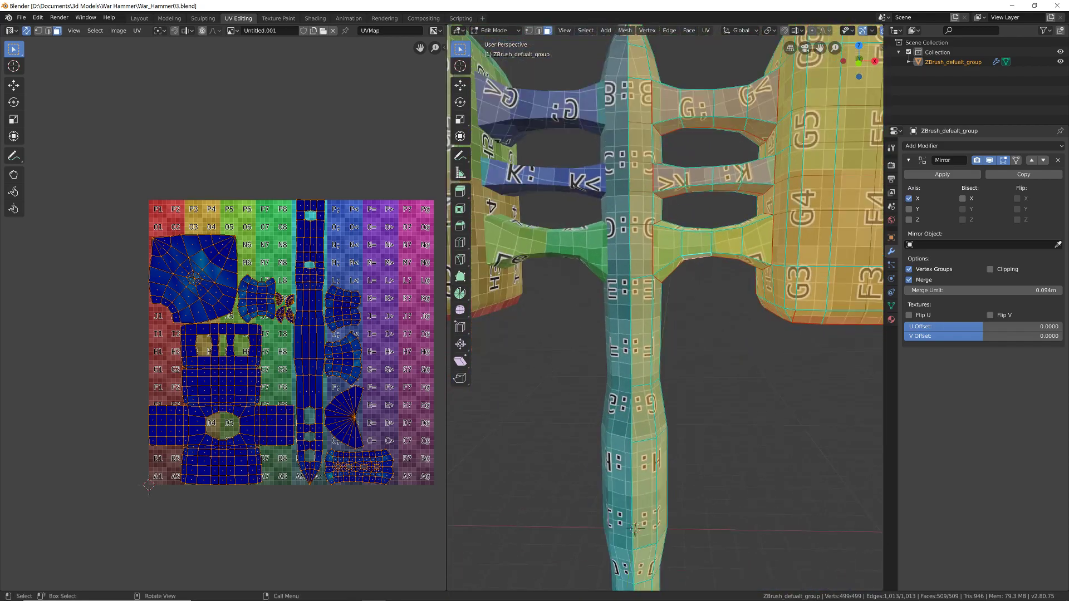
Apply the hammer's Mirror modifier in Object Mode, then re-enter Edit Mode on the complete mesh
scroll(639, 301, down, 8)
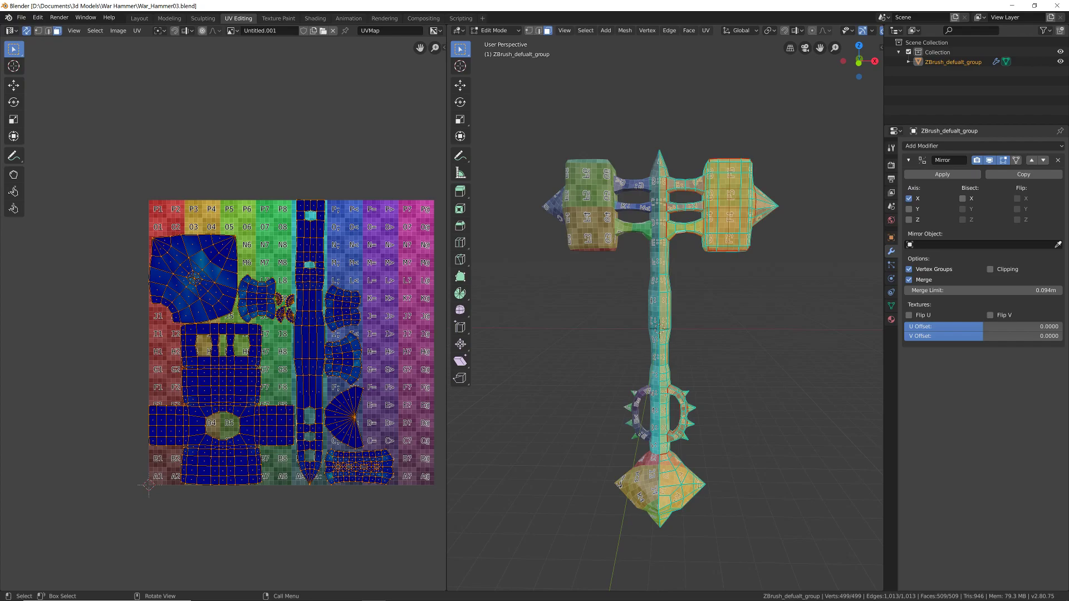
shift+middle_drag(639, 302, 613, 347)
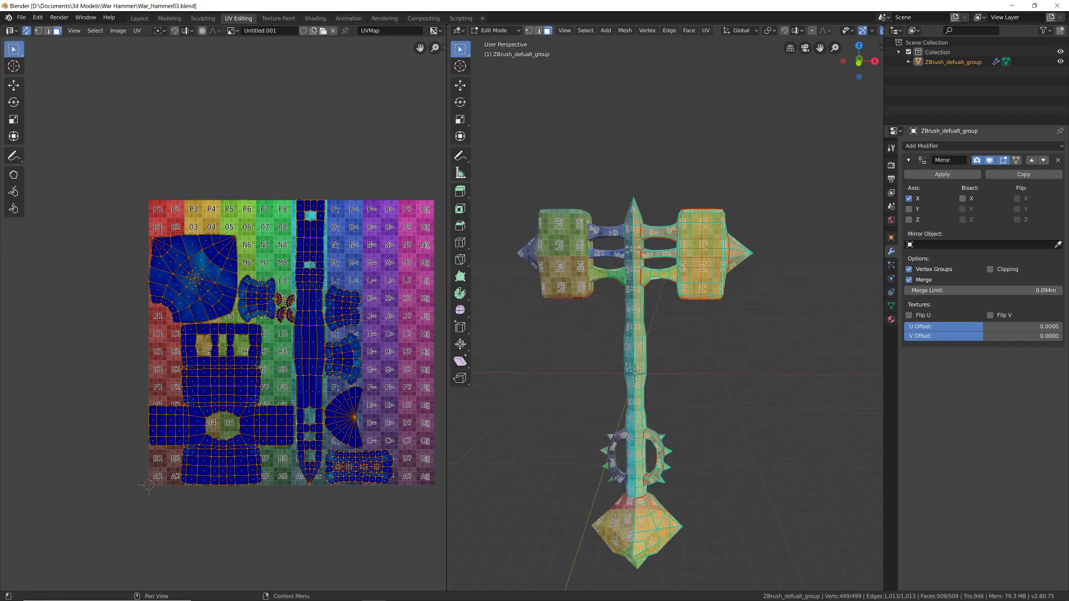
click(941, 175)
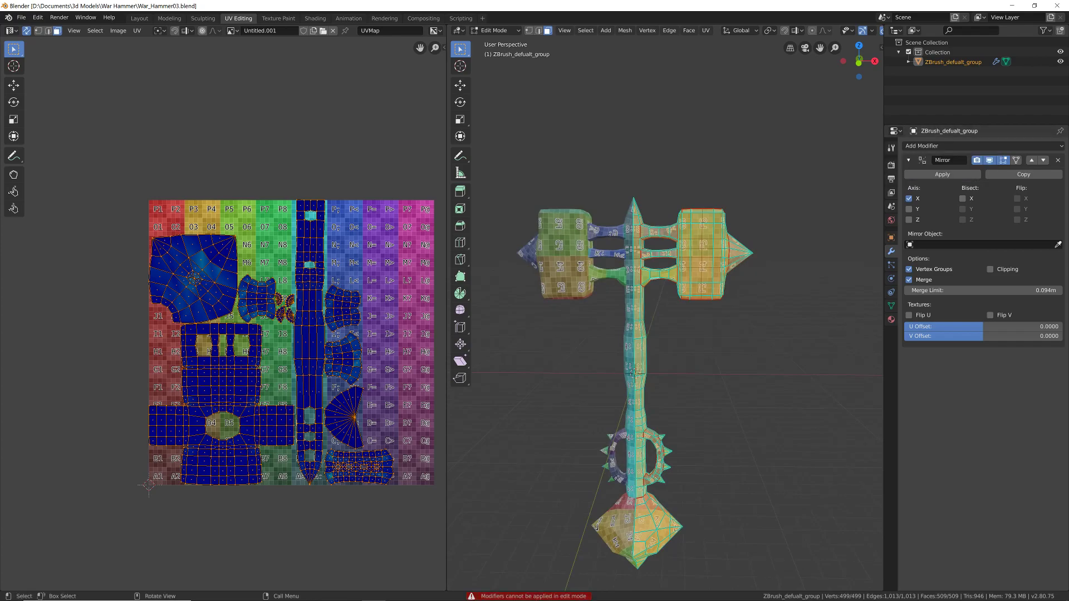
key(Tab)
click(941, 174)
key(Tab)
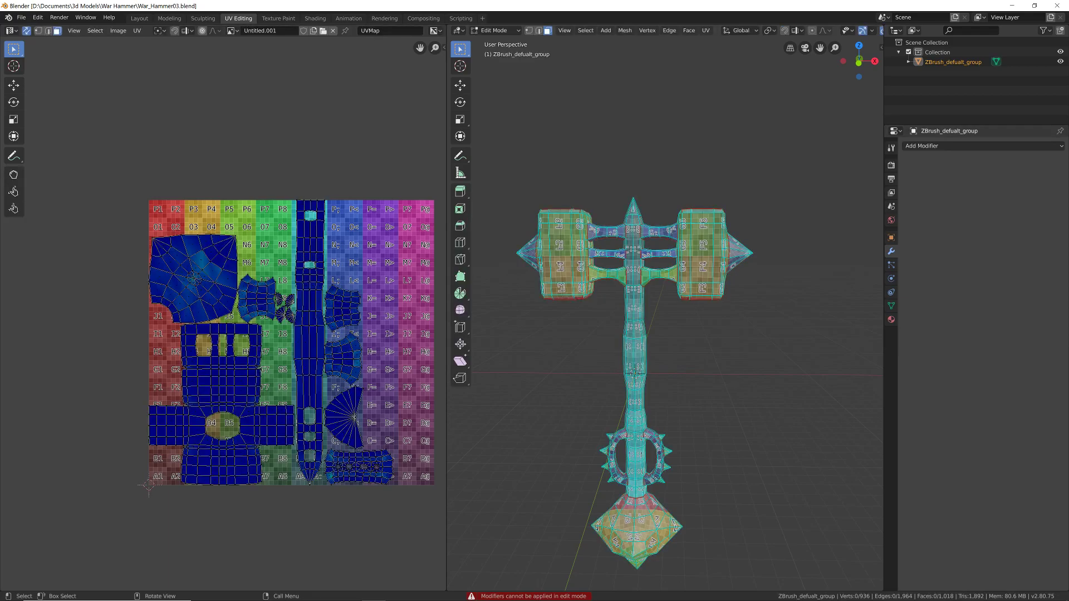
Return the full hammer to Object Mode and try to render the scene
middle_drag(562, 334, 730, 328)
key(Tab)
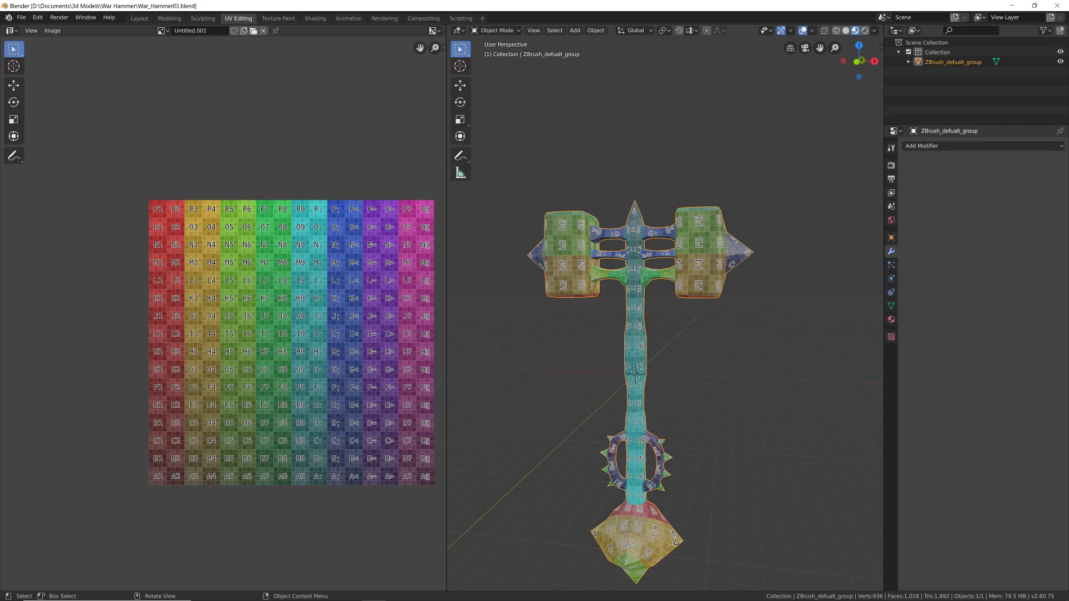
key(F12)
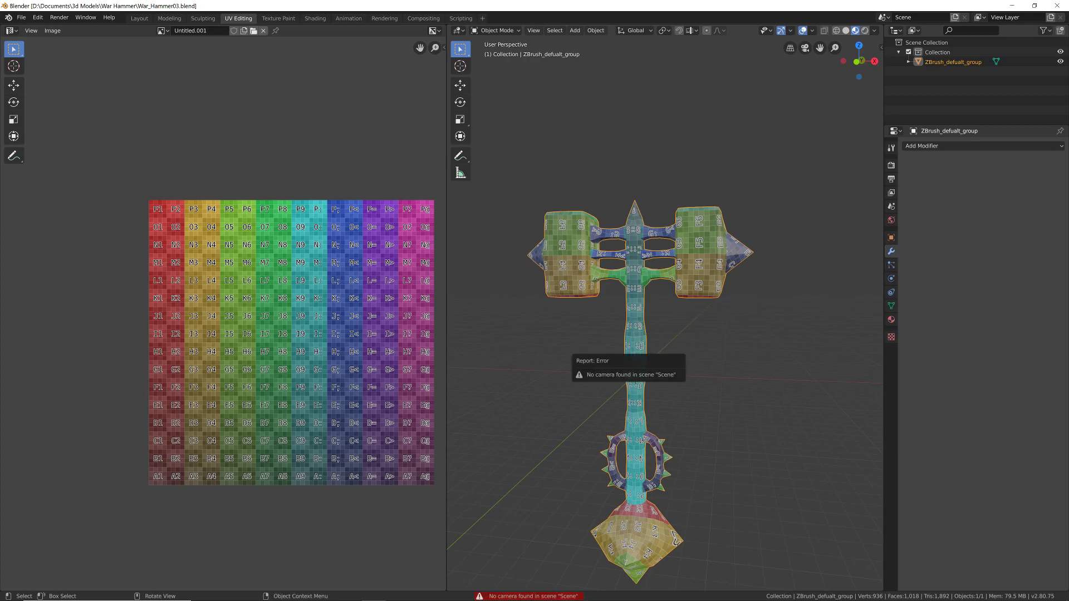